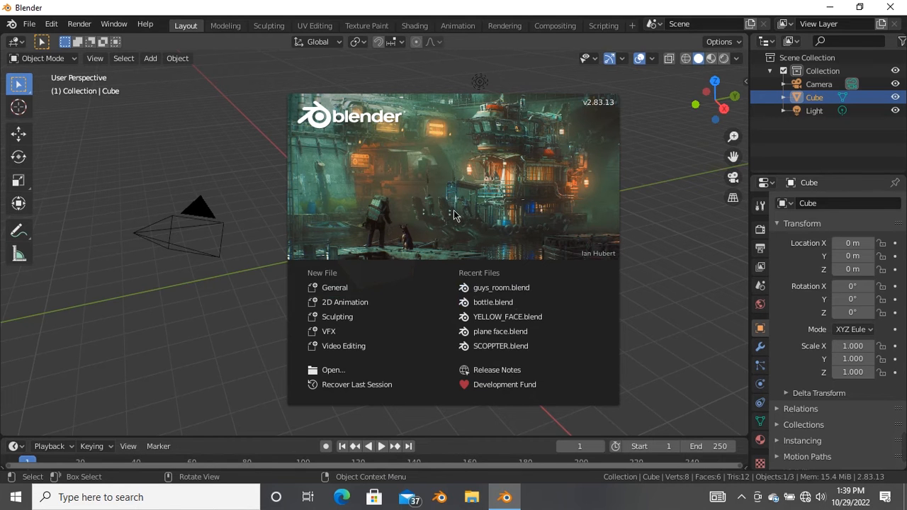
- Dismiss the splash screen and examine the default cube from different angles and zoom distances
click(275, 187)
scroll(370, 211, up, 3)
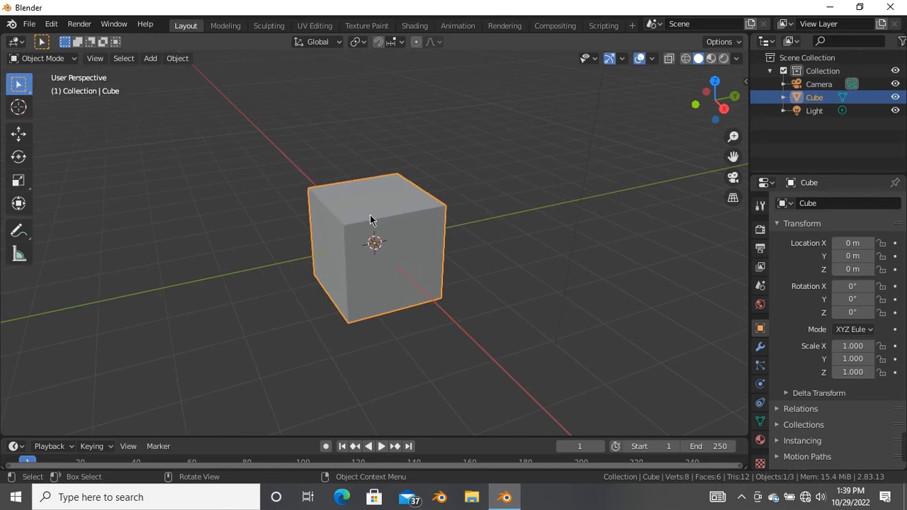
middle_drag(344, 250, 378, 242)
scroll(395, 220, up, 3)
scroll(383, 234, down, 3)
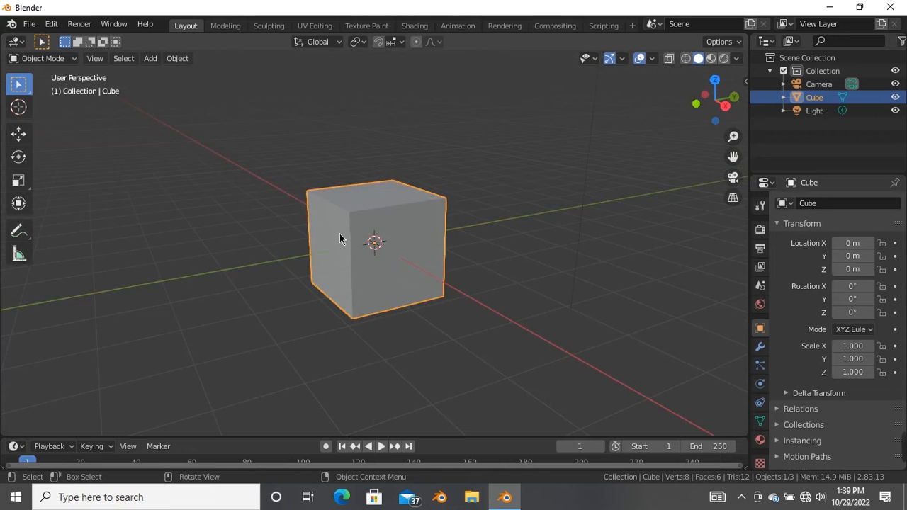
scroll(340, 234, down, 2)
scroll(335, 216, down, 1)
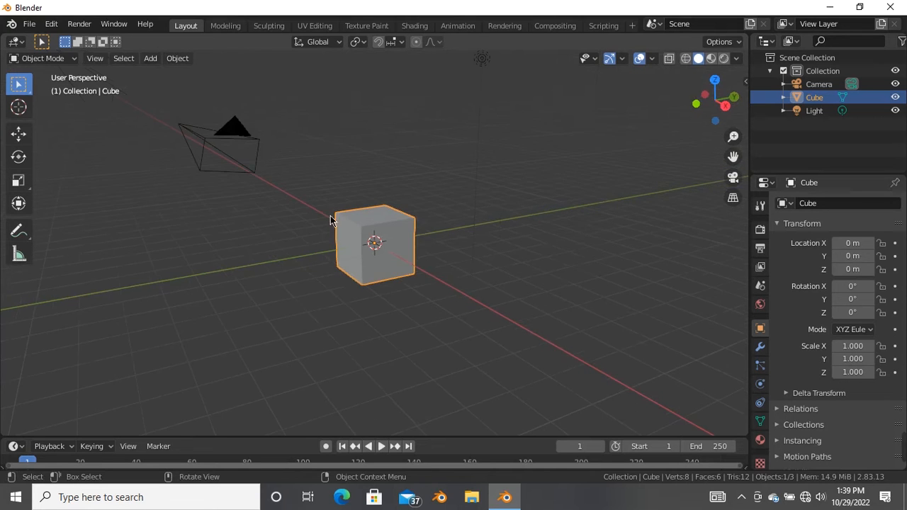
scroll(340, 215, up, 3)
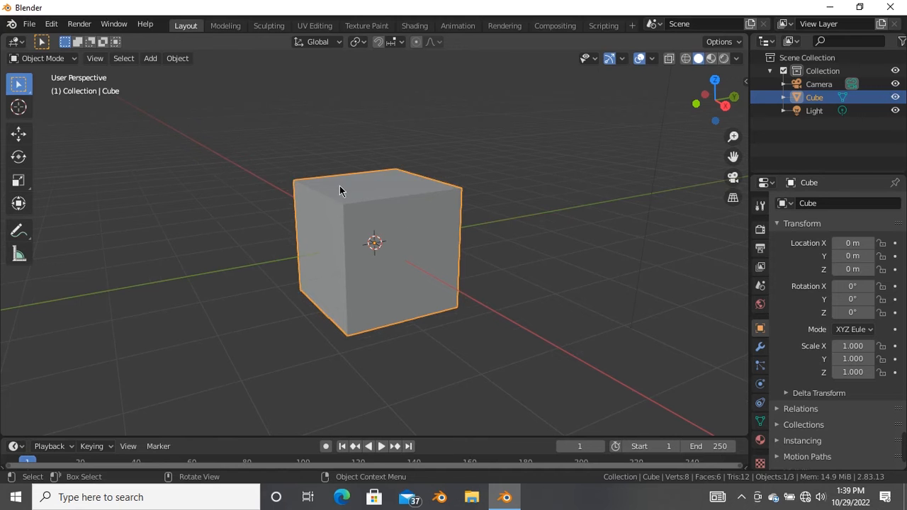
scroll(361, 197, down, 3)
drag(302, 172, 469, 386)
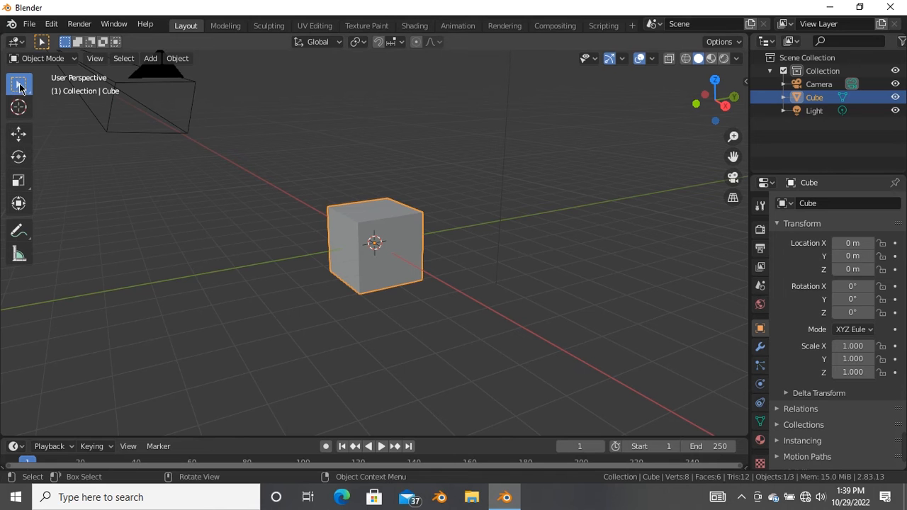
- Activate the Cursor tool, select the Light object and bring it into view together with the camera and cube
click(19, 107)
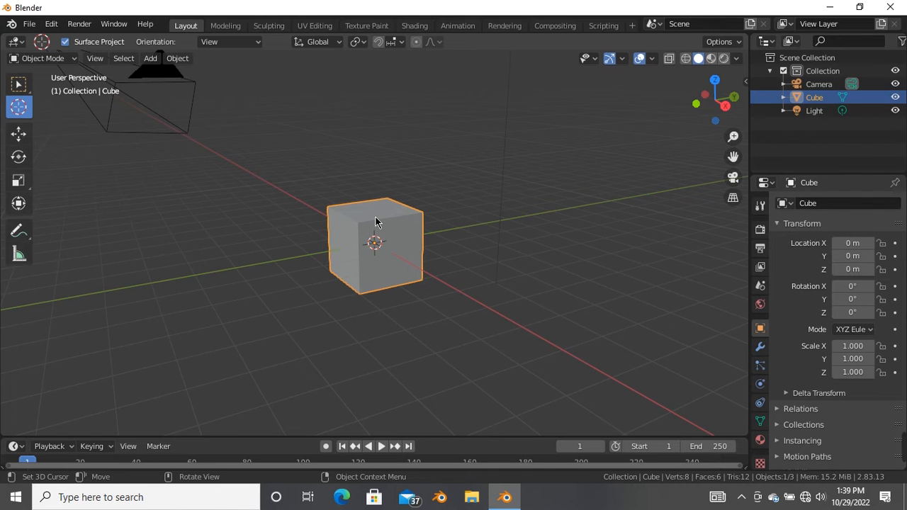
scroll(368, 198, up, 1)
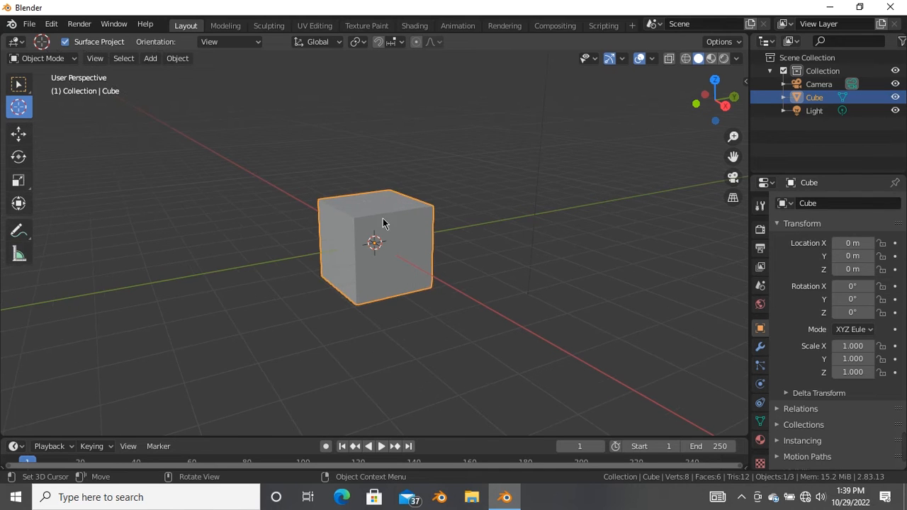
click(815, 112)
scroll(464, 190, down, 4)
scroll(453, 142, up, 4)
scroll(449, 172, down, 3)
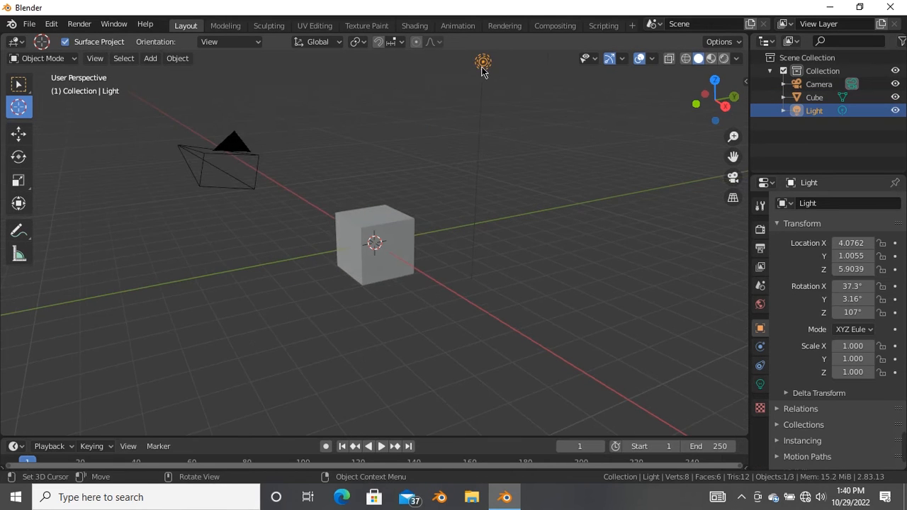
middle_drag(525, 109, 486, 115)
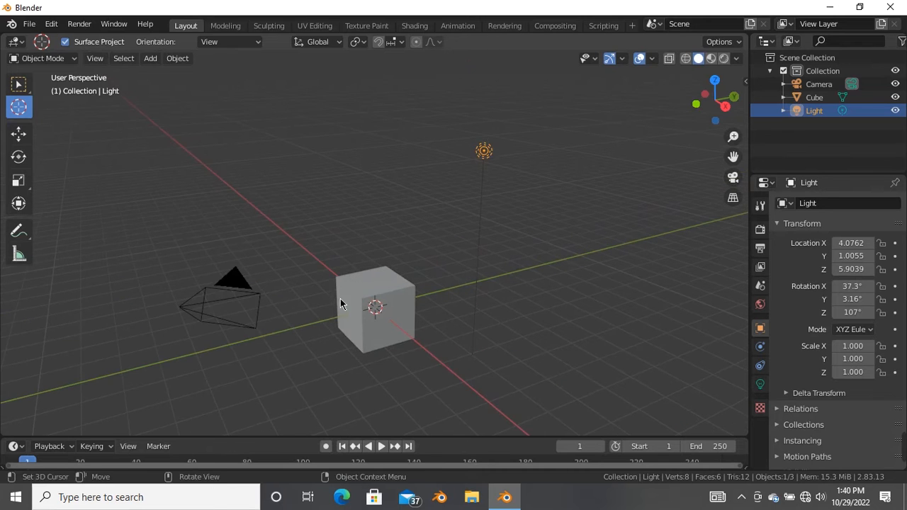
- Place the 3D cursor at several spots around the camera, below the light and in front of the cube
click(251, 292)
click(233, 280)
click(237, 281)
click(511, 202)
scroll(534, 178, down, 4)
scroll(464, 253, up, 1)
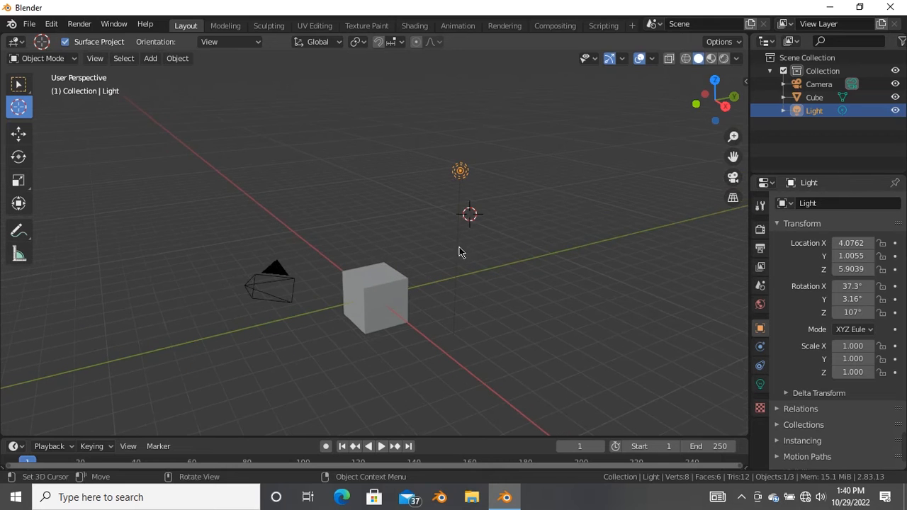
click(420, 431)
- Enlarge the timeline area to view its frame range, and shrink it back to a thin strip
drag(447, 438, 468, 332)
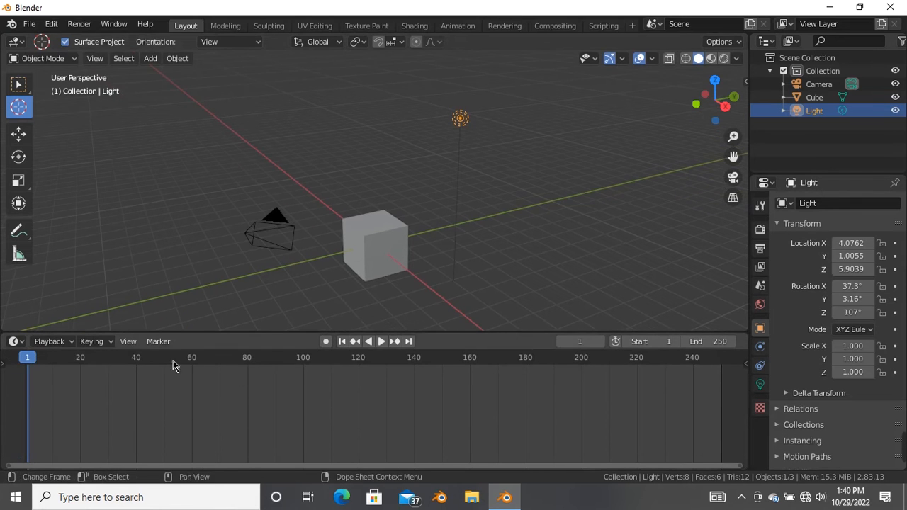
drag(281, 332, 276, 445)
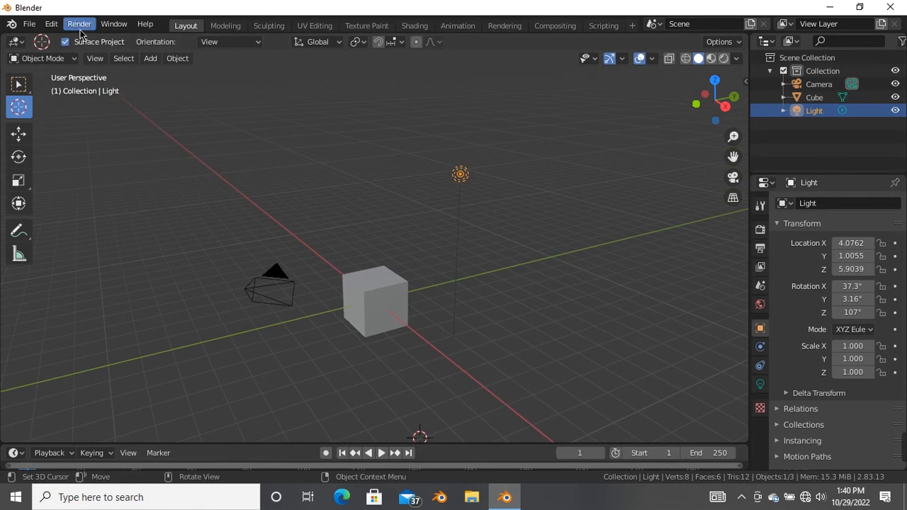
click(29, 24)
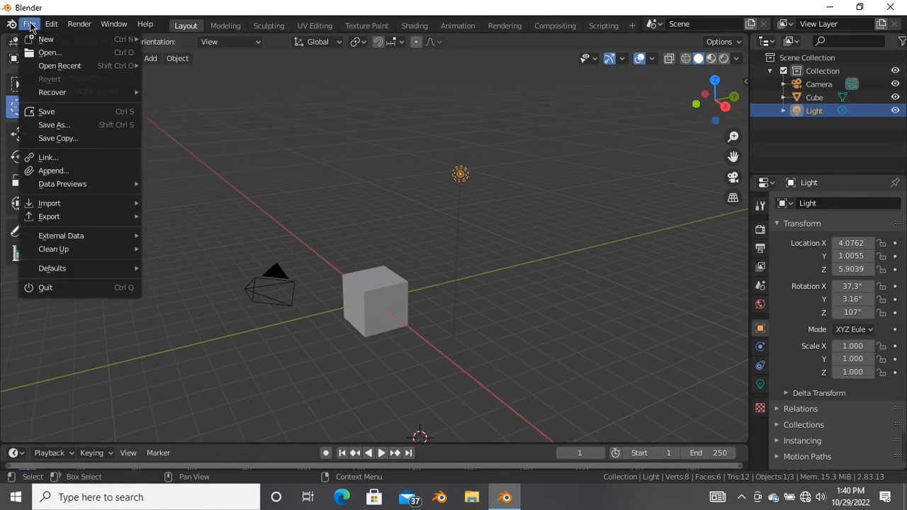
mouse_move(37, 42)
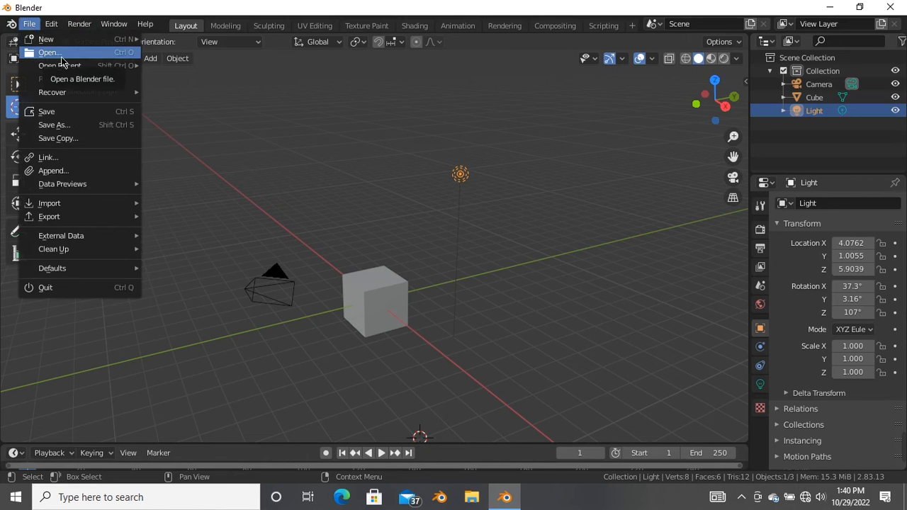
mouse_move(61, 72)
mouse_move(59, 97)
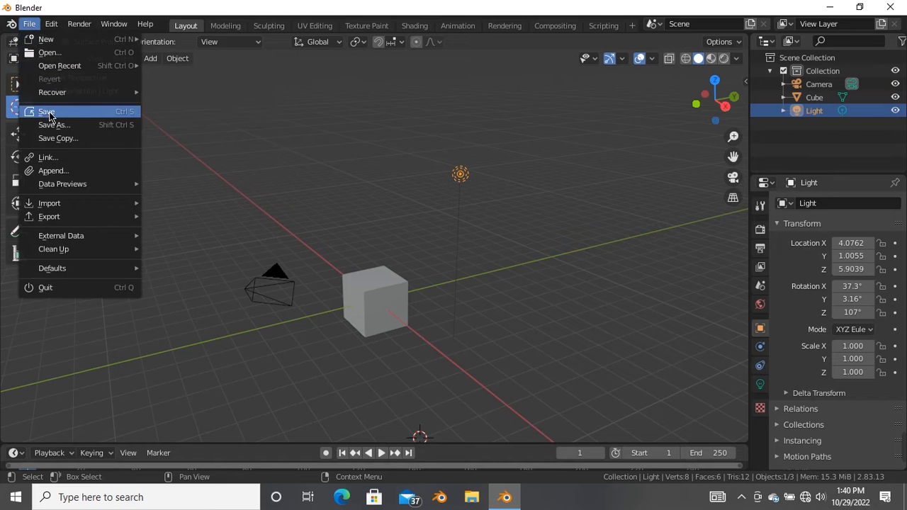
scroll(395, 170, down, 1)
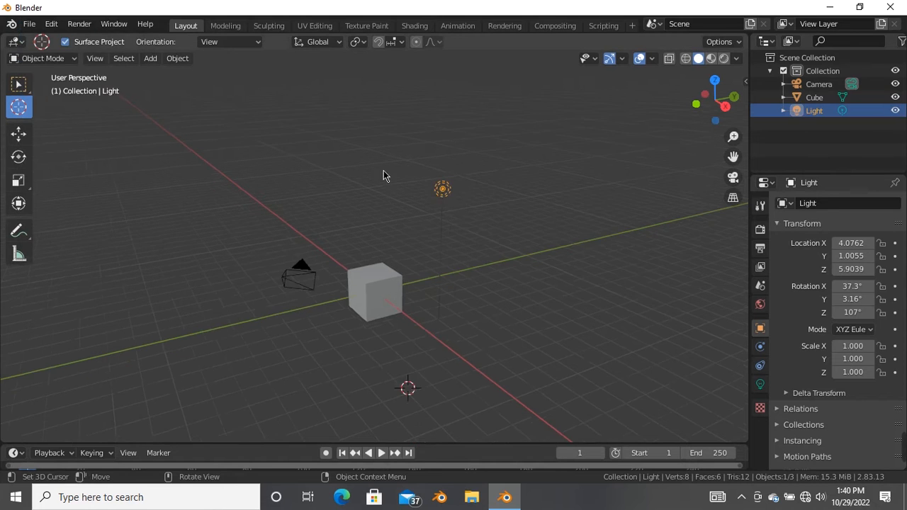
scroll(391, 316, up, 4)
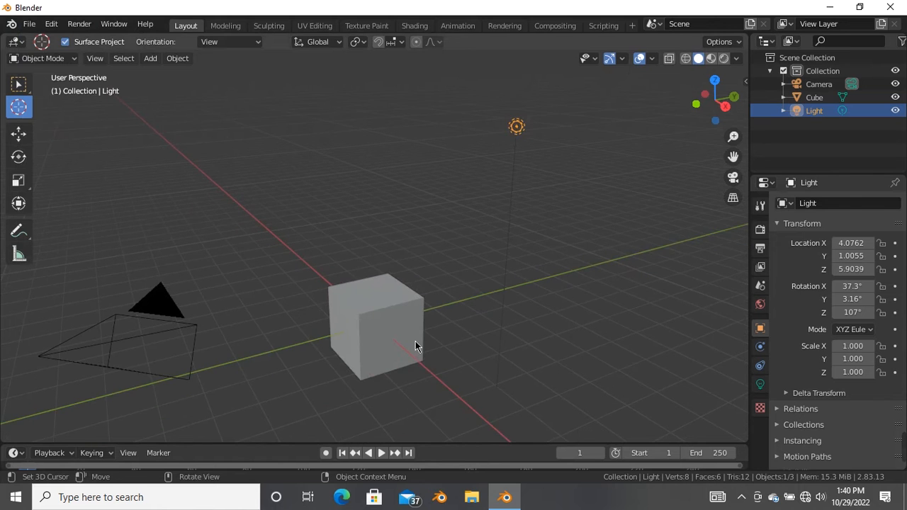
- Save the scene as cup model.blend in the blender studios folder
key(ctrl+s)
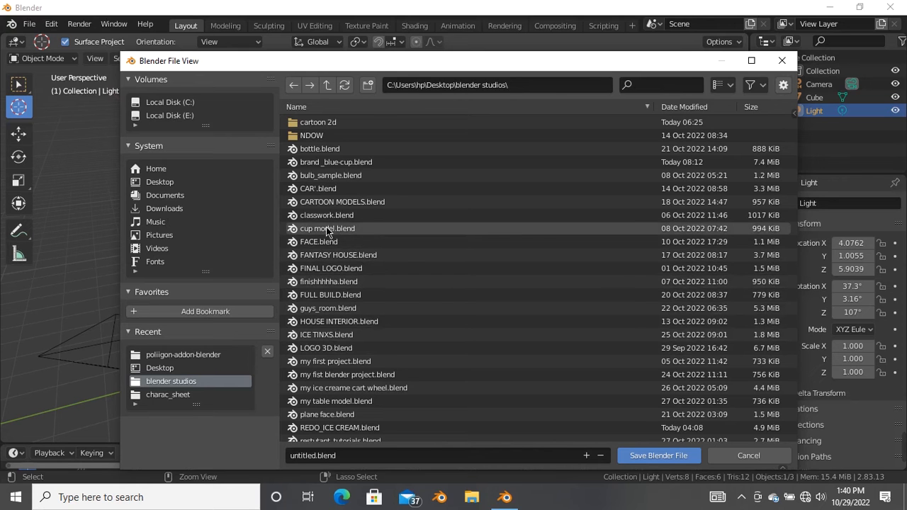
scroll(345, 176, down, 2)
scroll(345, 176, down, 3)
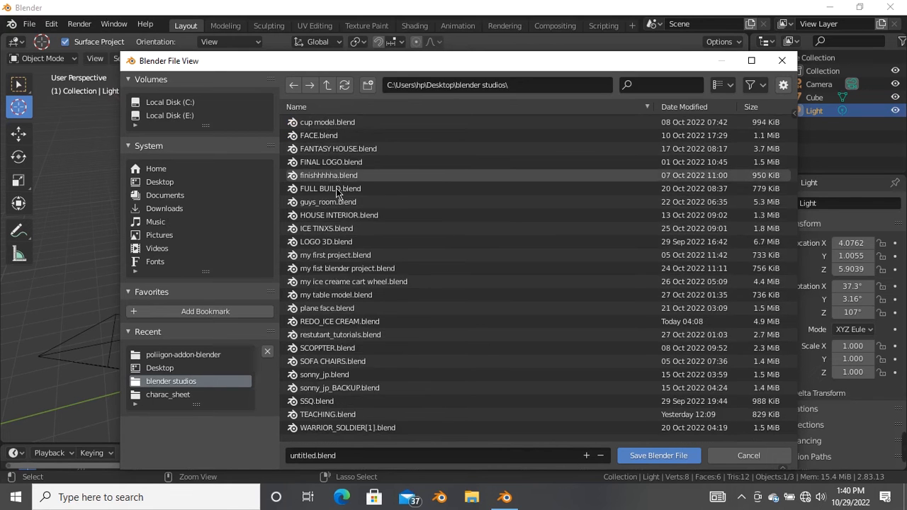
click(356, 456)
text(cup)
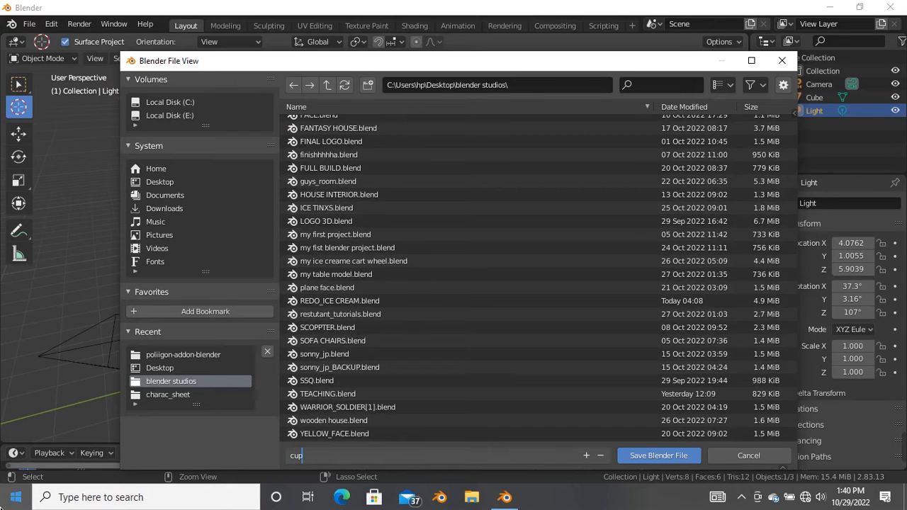
text( model.blend)
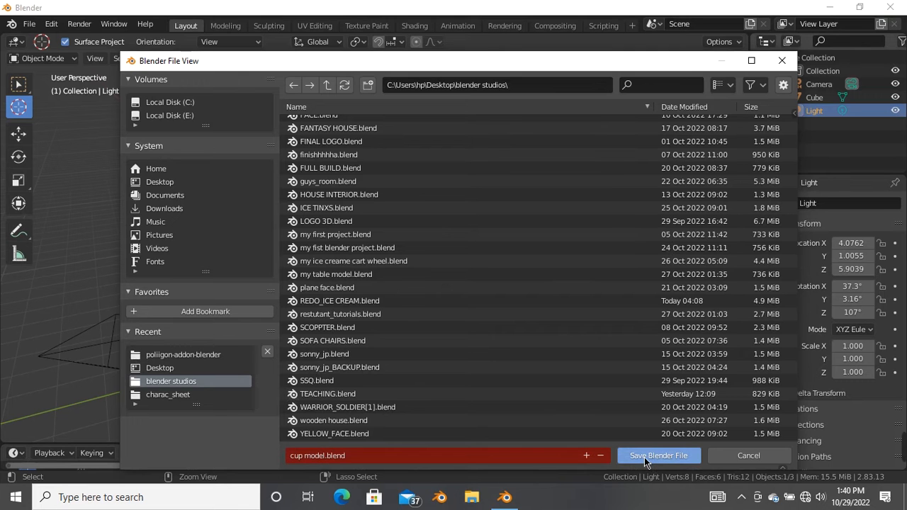
click(655, 456)
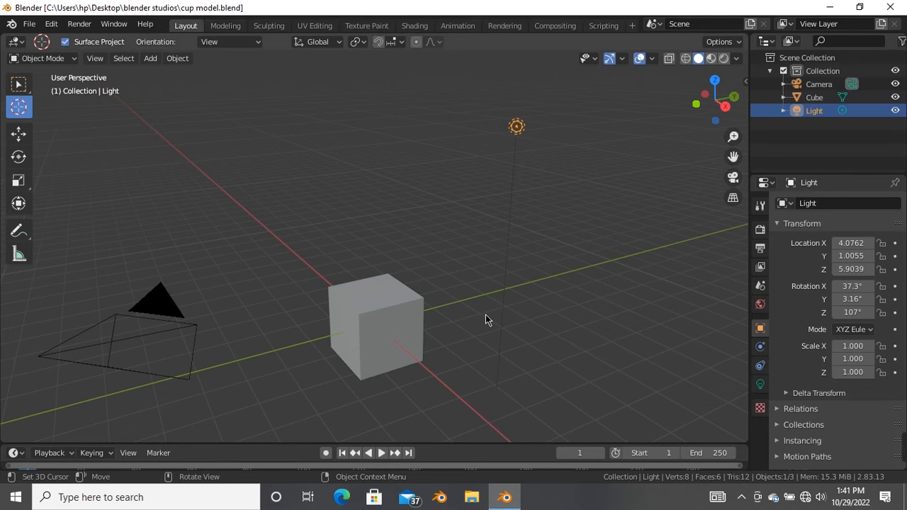
- Examine the cube, light and camera by orbiting, panning and zooming around the scene
scroll(366, 259, down, 2)
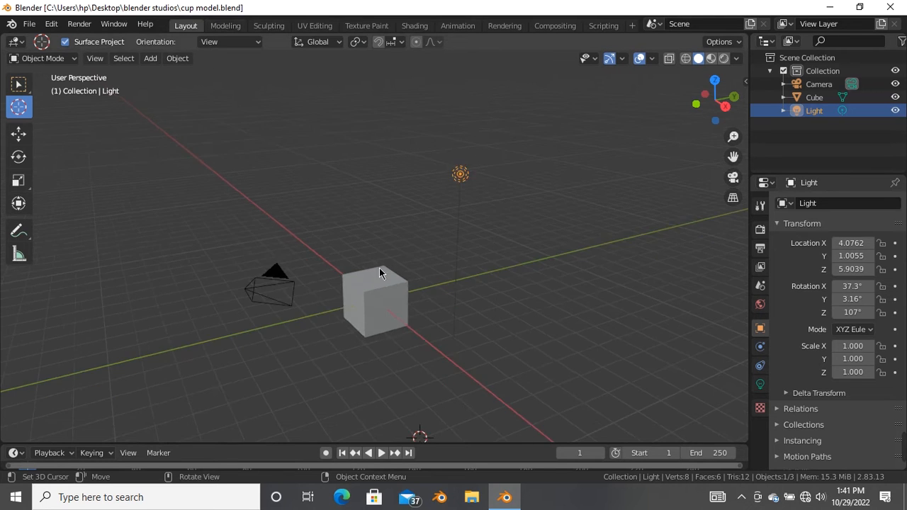
scroll(395, 333, up, 4)
middle_drag(395, 334, 411, 227)
scroll(411, 226, down, 2)
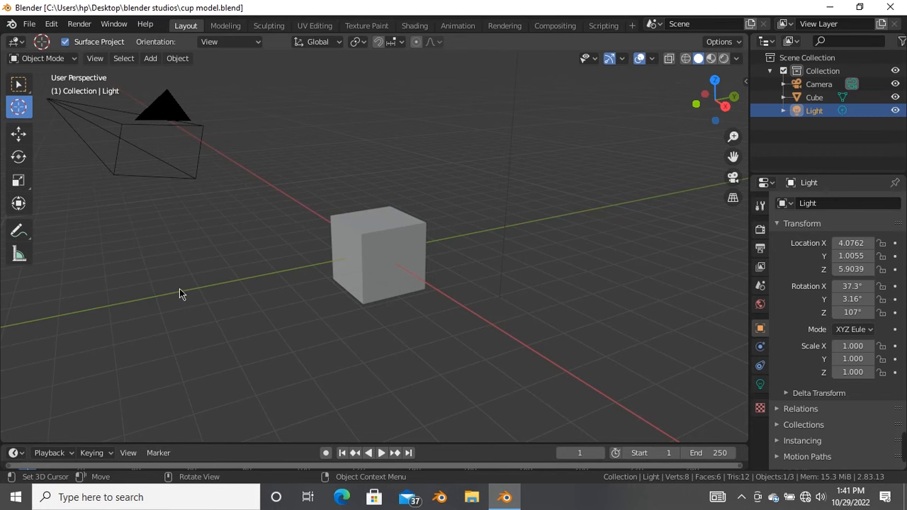
middle_drag(178, 282, 245, 284)
scroll(273, 287, up, 2)
scroll(283, 271, down, 2)
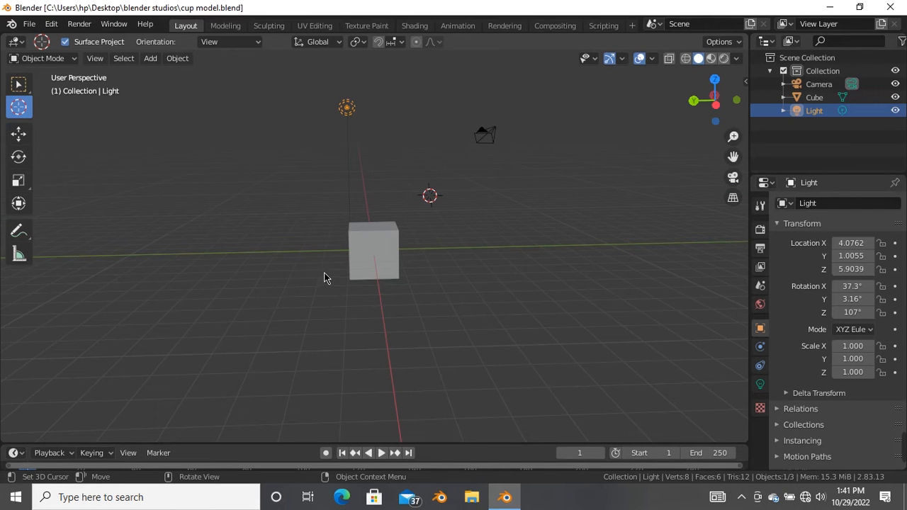
shift+middle_drag(401, 259, 345, 235)
middle_drag(452, 225, 409, 242)
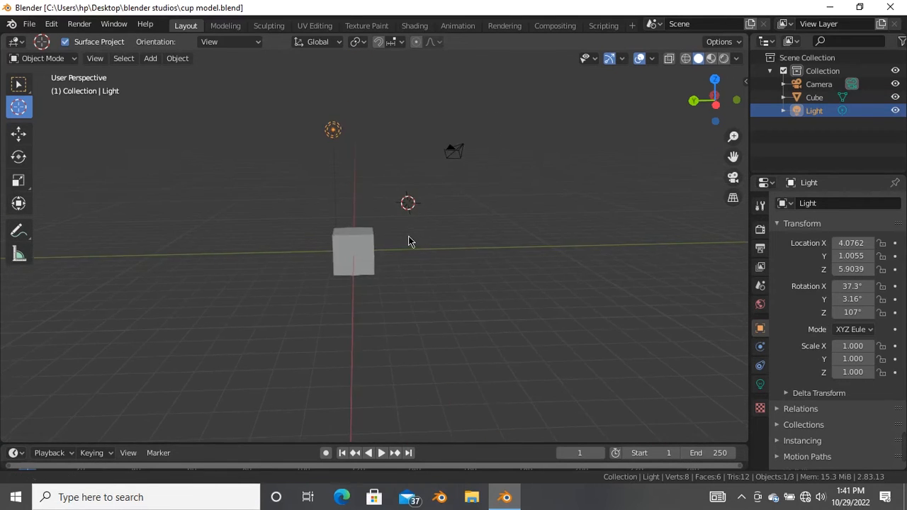
ctrl+middle_drag(371, 272, 366, 251)
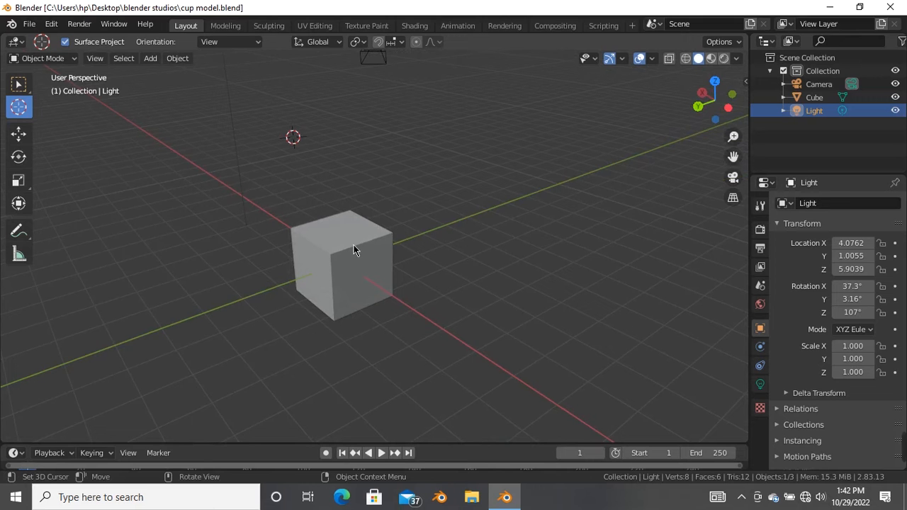
mouse_move(330, 285)
middle_down()
mouse_move(322, 245)
mouse_move(329, 272)
middle_up()
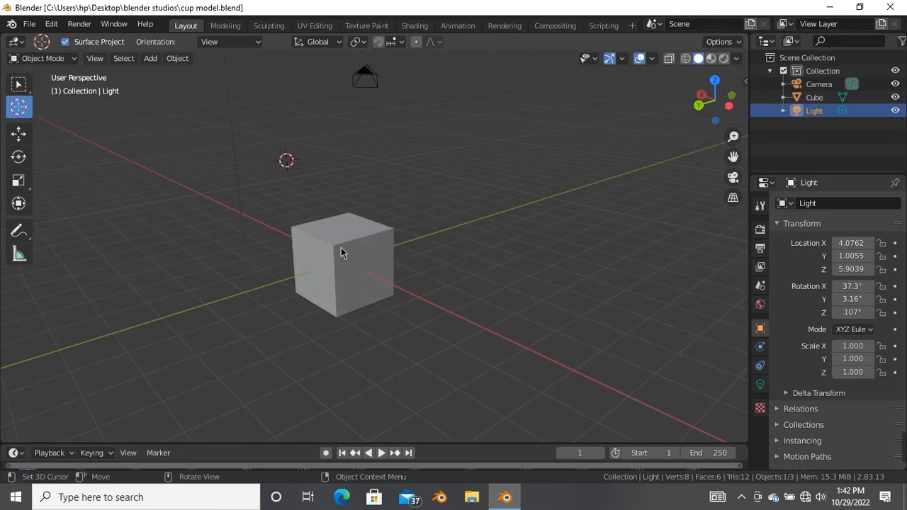
- Place the 3D cursor on the cube's side face, and select the cube with the Select Box tool
click(333, 251)
click(312, 264)
click(19, 84)
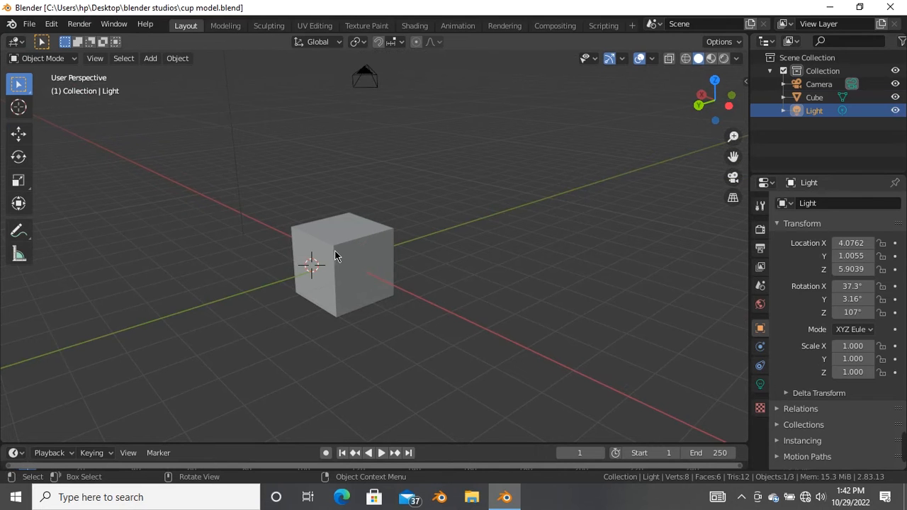
click(335, 252)
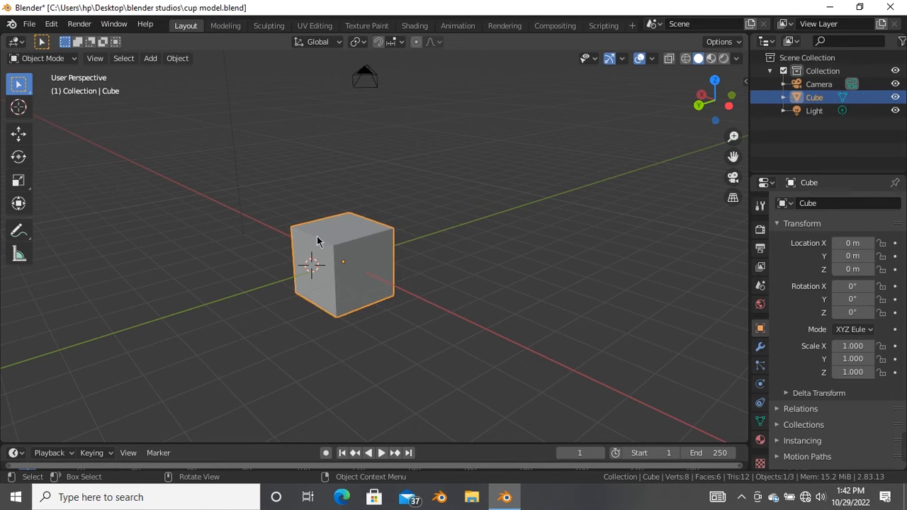
scroll(319, 243, up, 3)
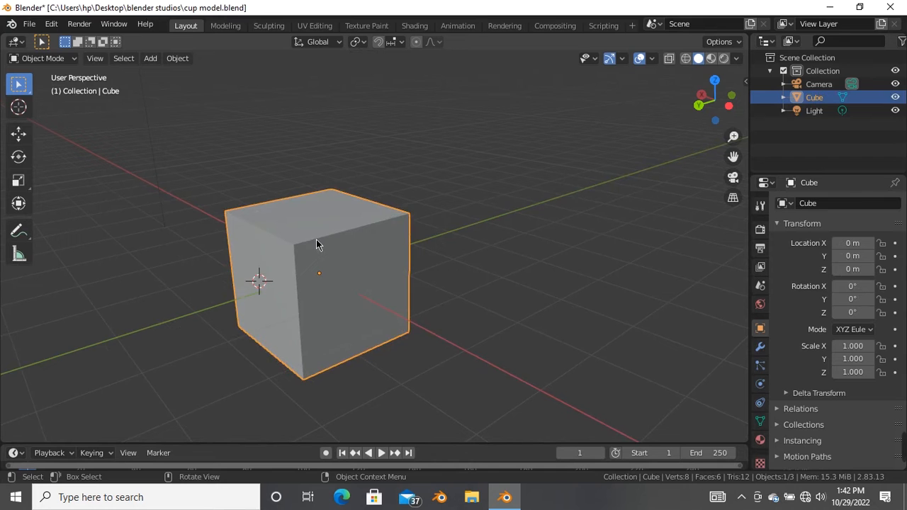
click(392, 150)
click(266, 244)
- Move the cube along the Z, Y and X axes to about X -0.15, Y 0.44, Z 0.53 m
click(19, 135)
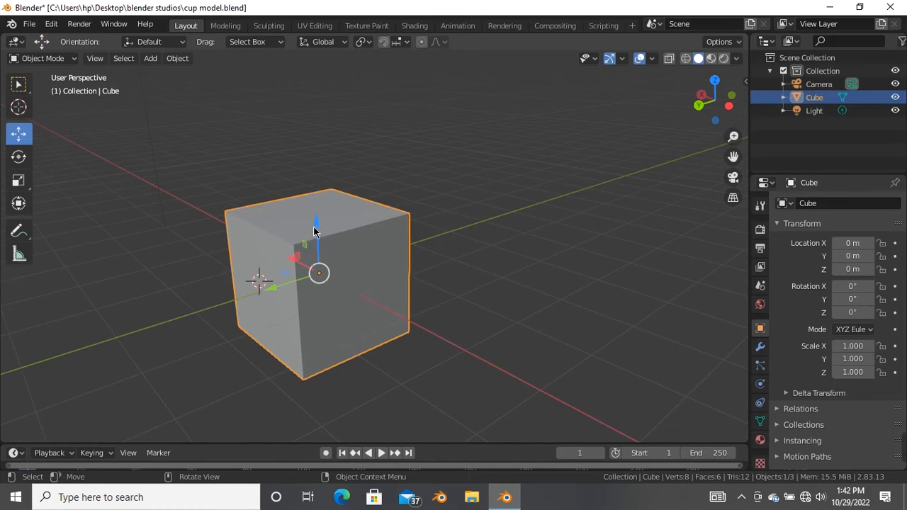
drag(318, 233, 278, 279)
key(g)
key(y)
scroll(279, 277, down, 2)
middle_drag(279, 277, 304, 246)
key(g)
key(x)
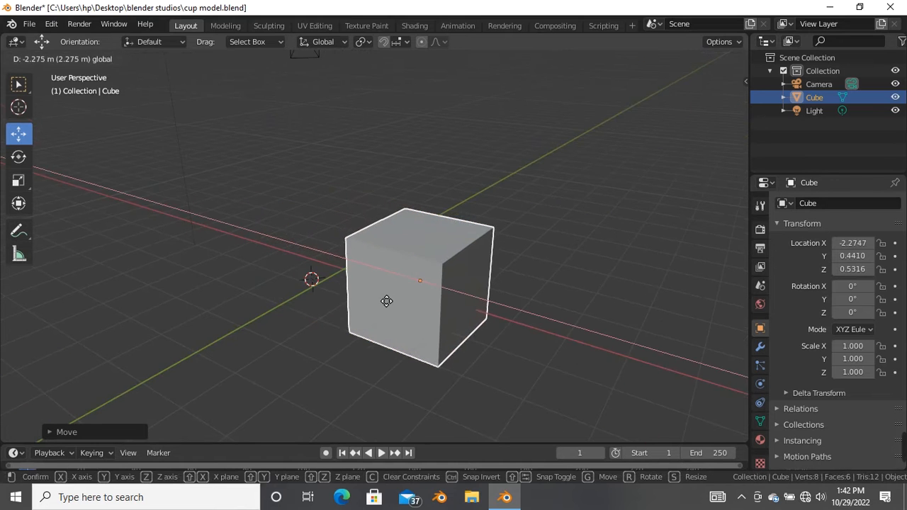
click(251, 224)
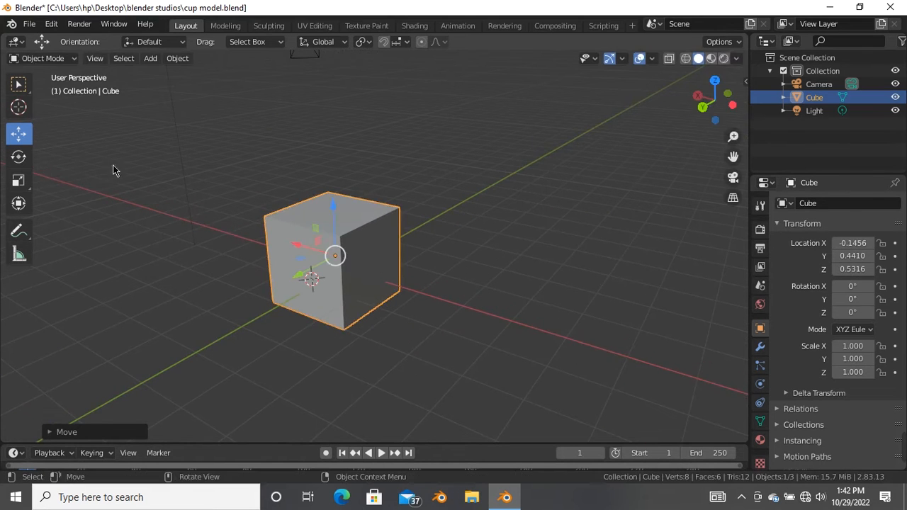
- Rotate the cube about -8.5° around the X axis with the Rotate tool
click(19, 157)
mouse_move(308, 248)
mouse_down()
mouse_move(294, 285)
mouse_move(312, 245)
mouse_up()
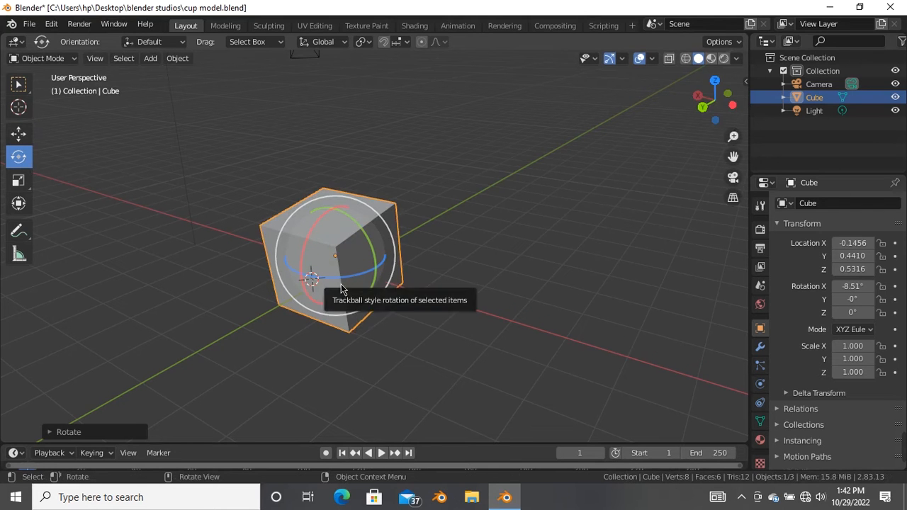
- Try a free trackball rotation of the cube, and undo all its rotations and moves back to the world origin
drag(334, 287, 381, 263)
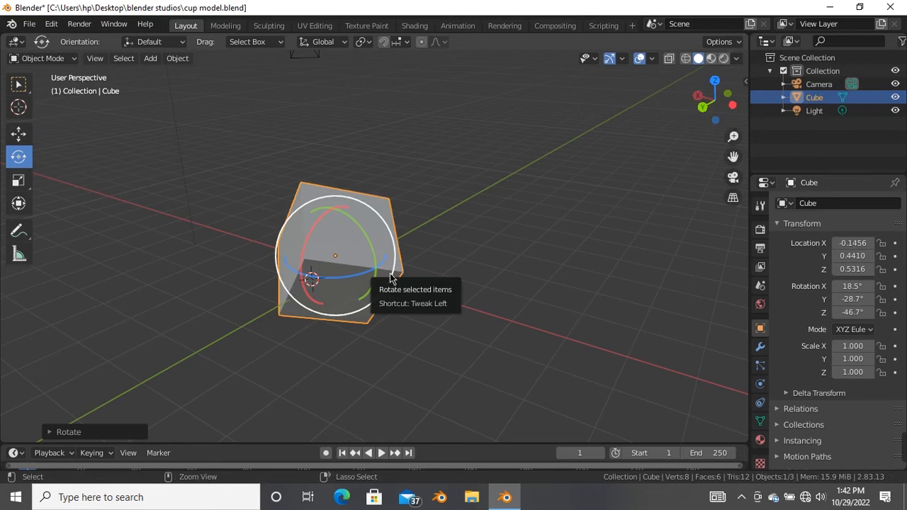
key(ctrl+z)
key(ctrl+z)
key(ctrl+z)
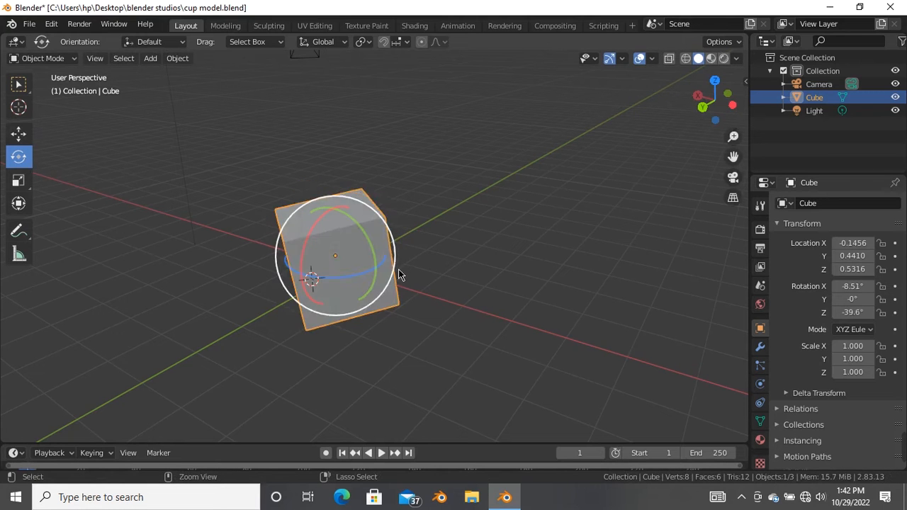
key(ctrl+z)
key(ctrl+z)
key(ctrl+z)
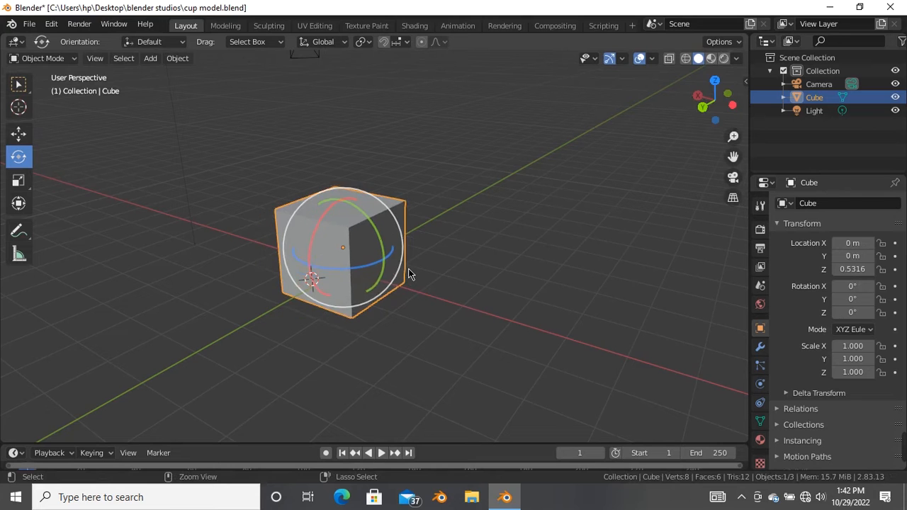
click(337, 252)
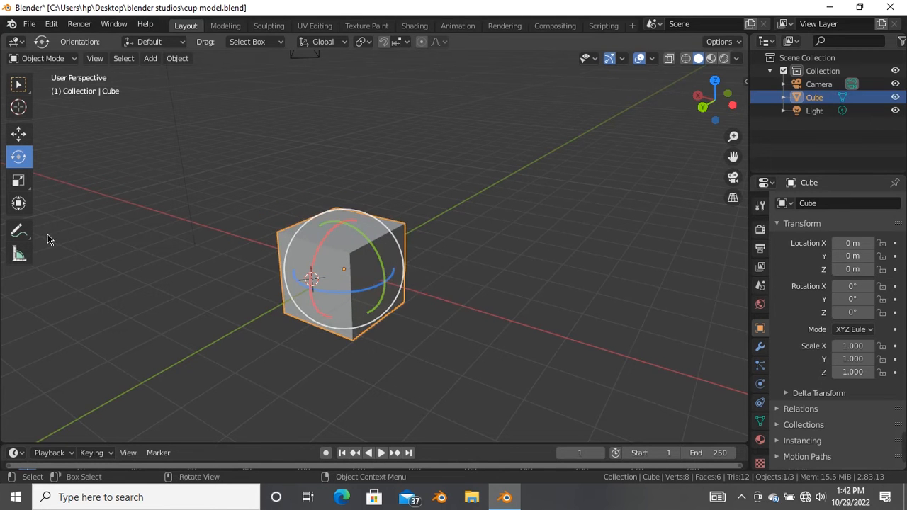
- Try scaling the cube uniformly with the Scale tool
click(21, 183)
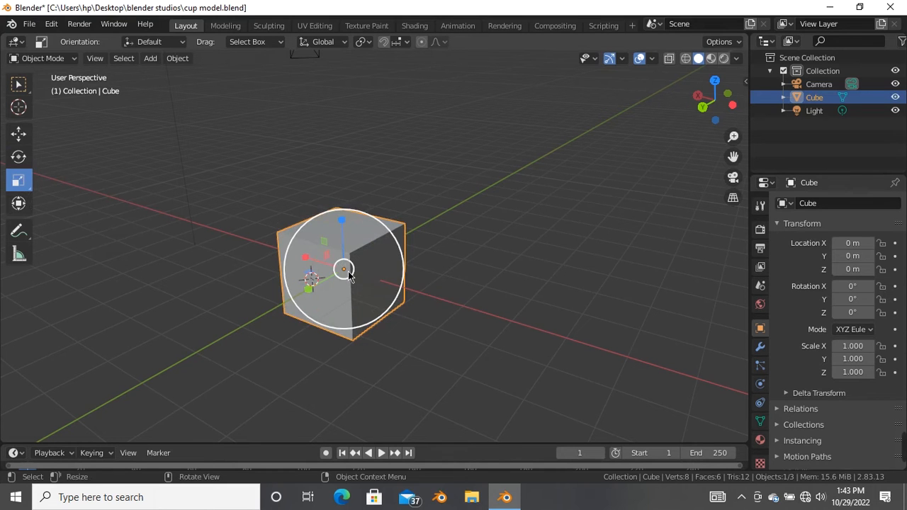
key(s)
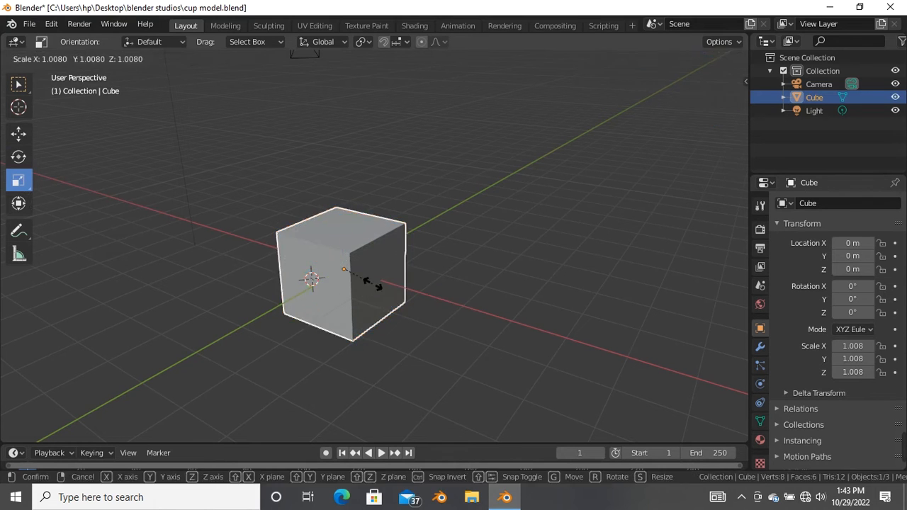
right_click(370, 256)
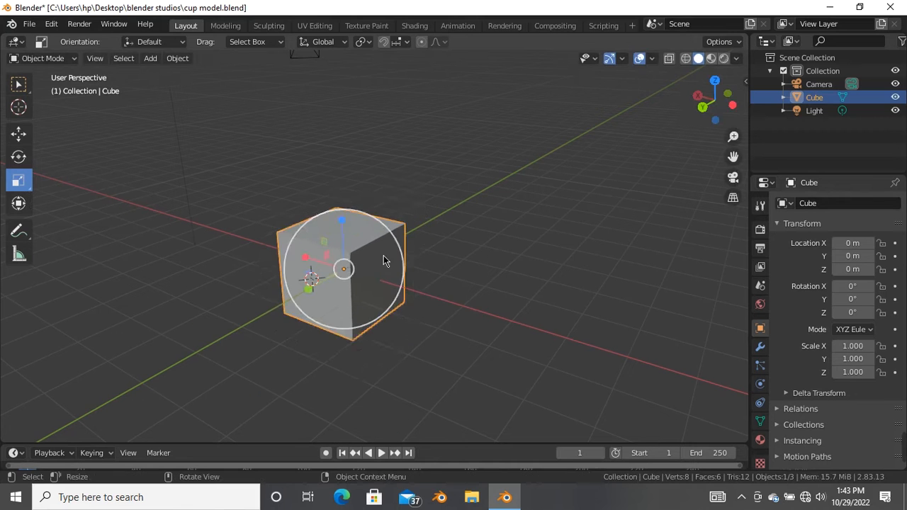
scroll(365, 260, down, 3)
scroll(367, 282, up, 3)
scroll(366, 282, up, 1)
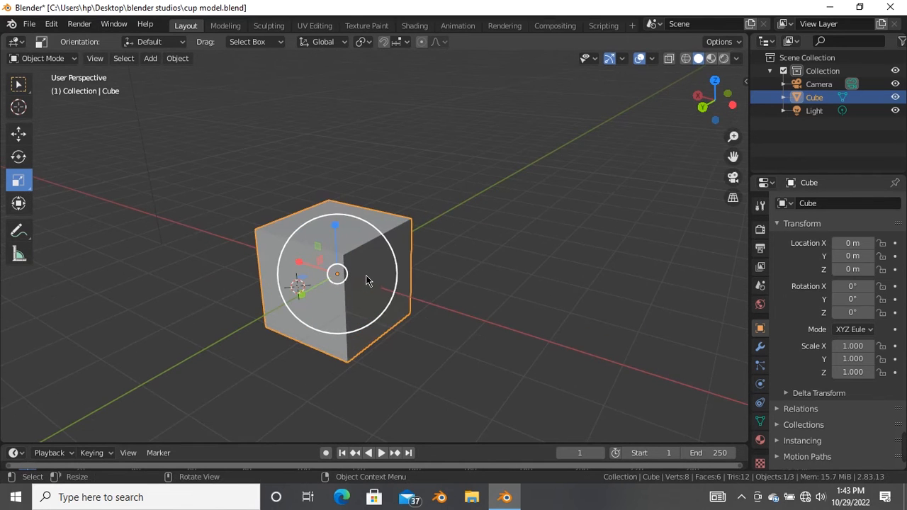
- Try moving the cube along the global X axis
key(g)
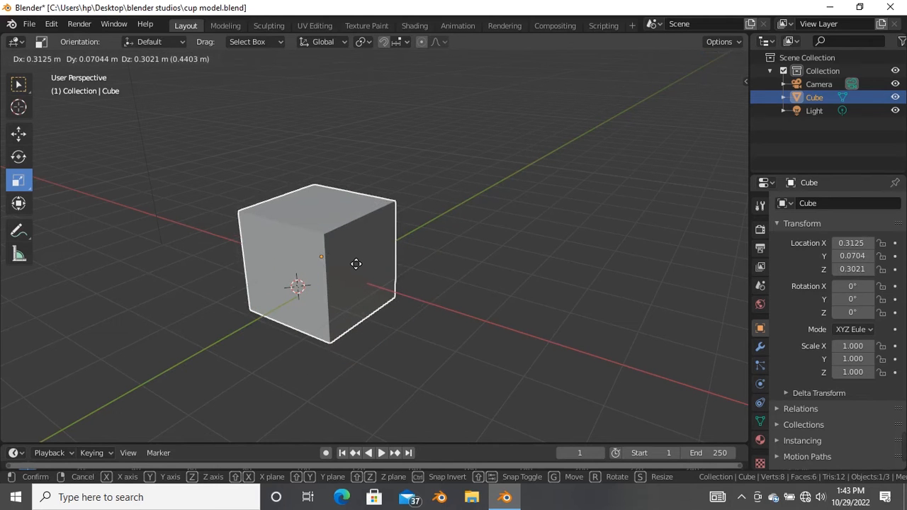
key(x)
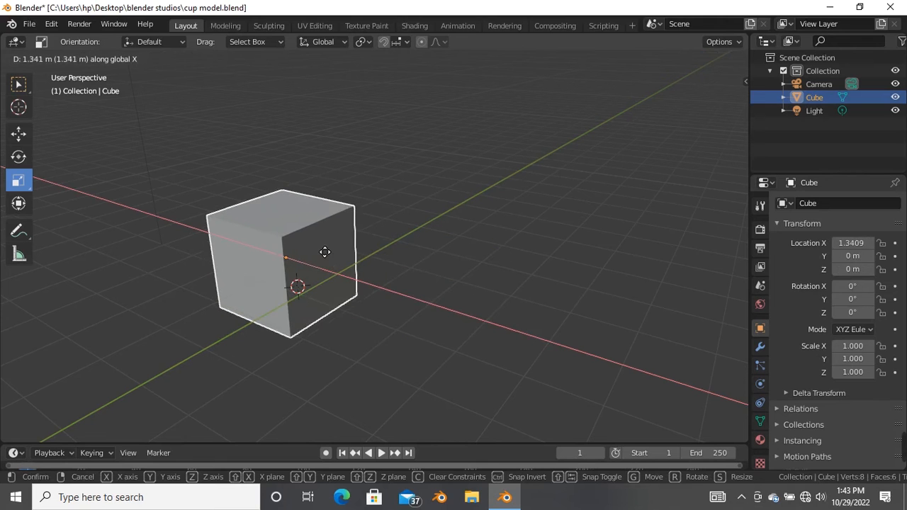
right_click(369, 275)
scroll(335, 307, up, 3)
scroll(336, 307, down, 1)
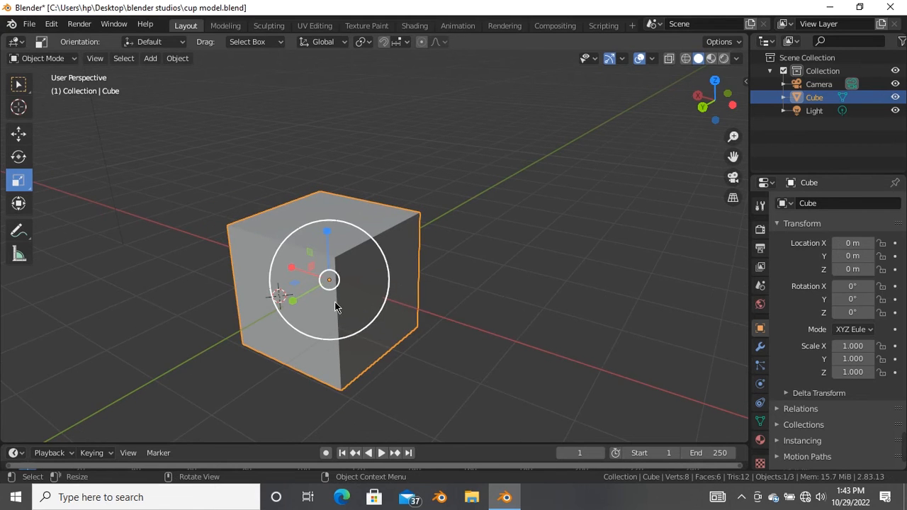
- Try rotating the cube around the global Y axis
key(r)
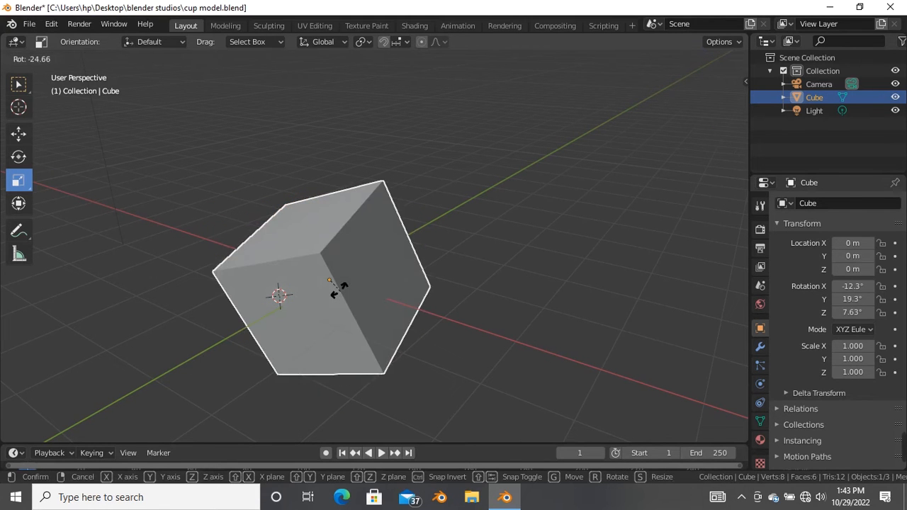
key(y)
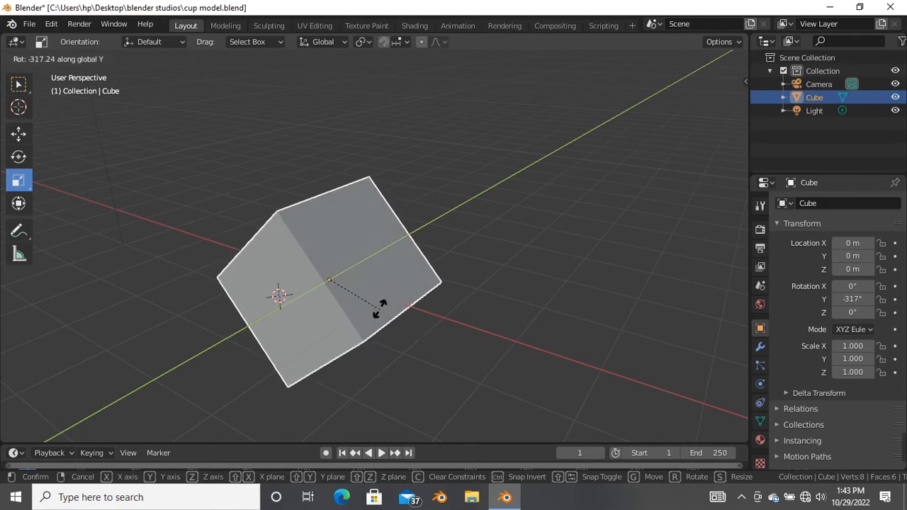
right_click(367, 260)
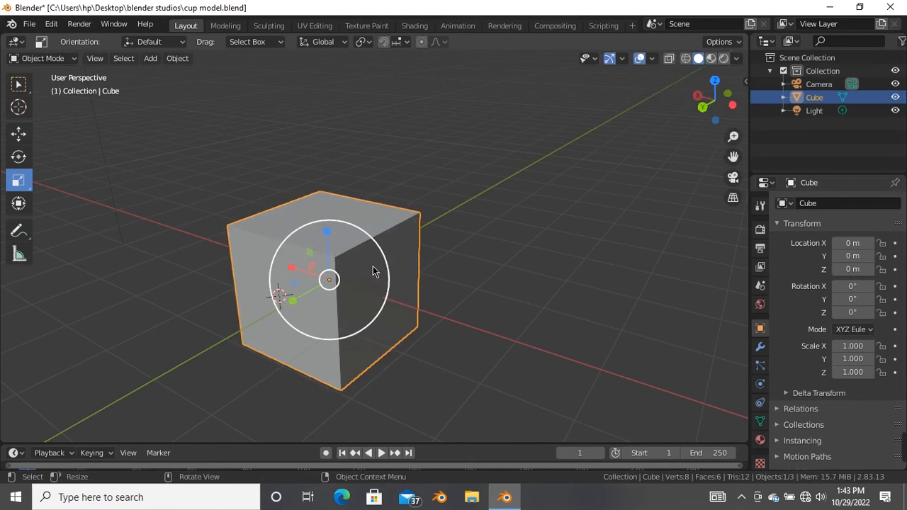
key(ctrl+z)
key(ctrl+z)
key(ctrl+z)
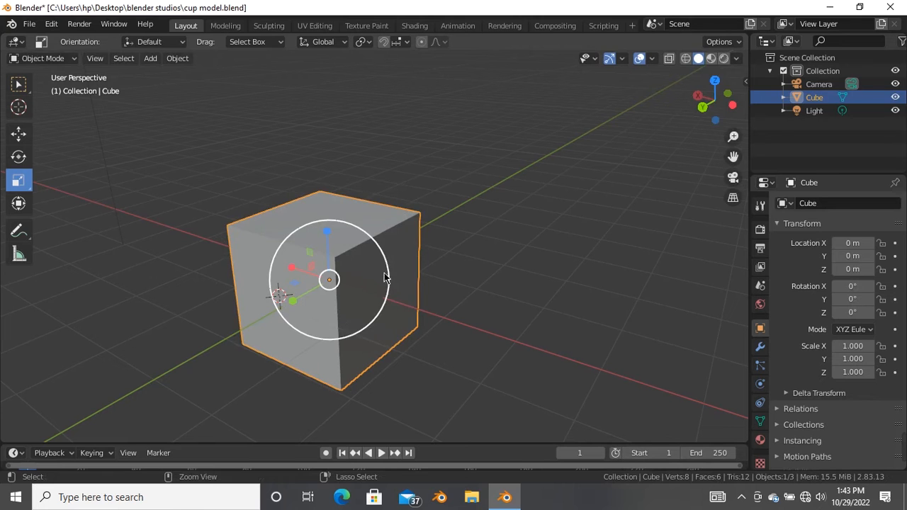
click(376, 266)
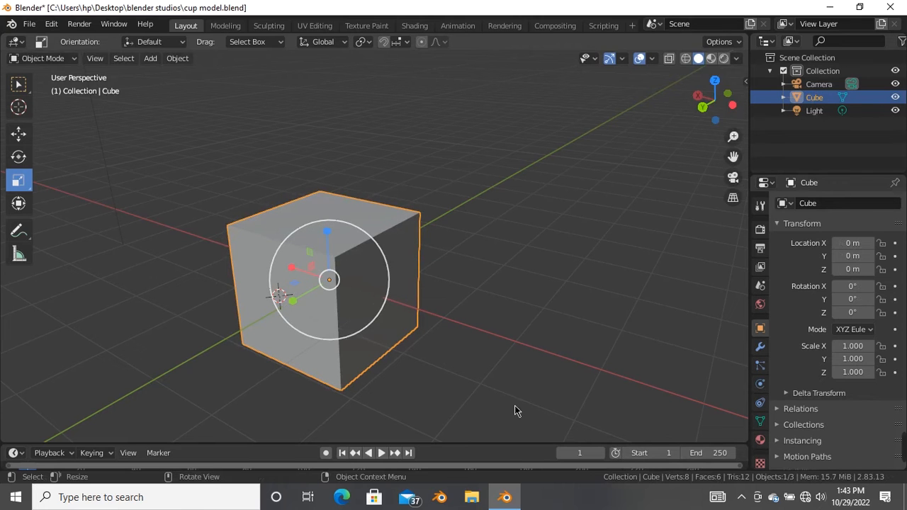
- Return to the Select Box tool with the cube still selected
click(19, 85)
right_click(305, 196)
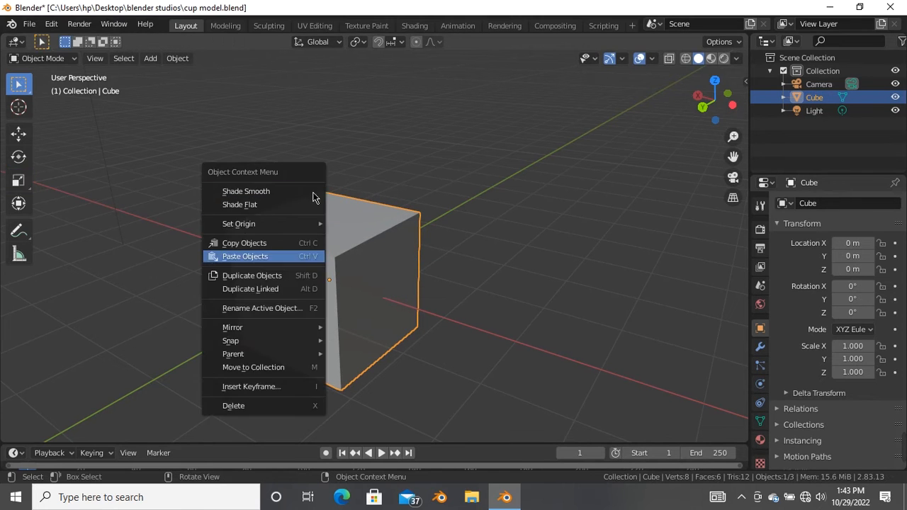
click(434, 217)
key(ctrl+z)
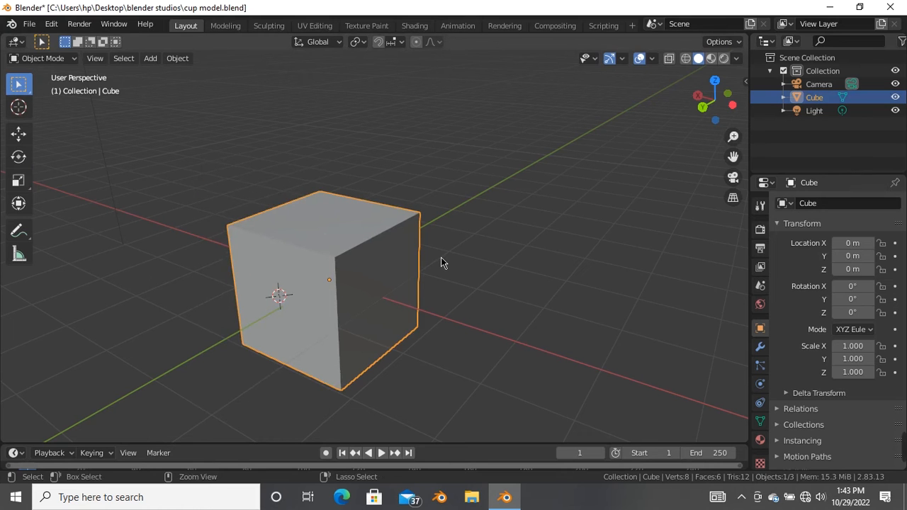
- Examine the selected cube from different angles and distances
scroll(387, 219, down, 4)
middle_drag(340, 262, 420, 304)
scroll(446, 216, up, 3)
scroll(446, 218, down, 3)
scroll(323, 269, up, 3)
scroll(352, 281, down, 1)
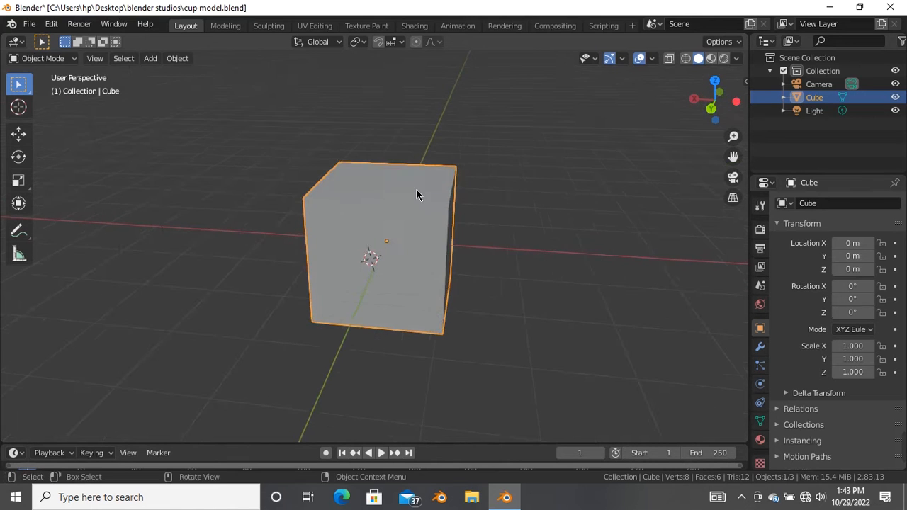
scroll(406, 208, up, 1)
scroll(405, 215, down, 1)
scroll(424, 205, up, 1)
scroll(419, 225, down, 3)
- Delete the default cube from the scene
mouse_move(420, 225)
middle_down()
mouse_move(423, 239)
mouse_move(390, 236)
mouse_move(428, 239)
middle_up()
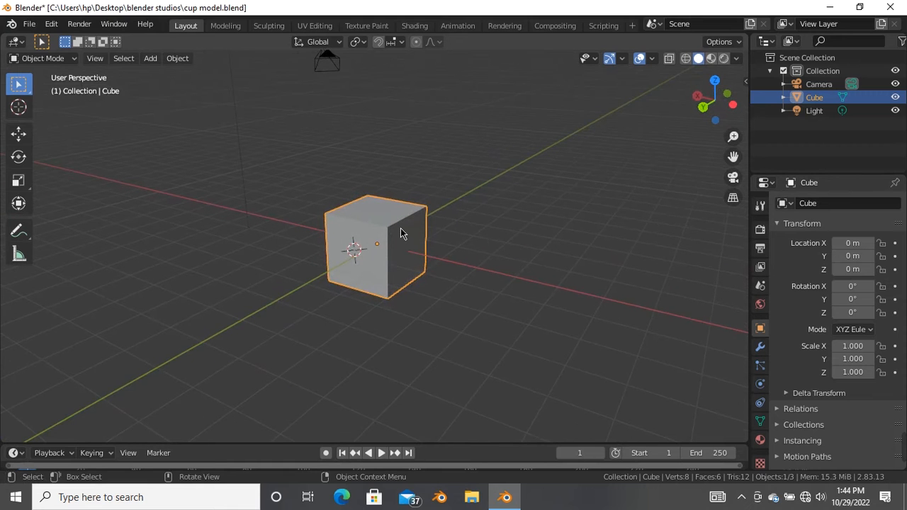
key(Delete)
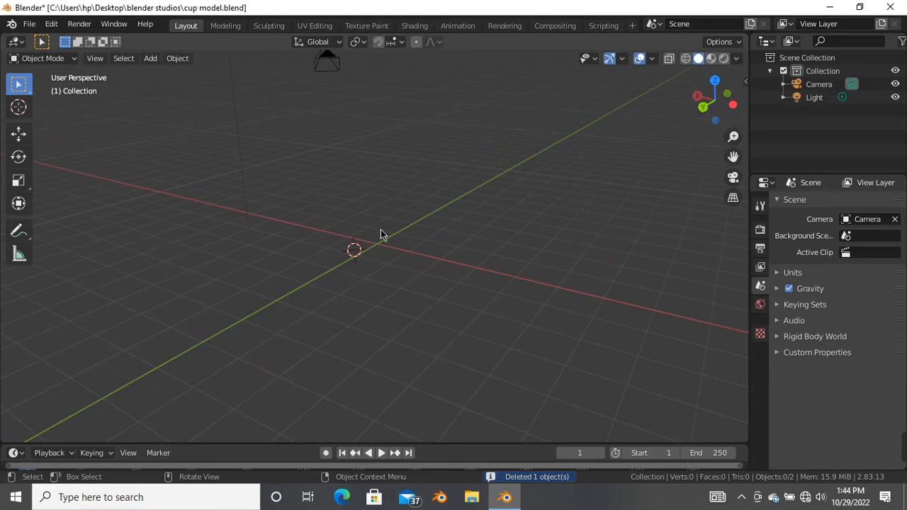
middle_drag(390, 231, 377, 283)
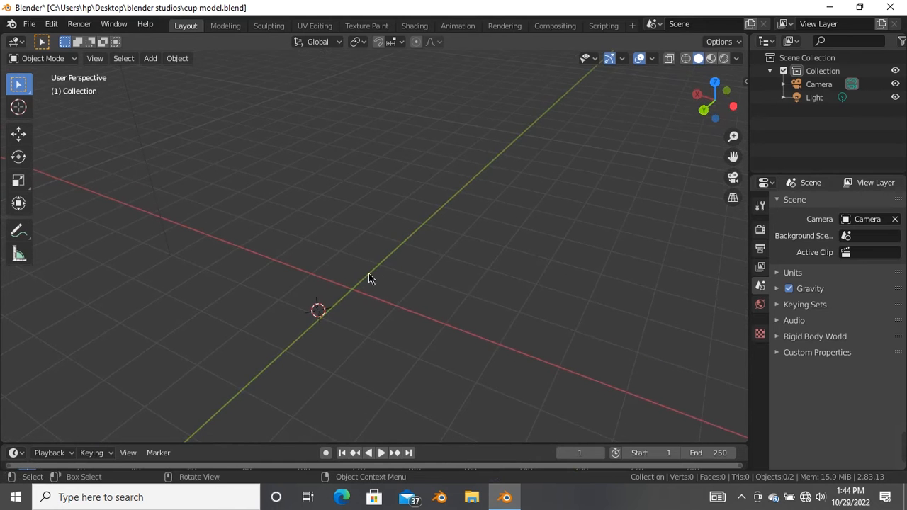
- Place the 3D cursor at various points around the empty grid, ending on the far side of the red X axis
shift+right_drag(351, 294, 199, 253)
shift+right_click(360, 358)
shift+right_click(548, 251)
shift+right_click(312, 190)
shift+right_click(205, 287)
shift+right_click(340, 354)
shift+right_click(535, 235)
shift+right_click(432, 175)
shift+right_click(263, 220)
shift+right_click(204, 334)
shift+right_click(400, 367)
shift+right_click(396, 161)
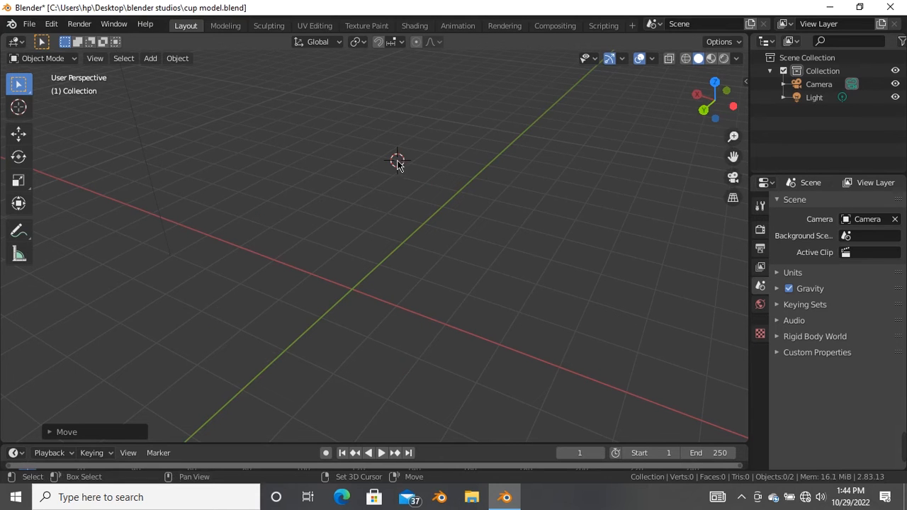
scroll(401, 256, down, 2)
scroll(376, 294, up, 4)
scroll(377, 283, down, 2)
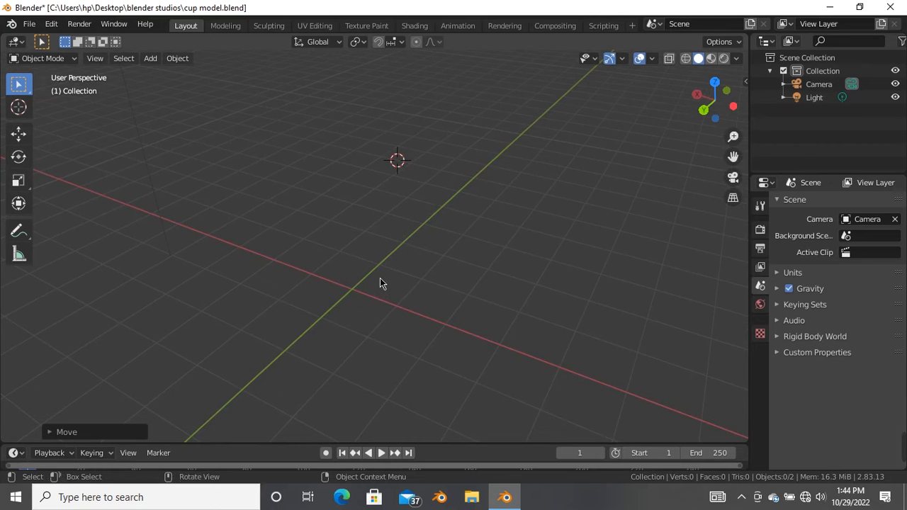
- Snap the 3D cursor to the world origin and centre it in the view
key(shift+s)
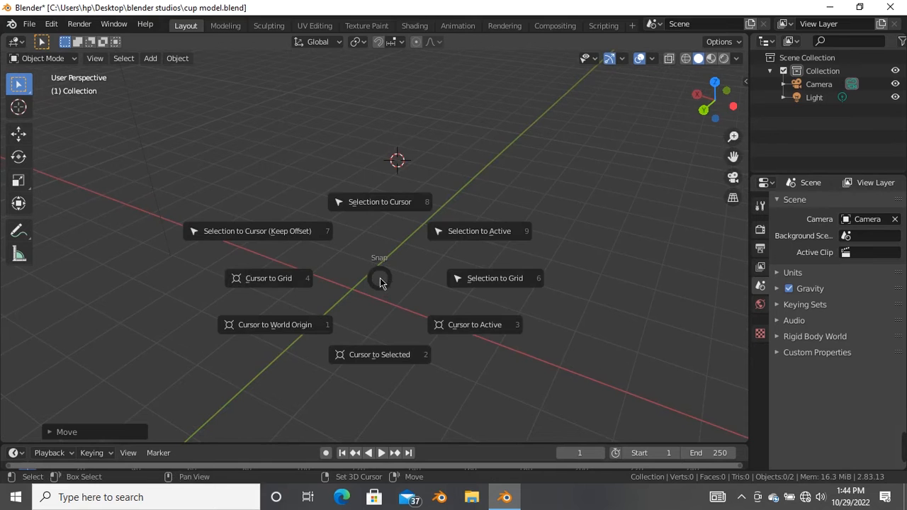
click(283, 332)
scroll(350, 296, down, 2)
scroll(349, 295, up, 4)
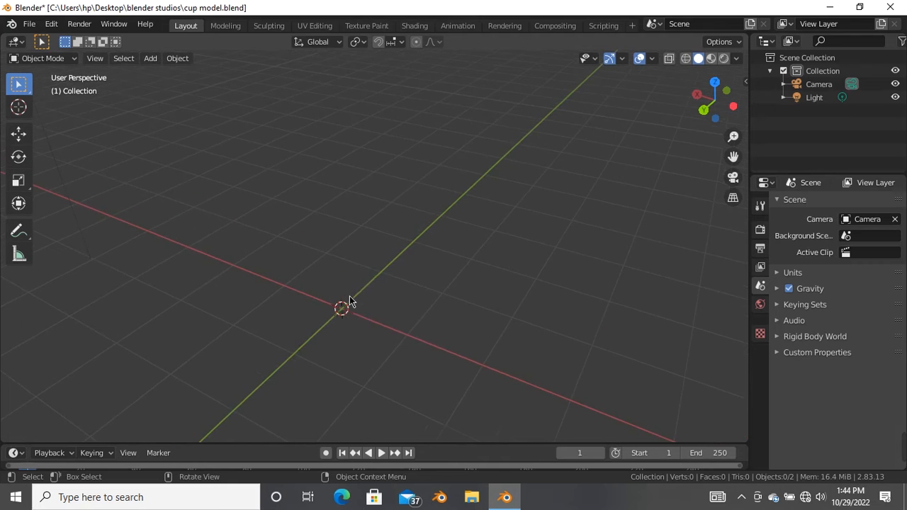
shift+middle_drag(392, 343, 404, 247)
scroll(411, 219, down, 1)
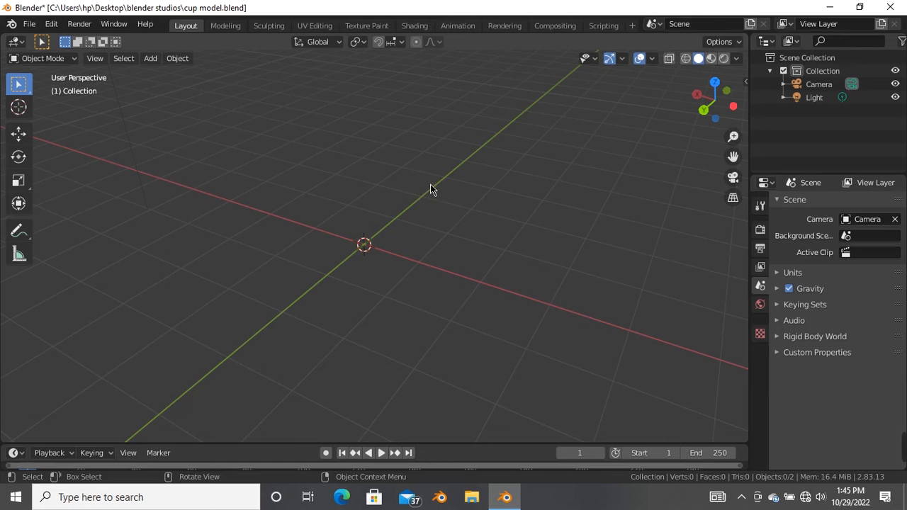
- View the scene from the front, right and top in orthographic projection
key(KP_1)
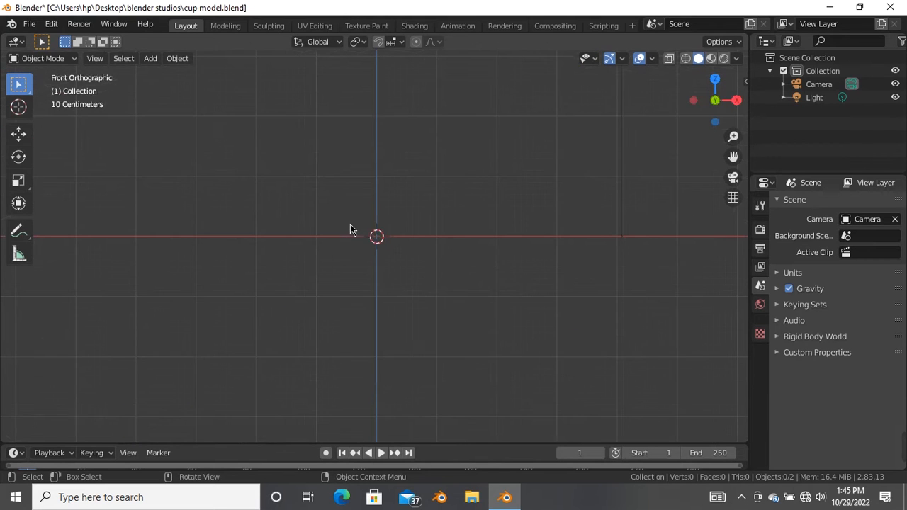
scroll(397, 219, up, 1)
scroll(382, 173, up, 3)
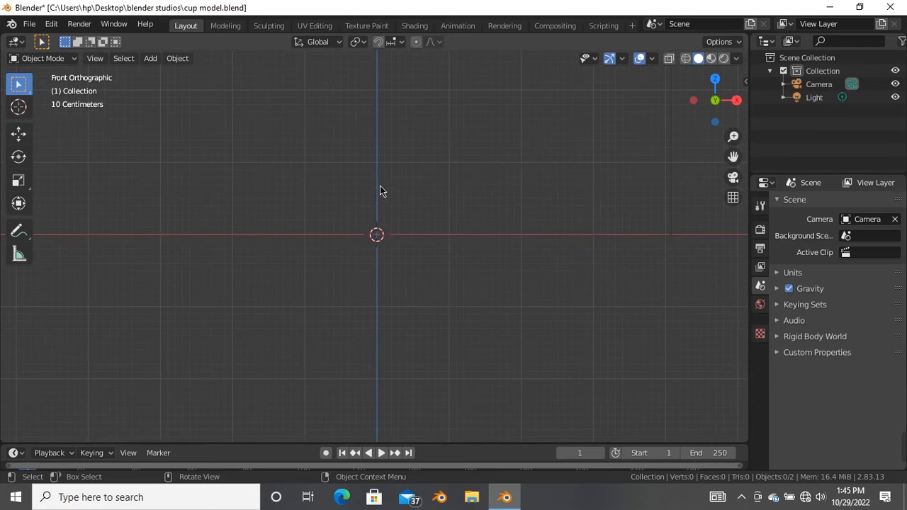
key(KP_3)
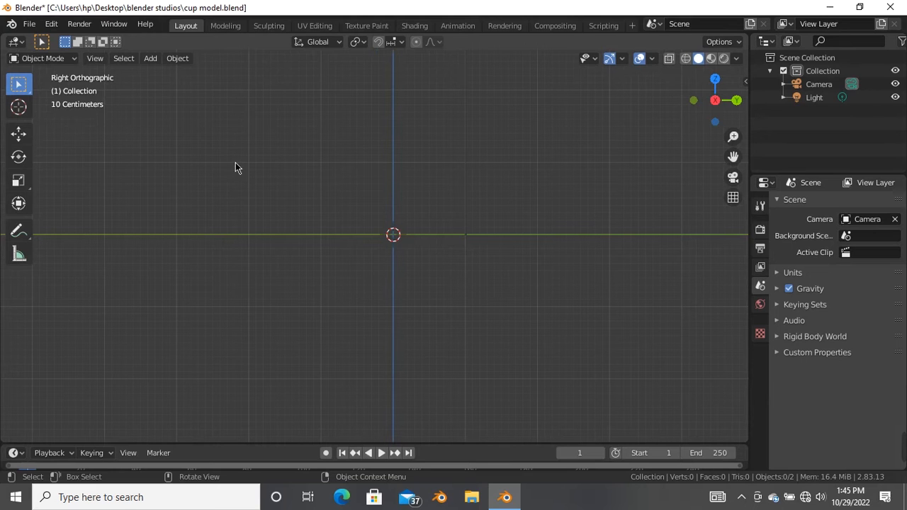
drag(167, 177, 67, 125)
key(KP_1)
key(KP_3)
scroll(340, 283, up, 2)
key(KP_7)
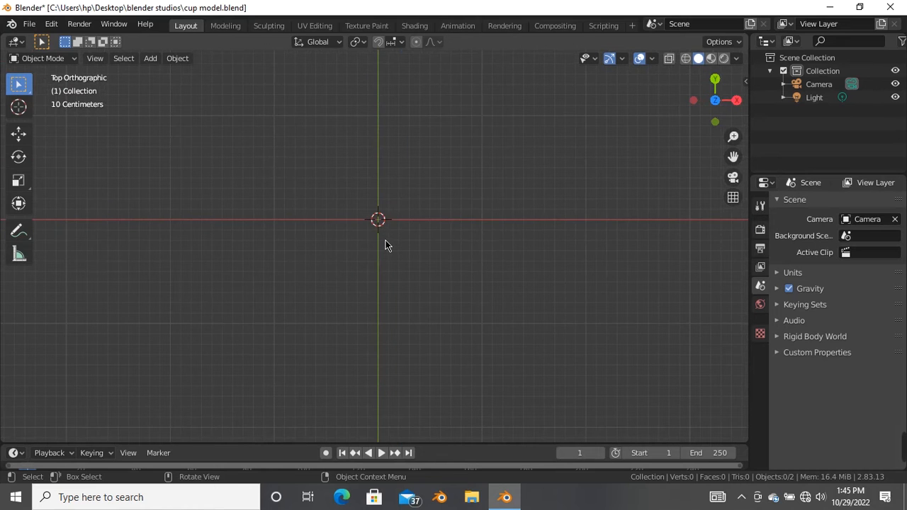
- View the scene from the bottom, left and back in orthographic projection
key(ctrl+KP_7)
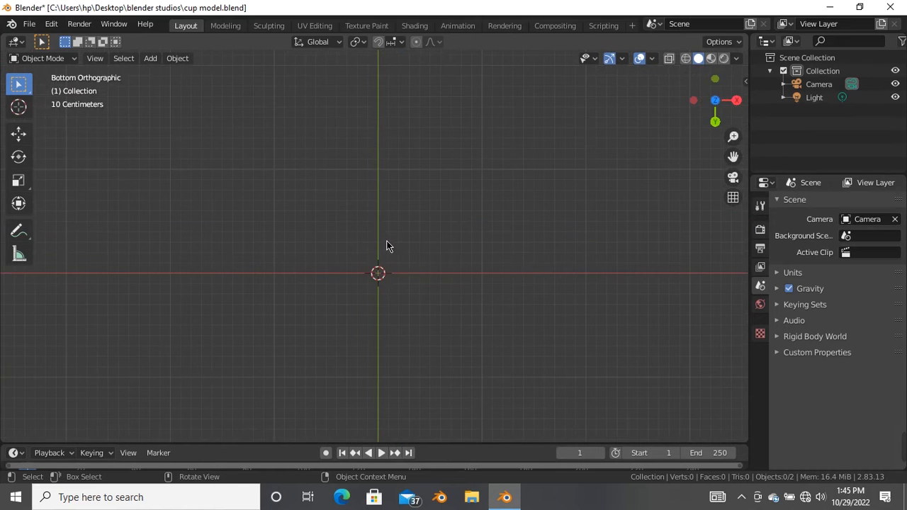
scroll(373, 281, up, 3)
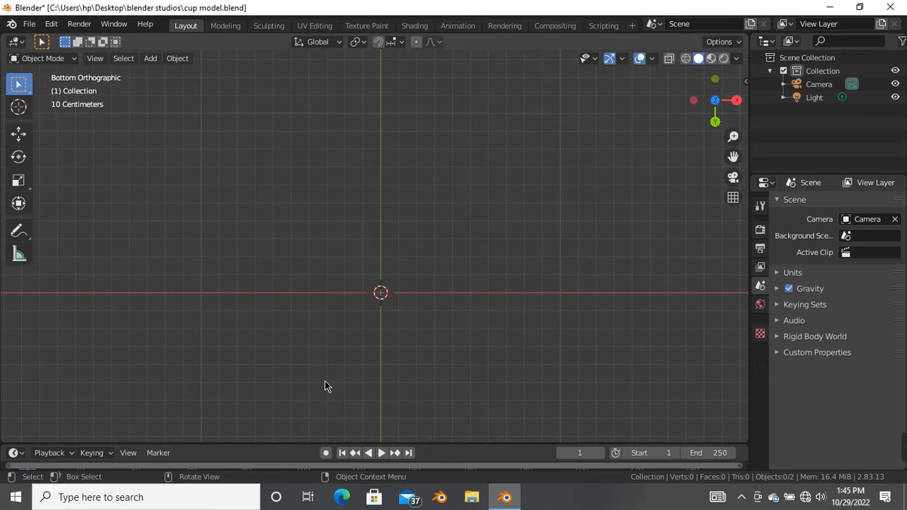
key(ctrl+KP_3)
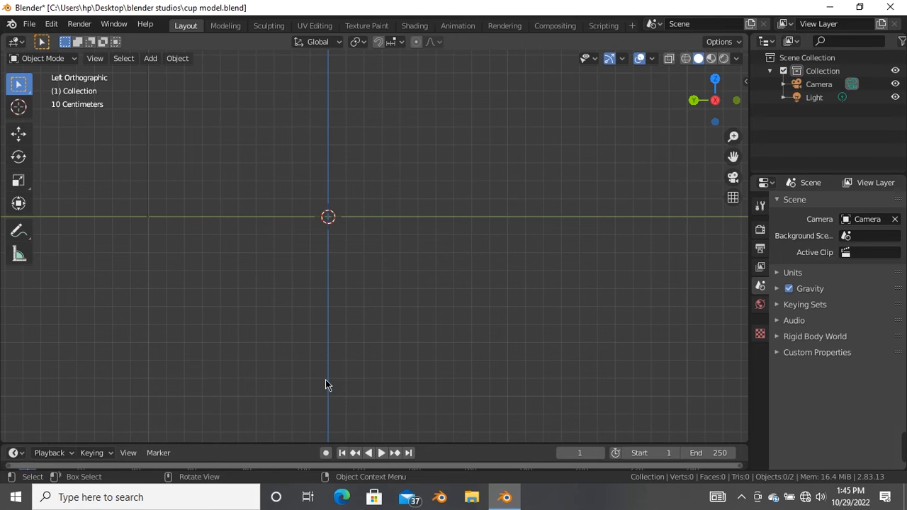
key(ctrl+KP_1)
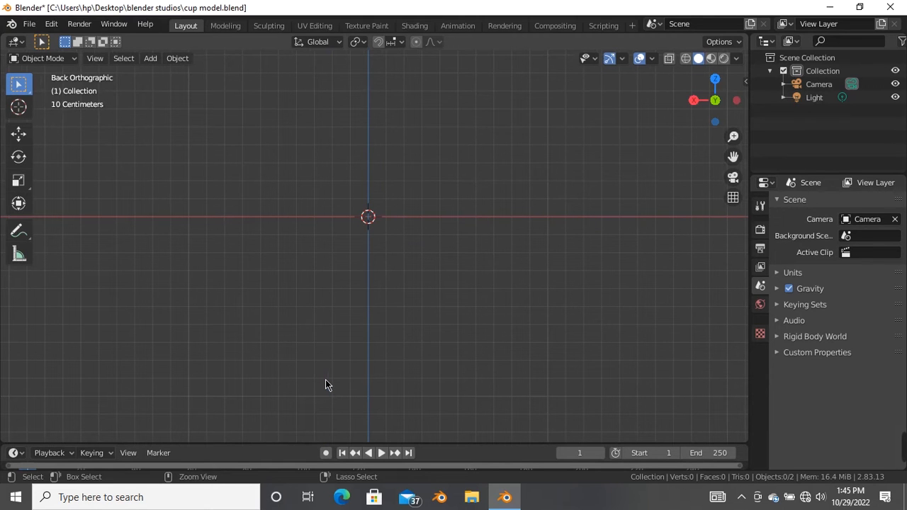
- Compare the bottom and top orthographic views, and split the viewport into quad view
key(ctrl+KP_7)
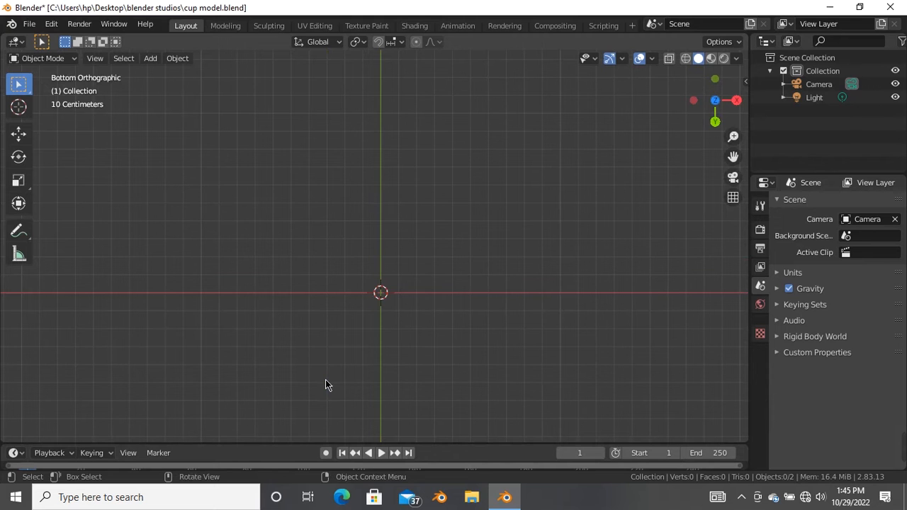
key(KP_7)
key(ctrl+KP_7)
key(ctrl+alt+q)
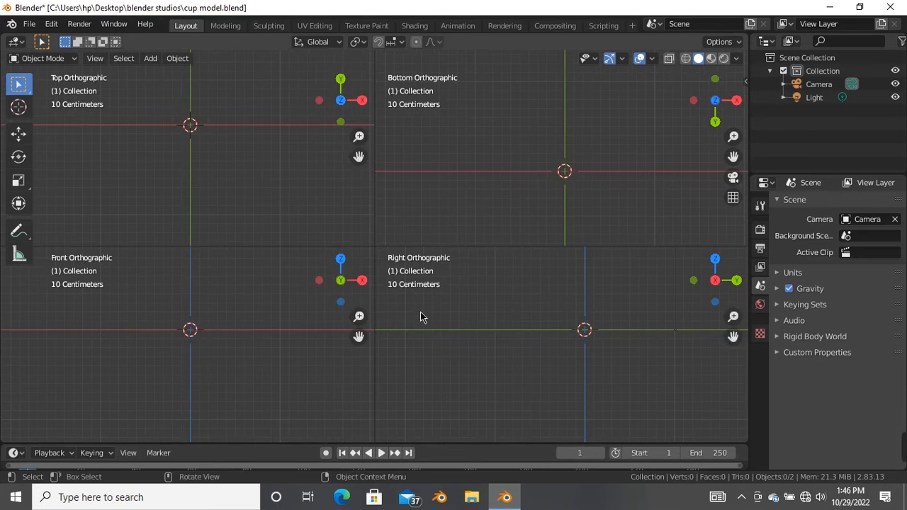
- Examine the quad view's top, front, right and perspective panes, orbiting the scene in the perspective pane
scroll(237, 185, down, 3)
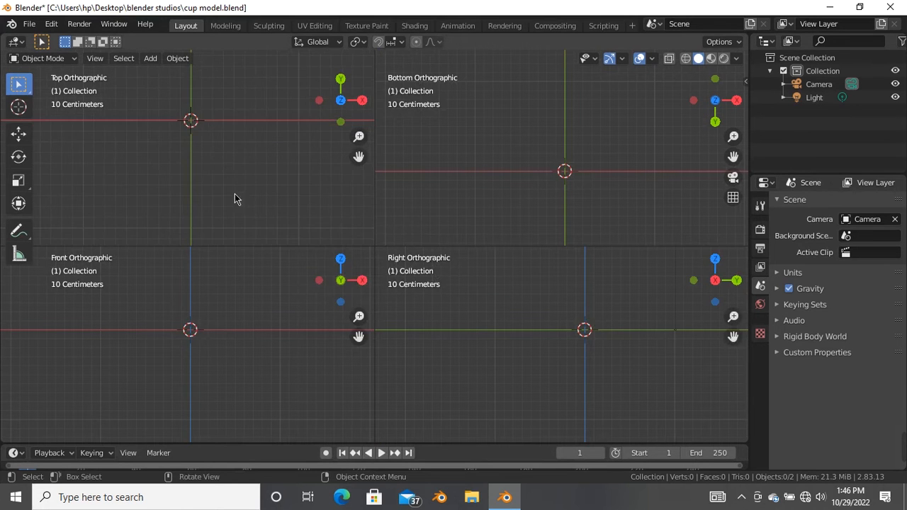
scroll(531, 172, down, 1)
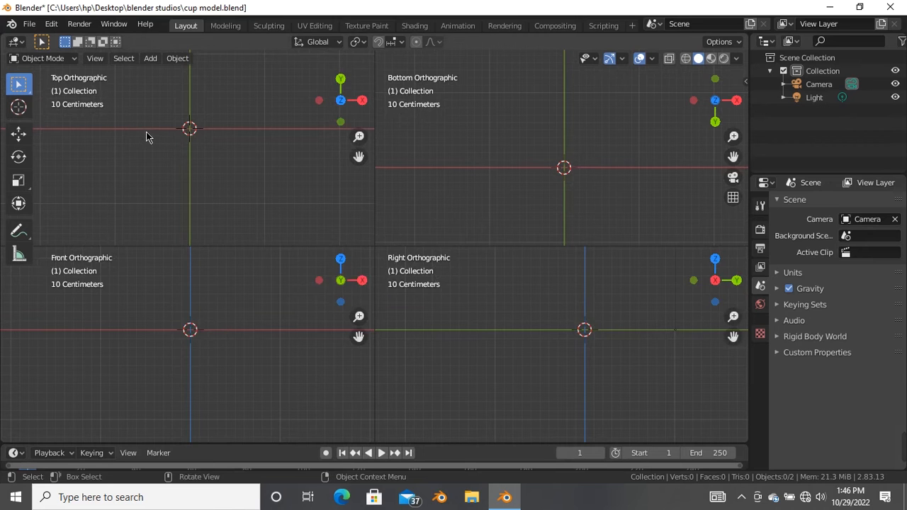
scroll(153, 124, up, 2)
scroll(156, 123, down, 2)
middle_drag(454, 133, 509, 143)
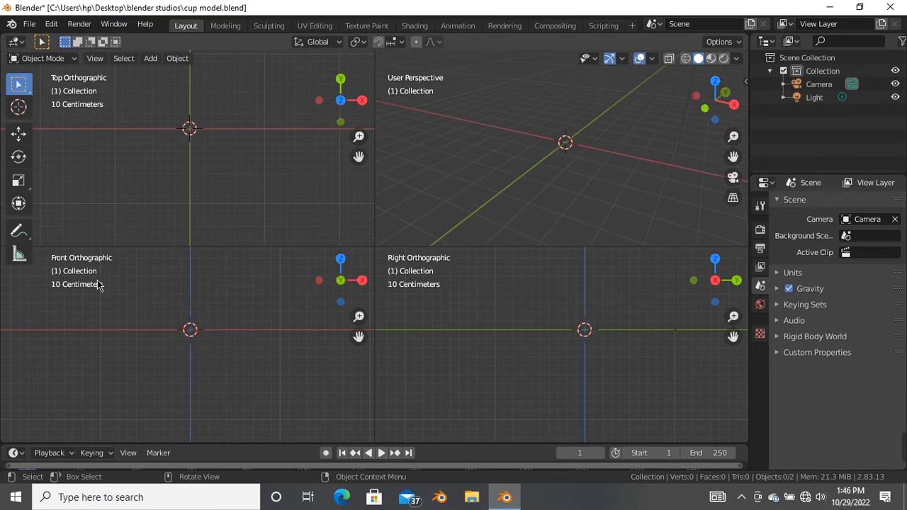
drag(128, 272, 241, 369)
drag(507, 300, 606, 395)
middle_drag(496, 145, 543, 142)
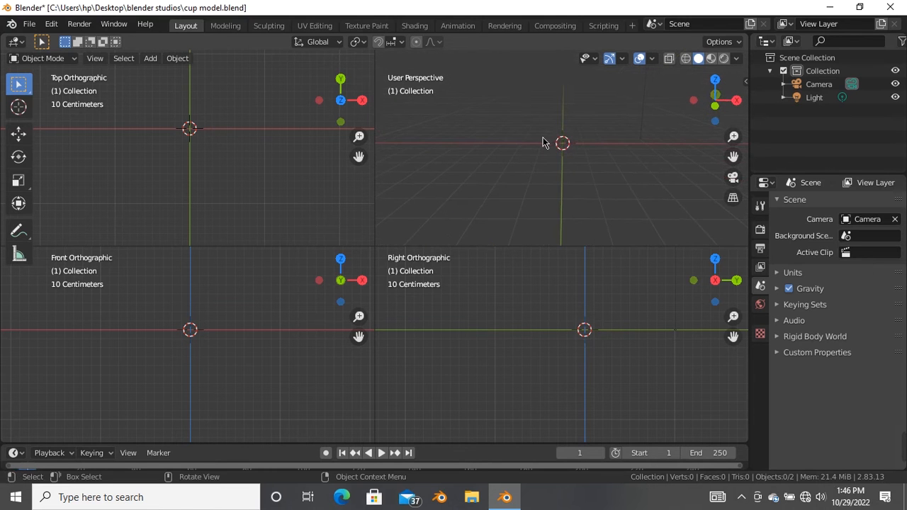
- Return from quad view to a single perspective view and orbit to see the grid at an angle
key(ctrl)
key(ctrl+alt+q)
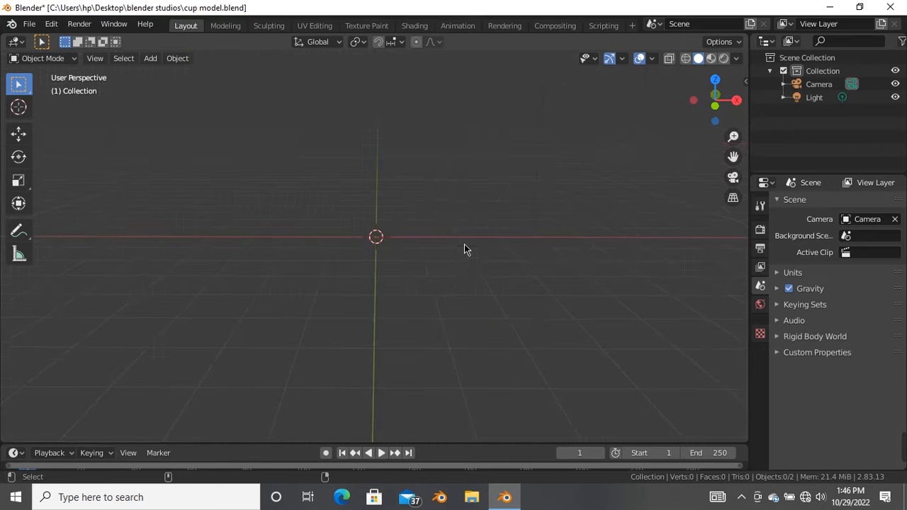
middle_drag(321, 247, 302, 259)
middle_drag(251, 190, 251, 199)
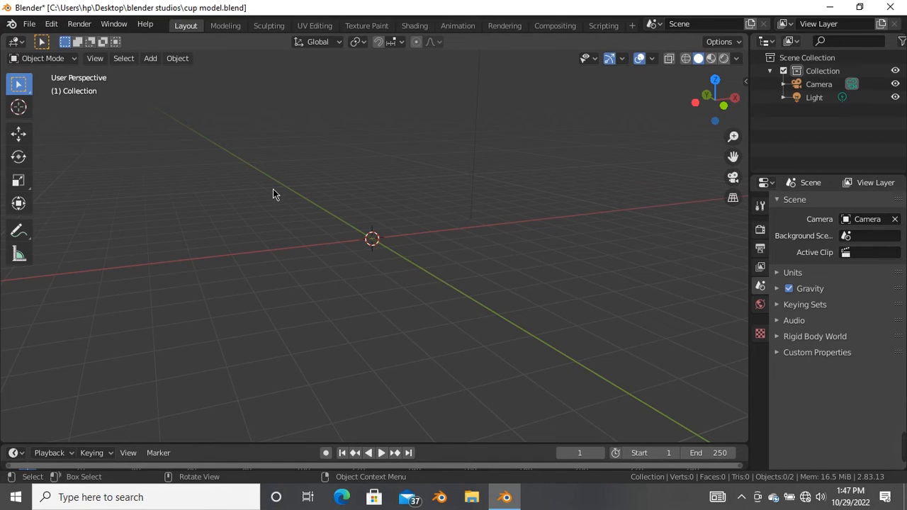
- Add a cube mesh at the 3D cursor, and delete it
click(150, 60)
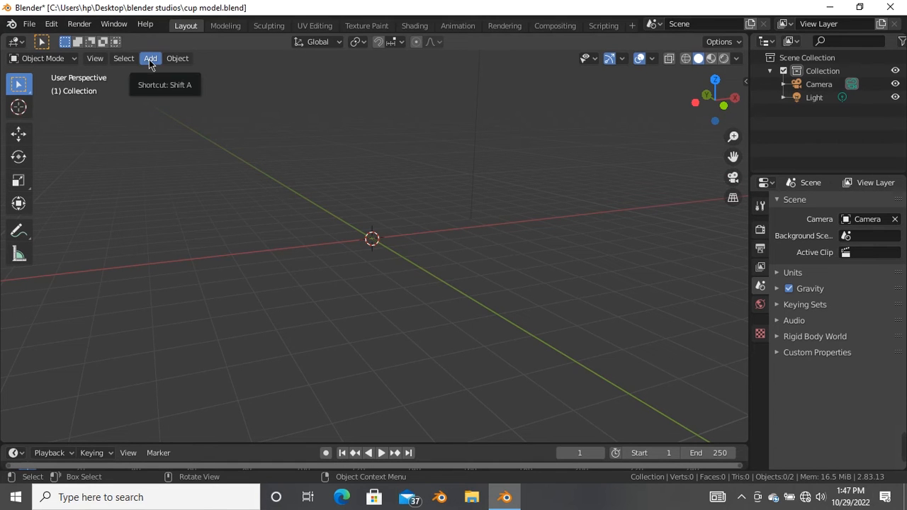
click(149, 60)
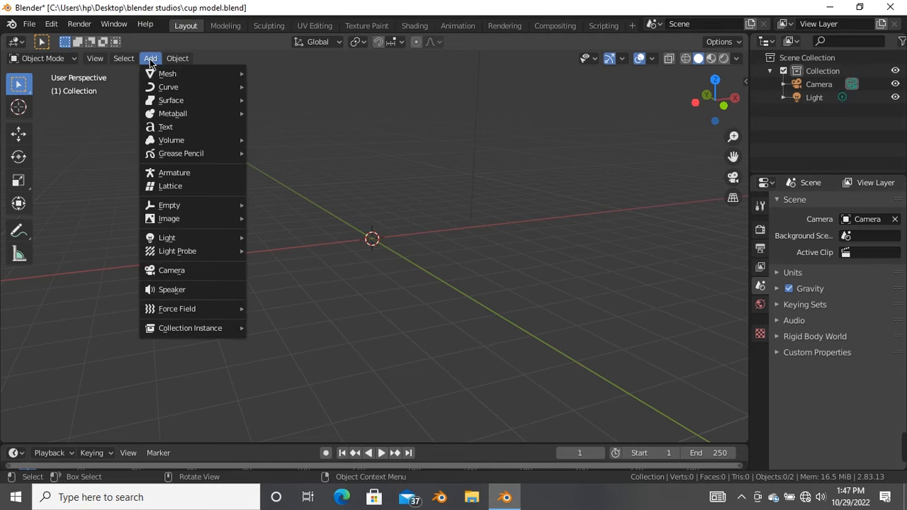
mouse_move(166, 74)
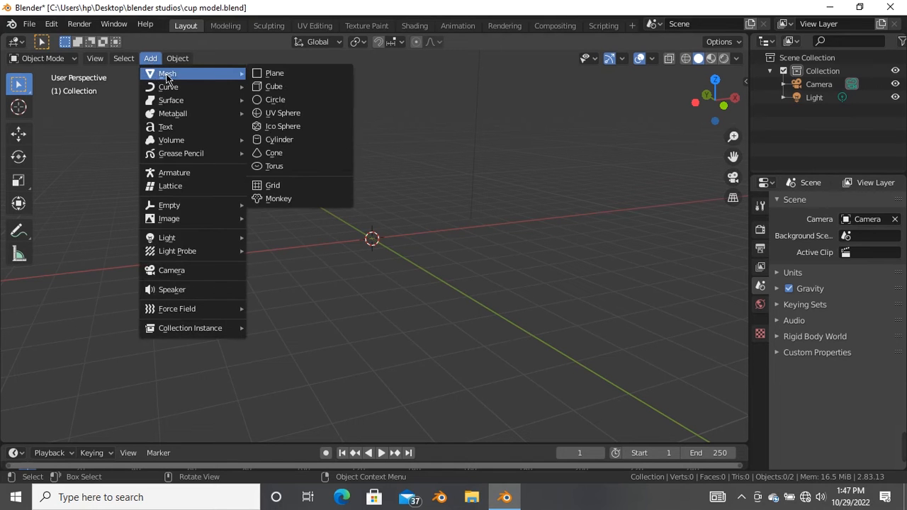
click(282, 88)
scroll(374, 243, up, 3)
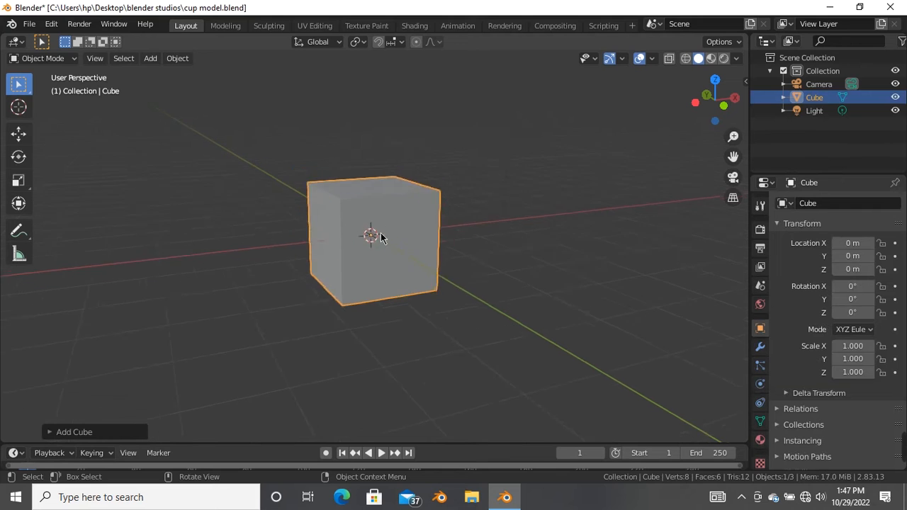
scroll(376, 220, down, 3)
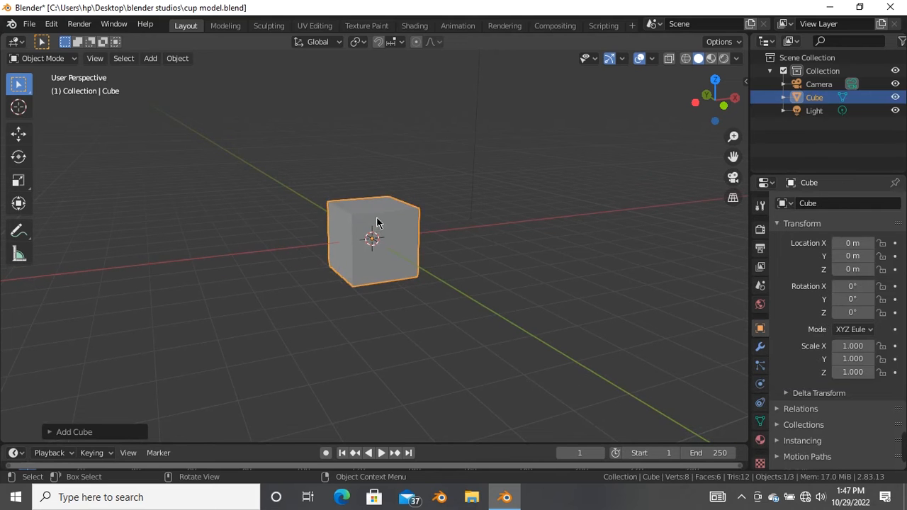
key(Delete)
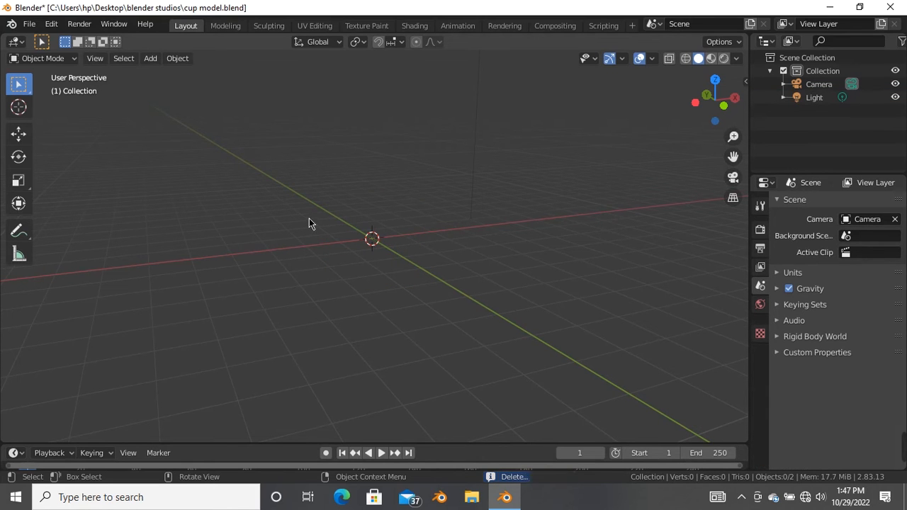
- Add a cylinder mesh at the 3D cursor on the world origin
key(shift+a)
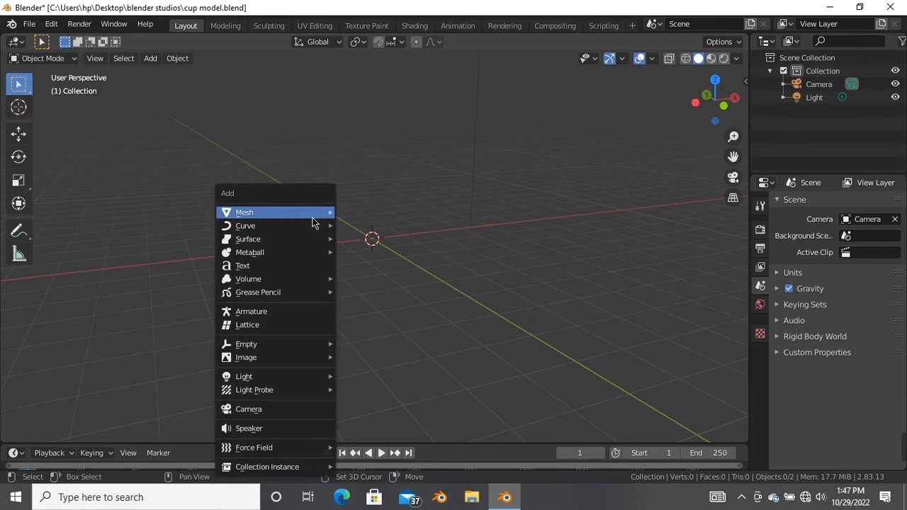
mouse_move(312, 223)
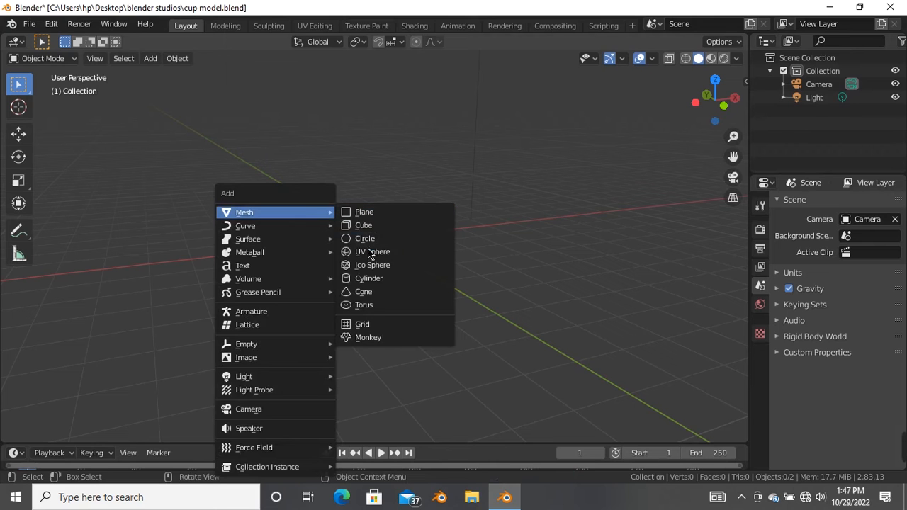
click(369, 278)
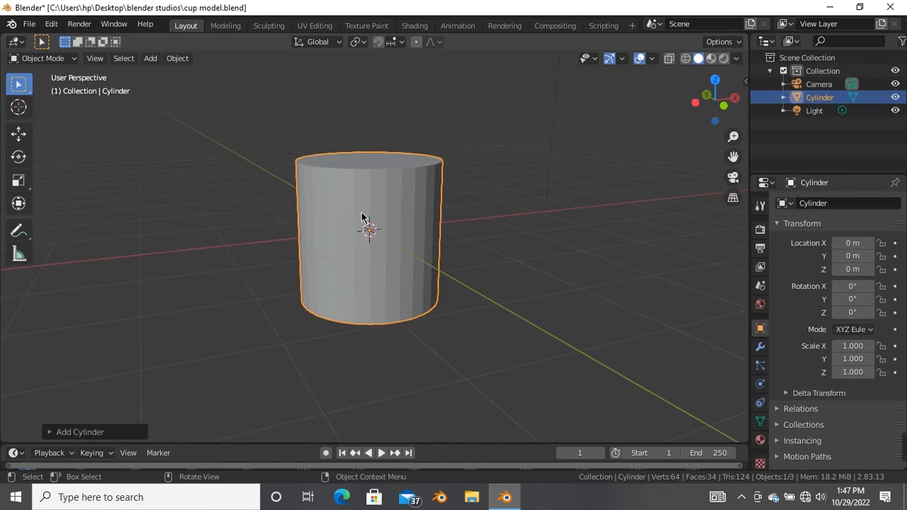
scroll(367, 201, up, 3)
scroll(367, 200, down, 1)
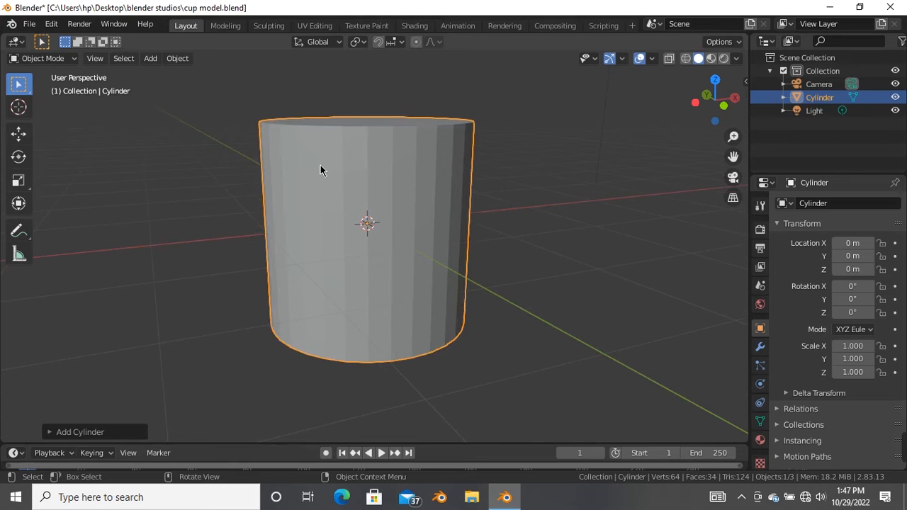
- Turn on the Wireframe overlay for the viewport and keep the cylinder selected
click(652, 61)
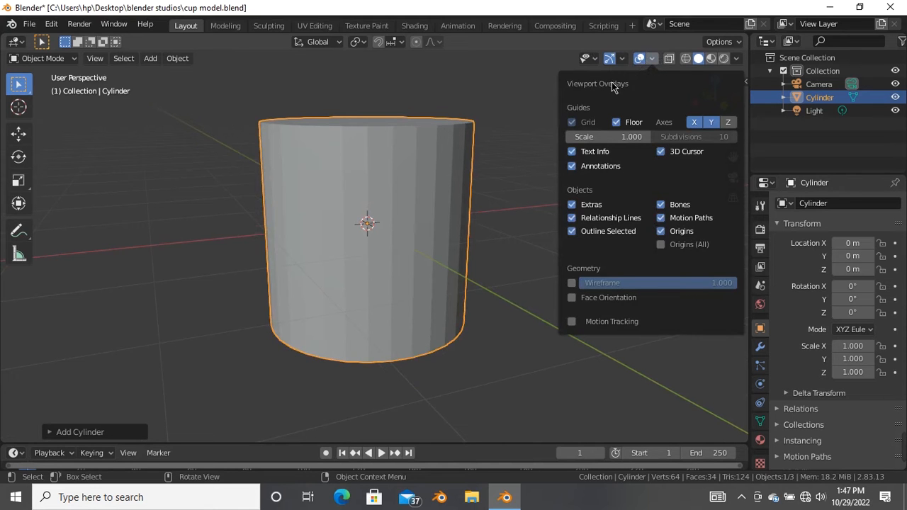
click(572, 284)
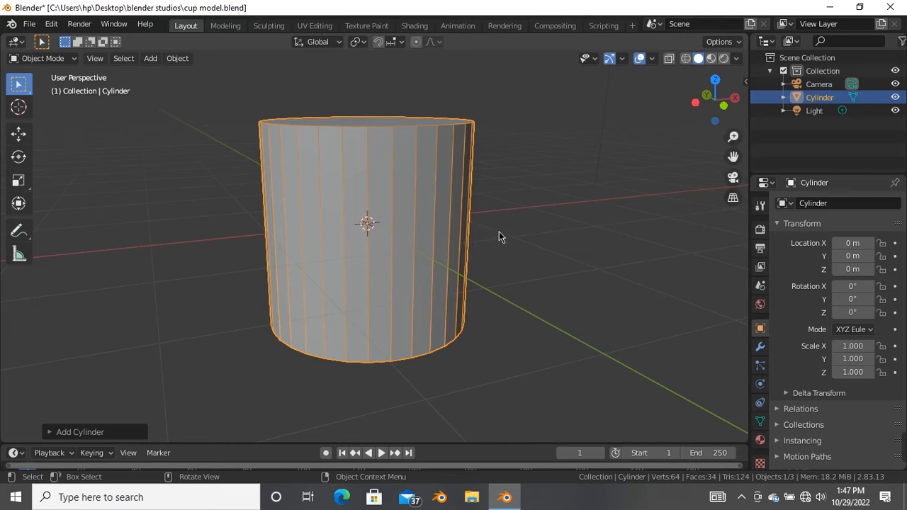
click(506, 234)
middle_drag(404, 209, 370, 237)
click(366, 237)
scroll(366, 236, up, 2)
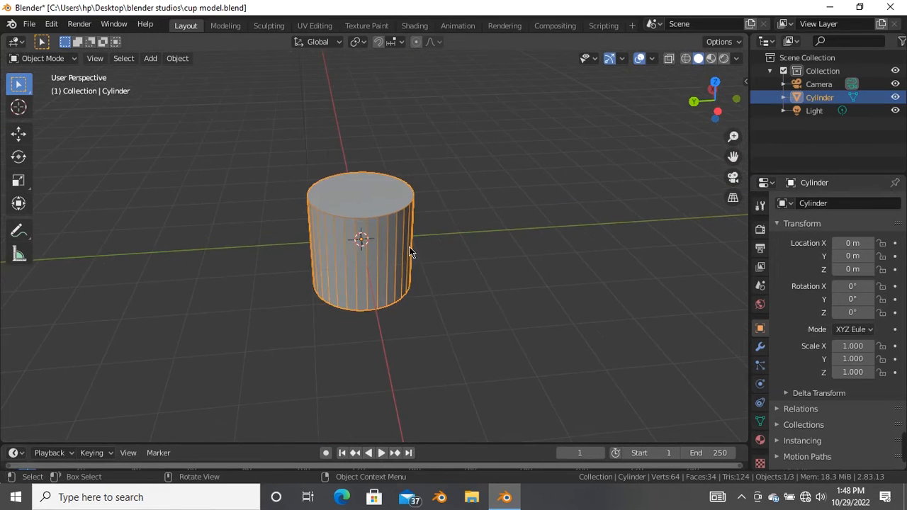
- Scale the cylinder down uniformly to about 0.351 on all axes
key(s)
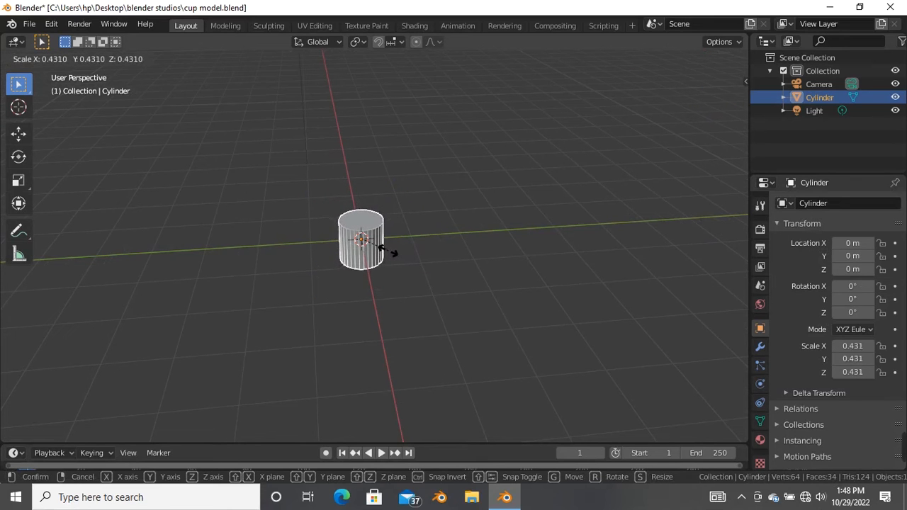
click(374, 248)
scroll(340, 253, up, 3)
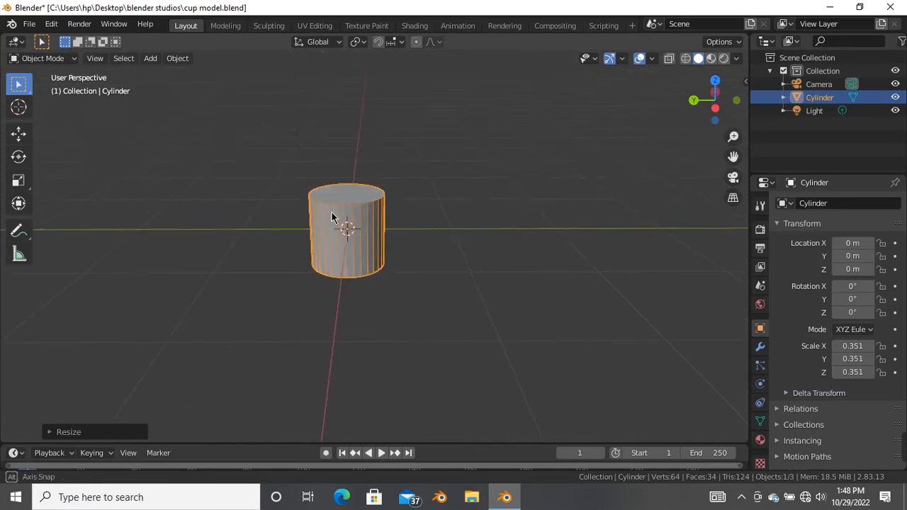
middle_drag(341, 207, 339, 220)
scroll(337, 210, up, 4)
scroll(338, 210, down, 2)
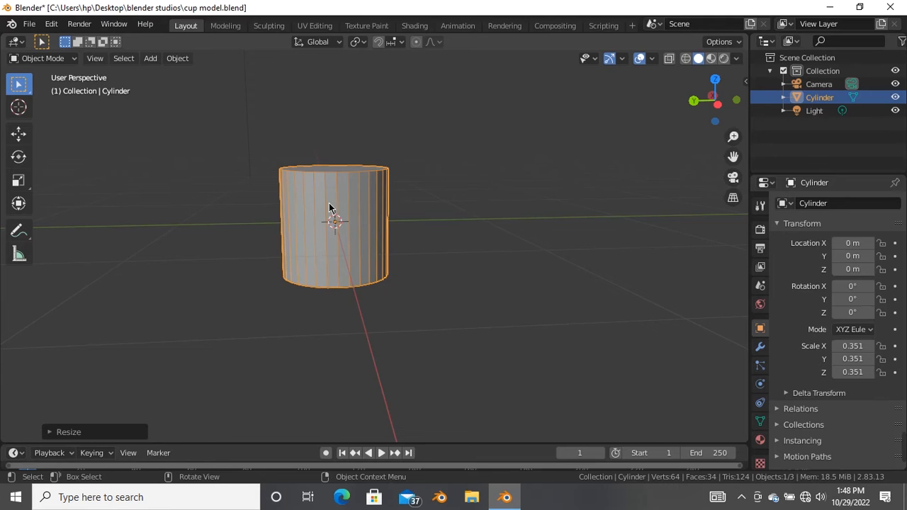
- View the cylinder from the front in orthographic projection, then deselect and reselect it
key(KP_1)
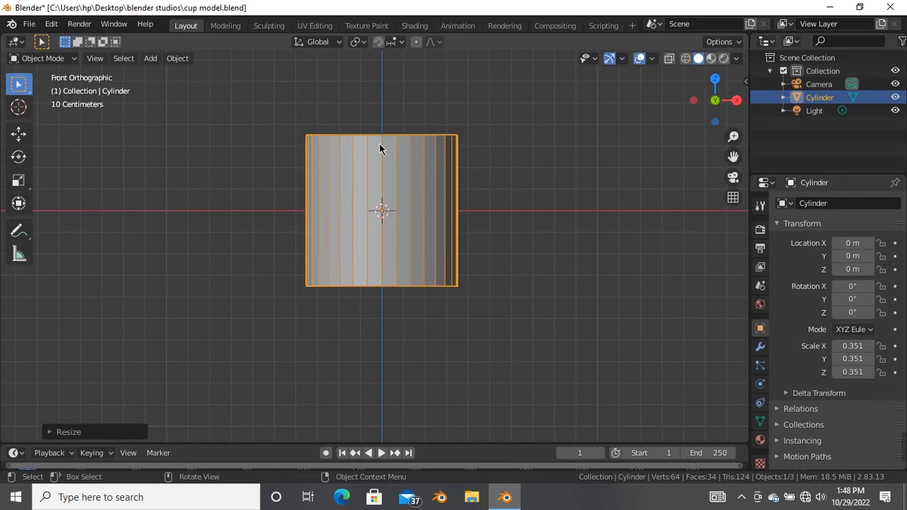
shift+middle_drag(380, 148, 379, 239)
scroll(403, 262, up, 1)
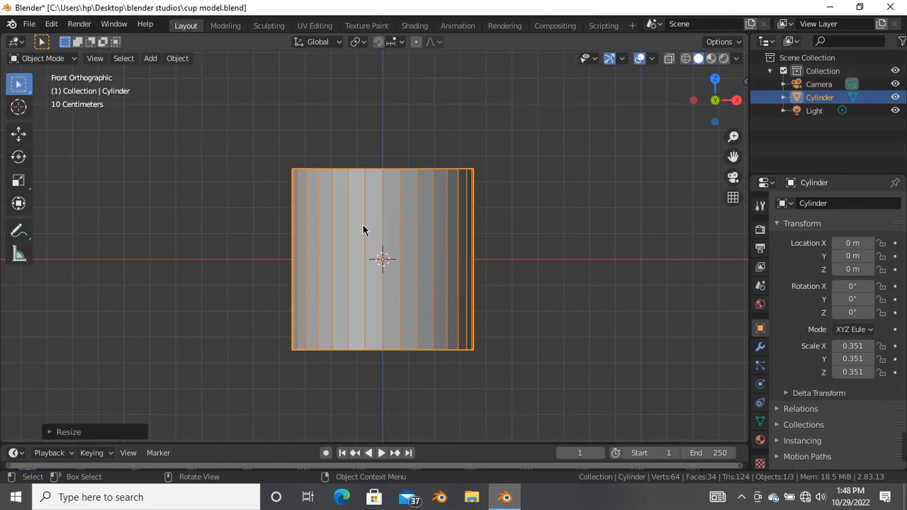
click(443, 134)
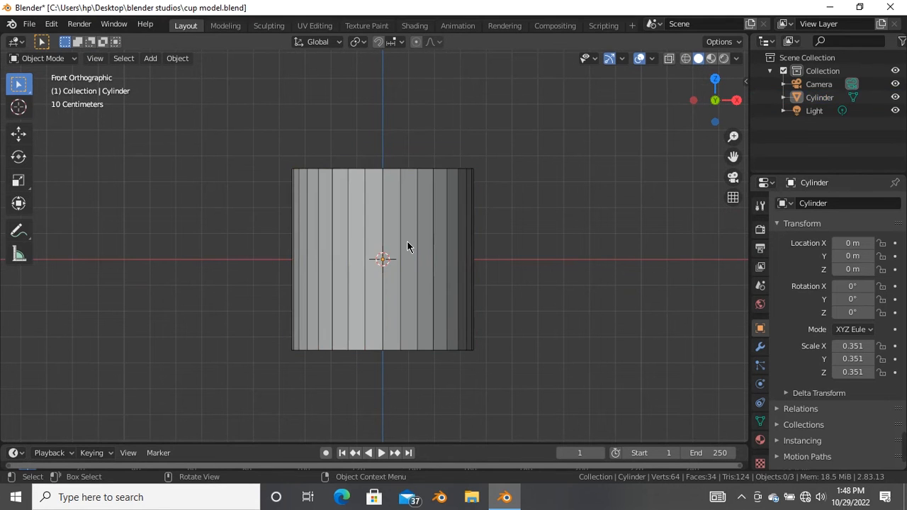
click(407, 243)
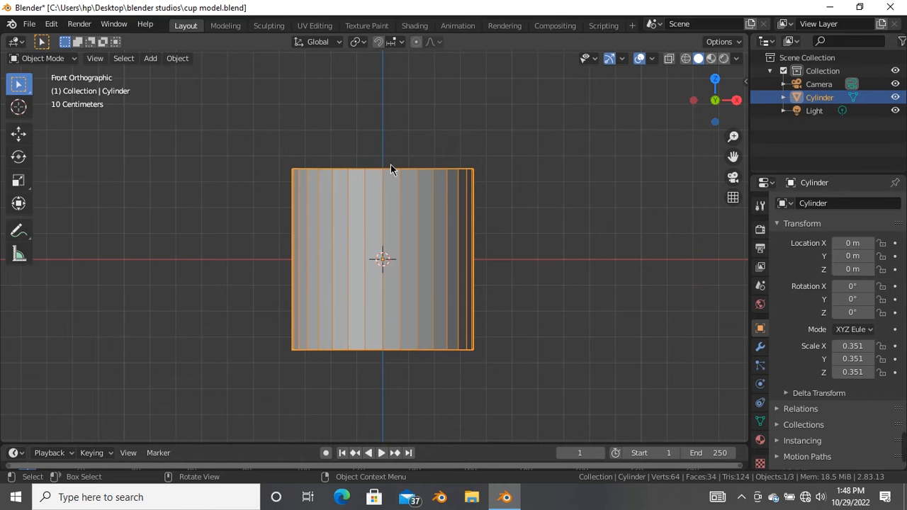
- Switch the cylinder to Edit Mode and inspect its vertices up close
click(76, 59)
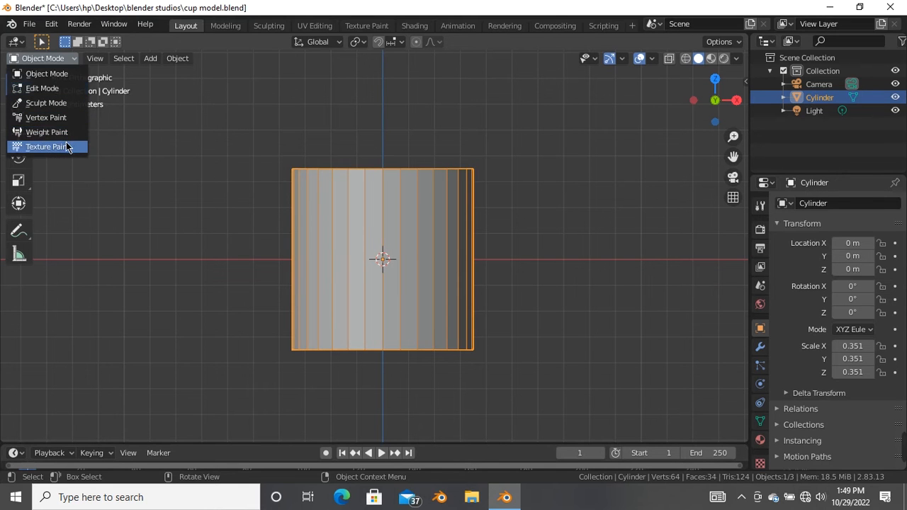
click(57, 89)
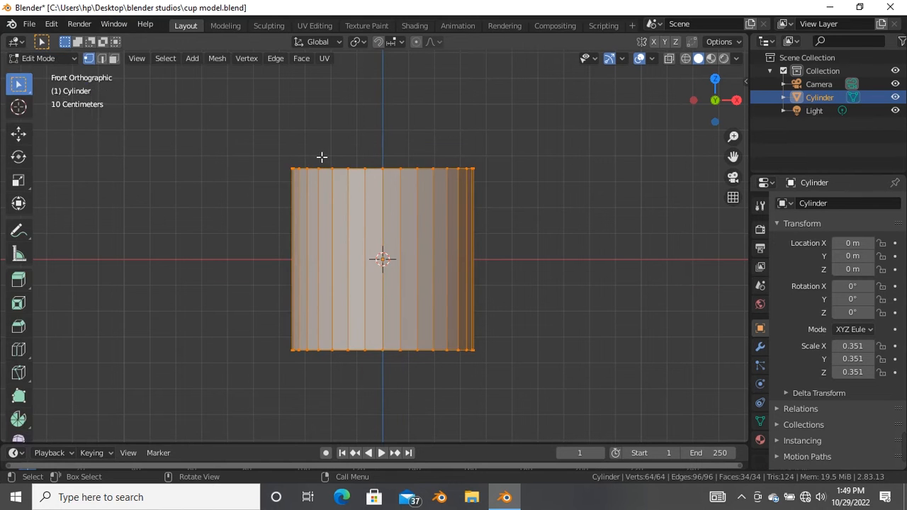
scroll(377, 154, up, 1)
scroll(377, 154, up, 2)
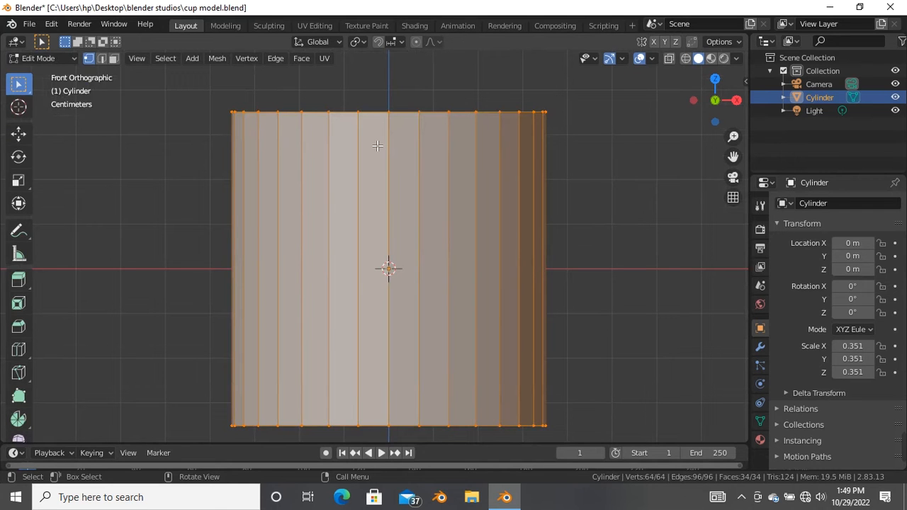
scroll(378, 146, down, 2)
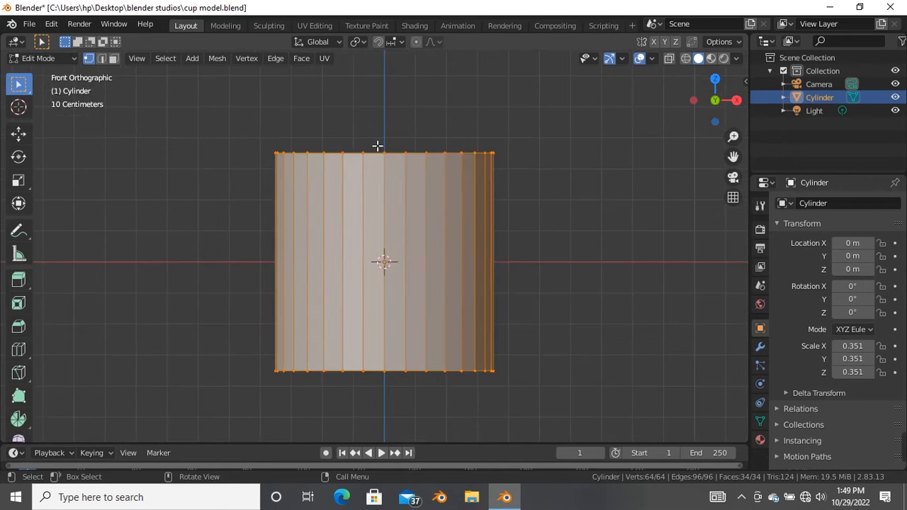
scroll(373, 132, up, 2)
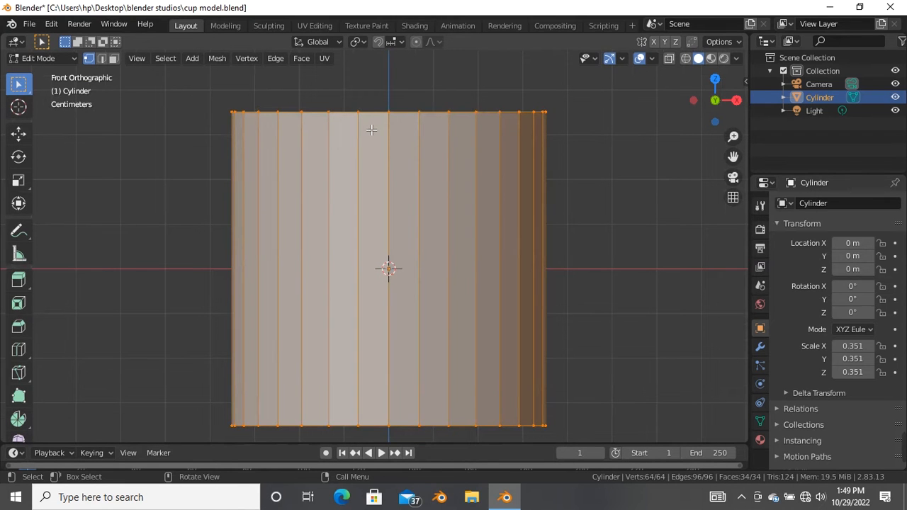
- Return the cylinder to Object Mode and view it in perspective from above
key(Tab)
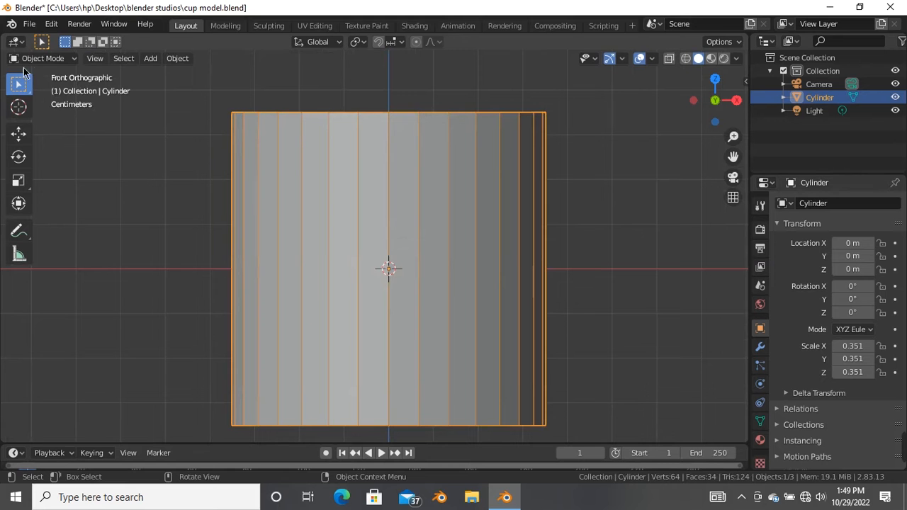
scroll(335, 136, down, 3)
scroll(379, 204, up, 3)
scroll(379, 203, down, 4)
middle_drag(357, 192, 372, 203)
scroll(372, 203, up, 2)
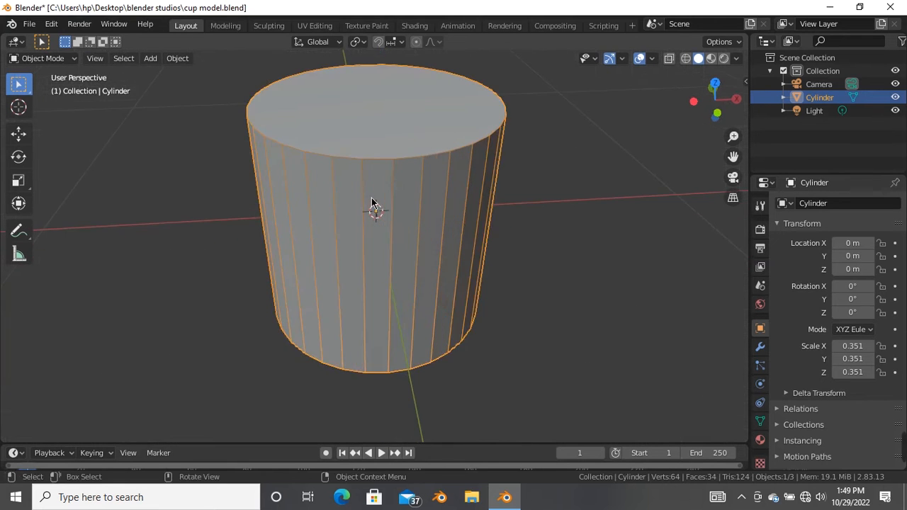
- Compare the cylinder in Edit Mode and Object Mode by switching between them, ending in Object Mode
key(Tab)
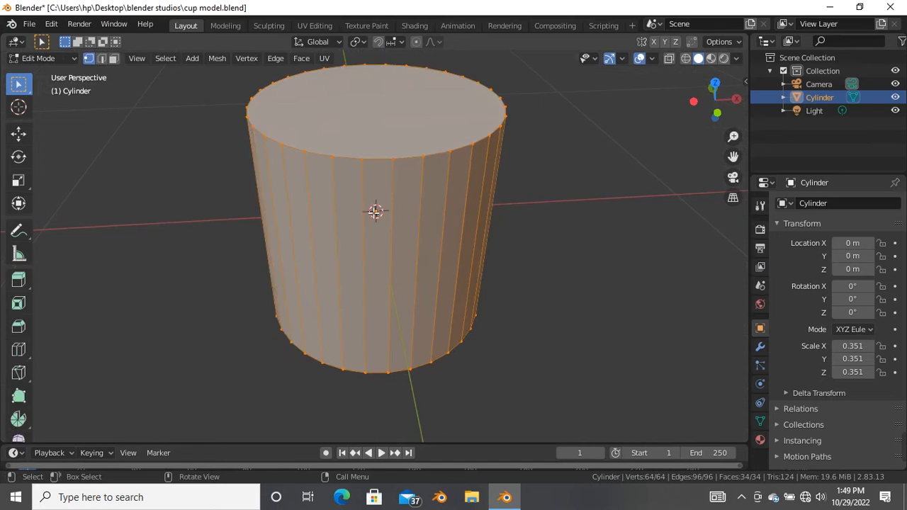
scroll(373, 197, down, 3)
key(Tab)
middle_drag(387, 161, 405, 141)
key(Tab)
scroll(386, 146, up, 4)
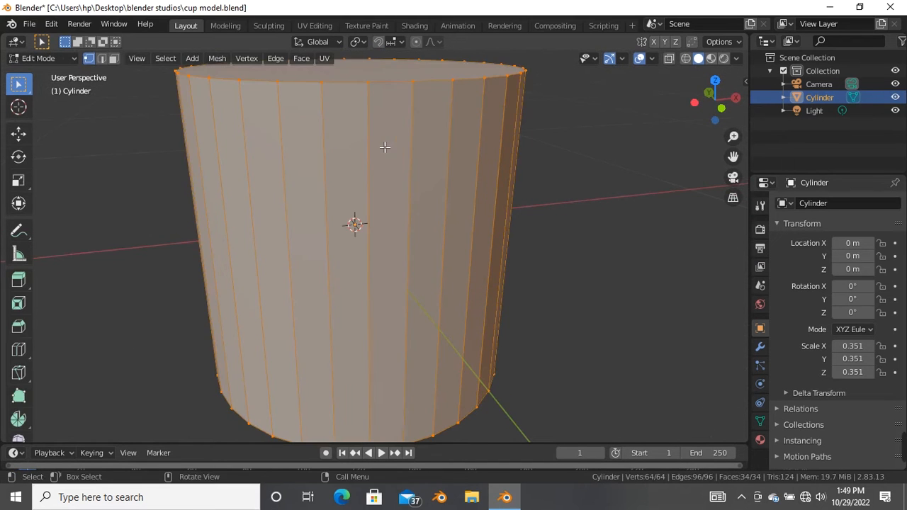
scroll(395, 176, down, 2)
key(Tab)
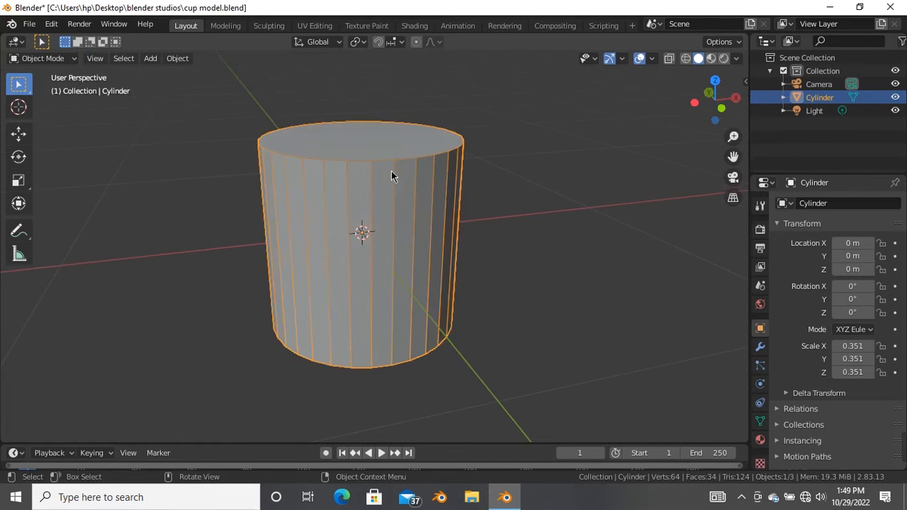
mouse_move(902, 439)
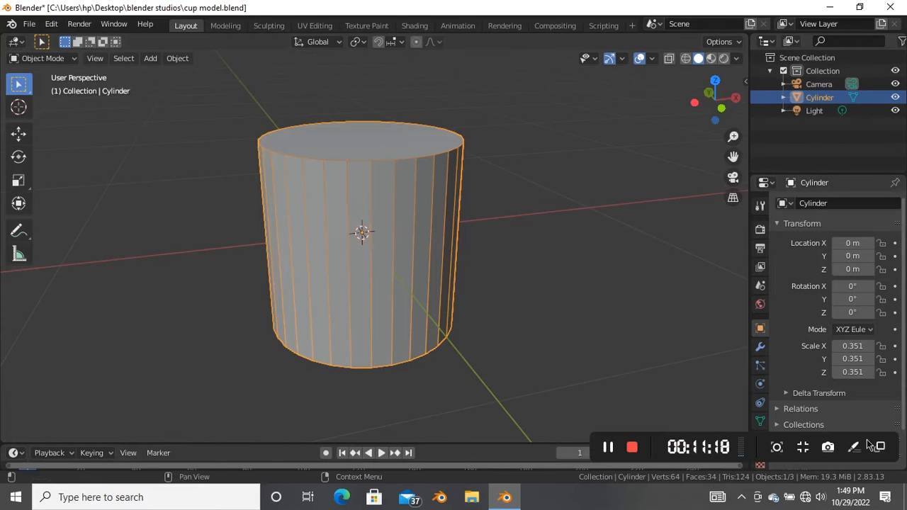
click(610, 453)
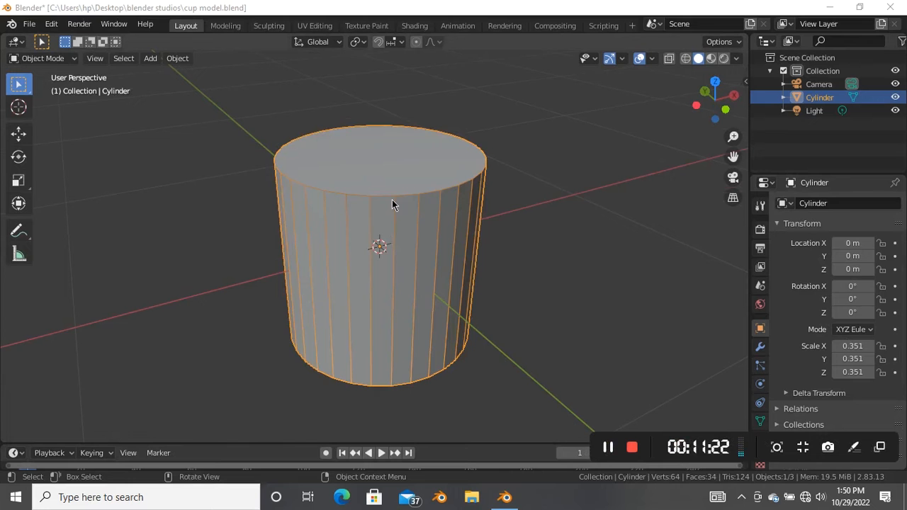
- Switch the cylinder to Edit Mode and view it from the front in orthographic projection
key(Tab)
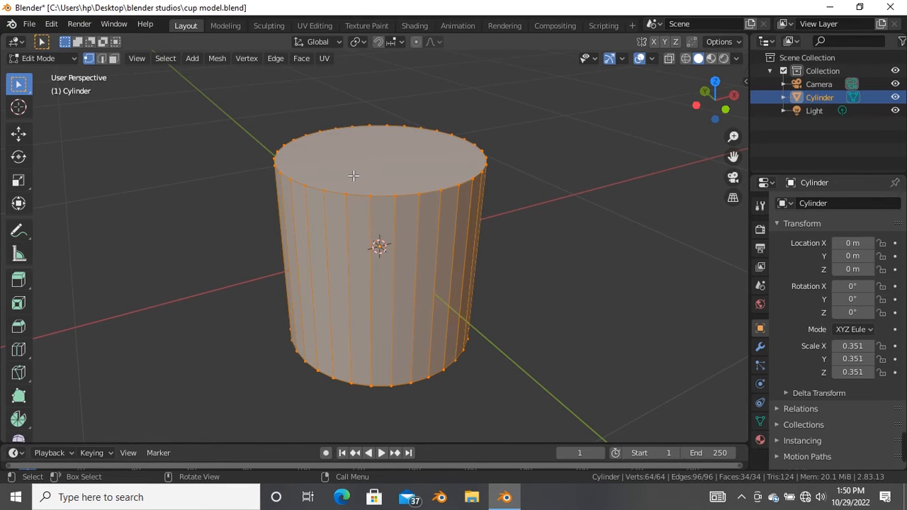
key(KP_1)
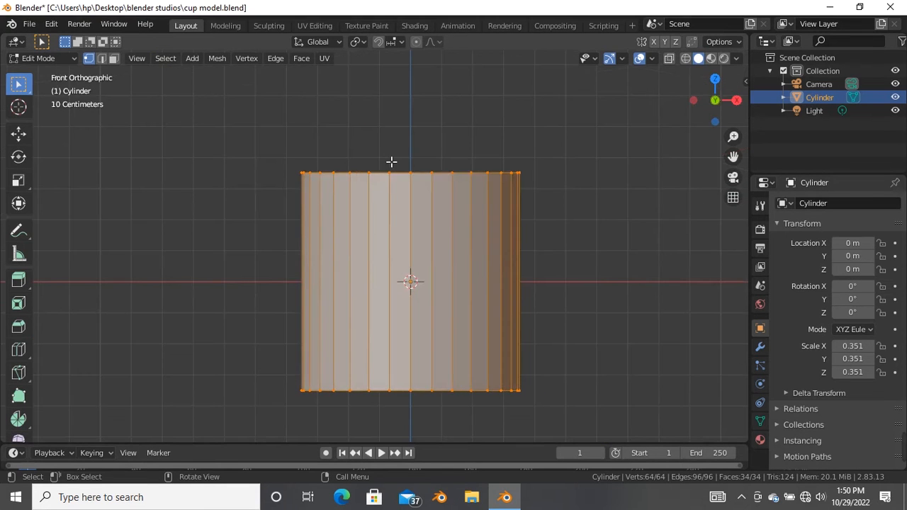
scroll(412, 253, down, 3)
scroll(423, 326, up, 4)
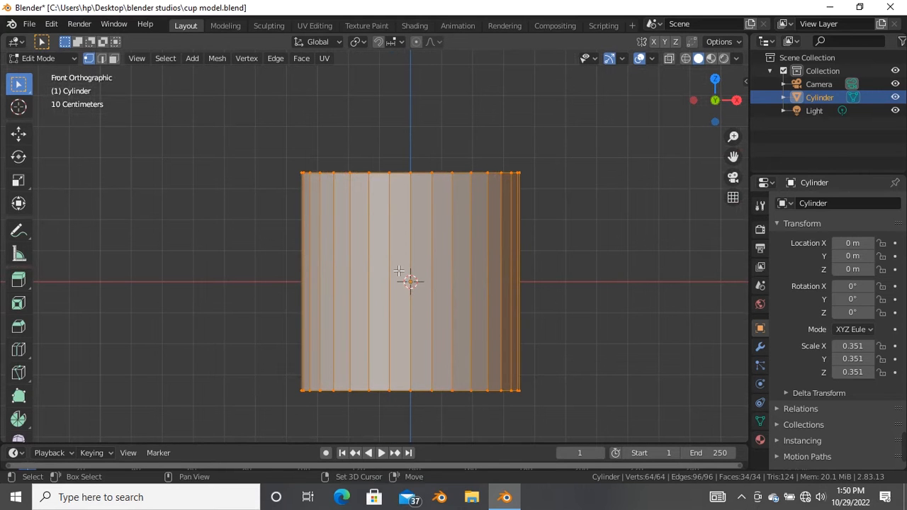
shift+middle_drag(415, 290, 386, 249)
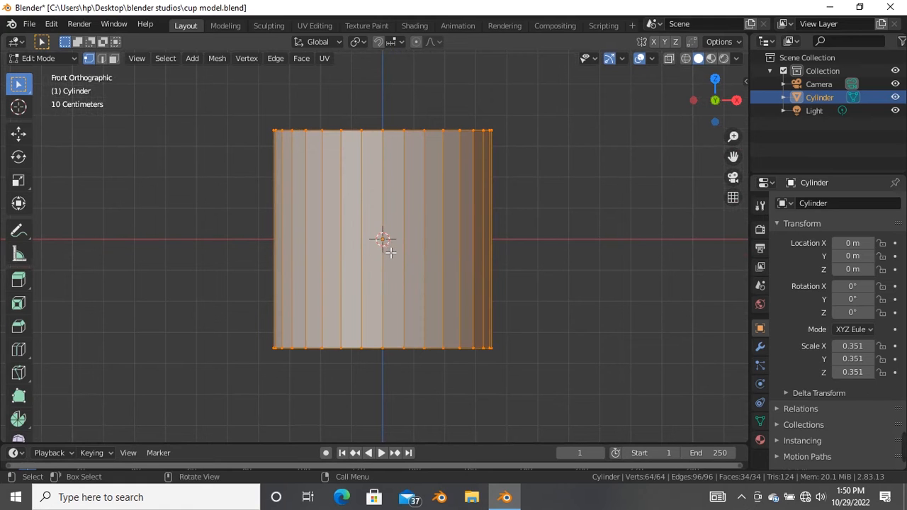
- Turn on X-ray display and deselect the cylinder's entire mesh
key(alt)
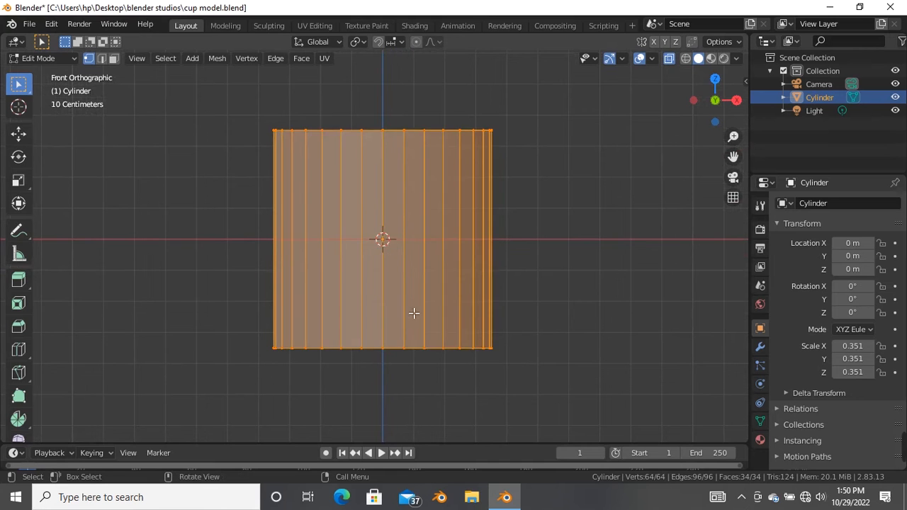
scroll(429, 328, up, 1)
key(alt+a)
scroll(401, 323, down, 1)
scroll(383, 351, up, 2)
shift+middle_drag(400, 353, 409, 298)
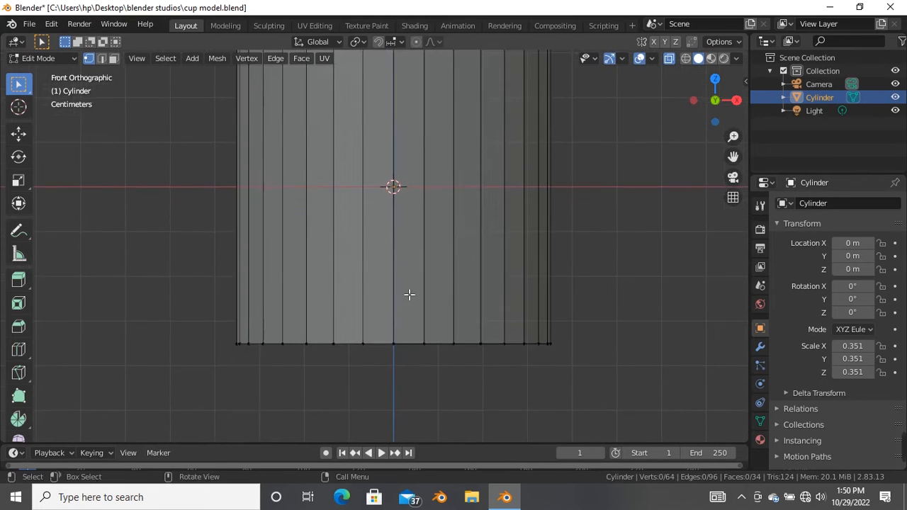
- Select a single vertex on the cylinder's bottom edge, turn X-ray off and view the mesh in perspective from above
scroll(383, 354, up, 2)
scroll(392, 341, down, 3)
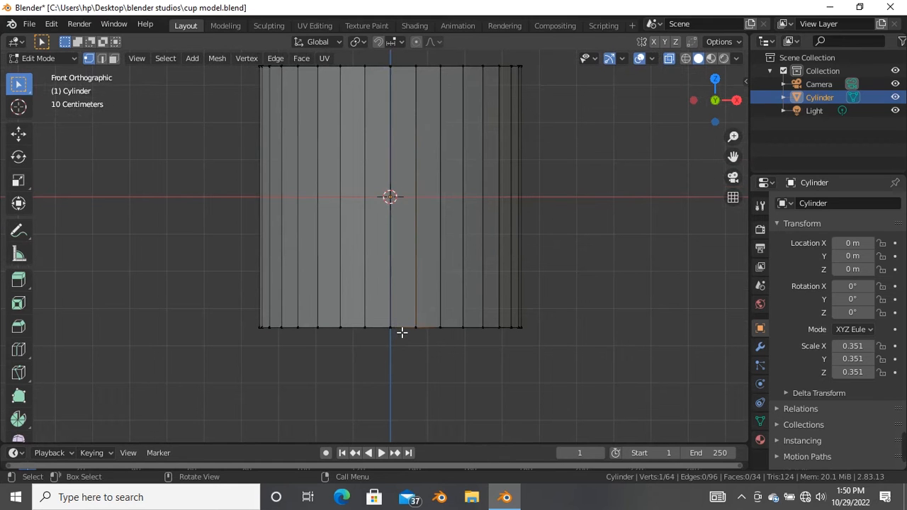
scroll(401, 327, down, 4)
middle_drag(381, 300, 385, 364)
scroll(371, 202, up, 3)
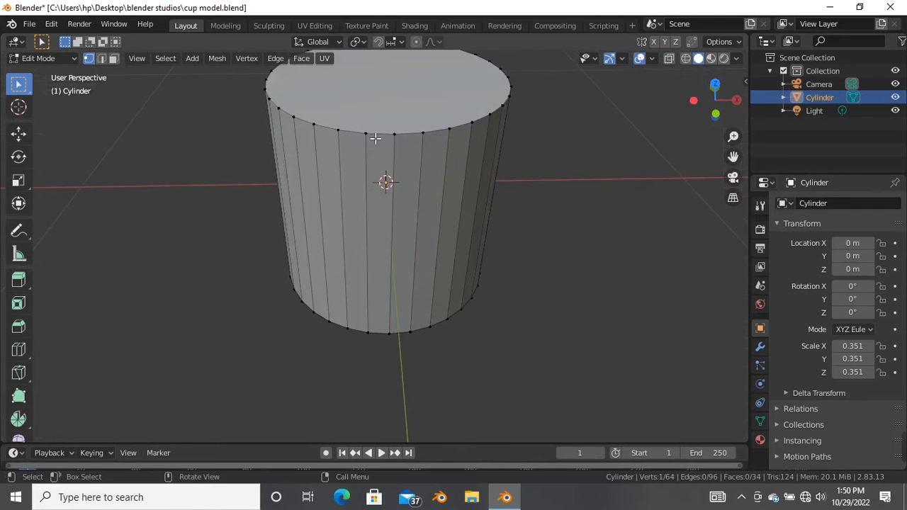
scroll(381, 137, up, 3)
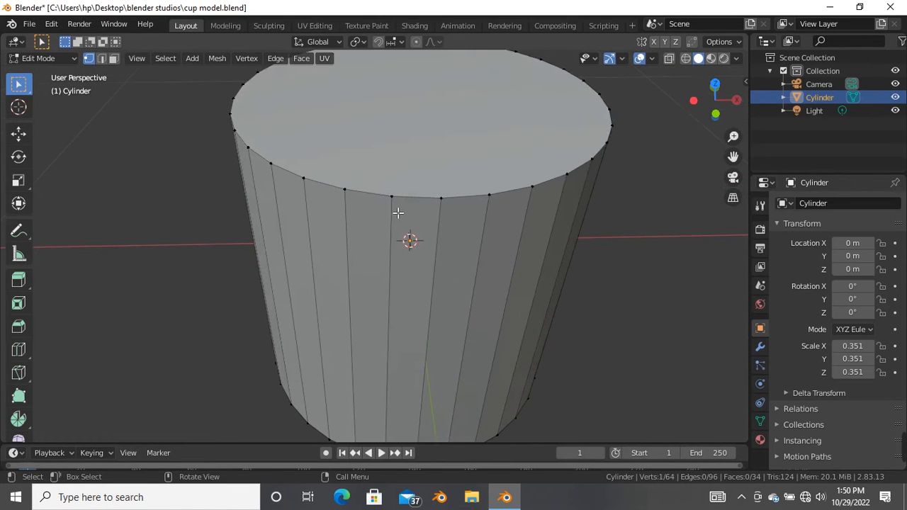
- Activate the Move tool and select four adjacent vertices along the front of the cylinder's top rim
click(404, 201)
click(441, 199)
click(19, 133)
click(392, 197)
click(345, 187)
shift+click(303, 177)
shift+click(391, 196)
click(420, 196)
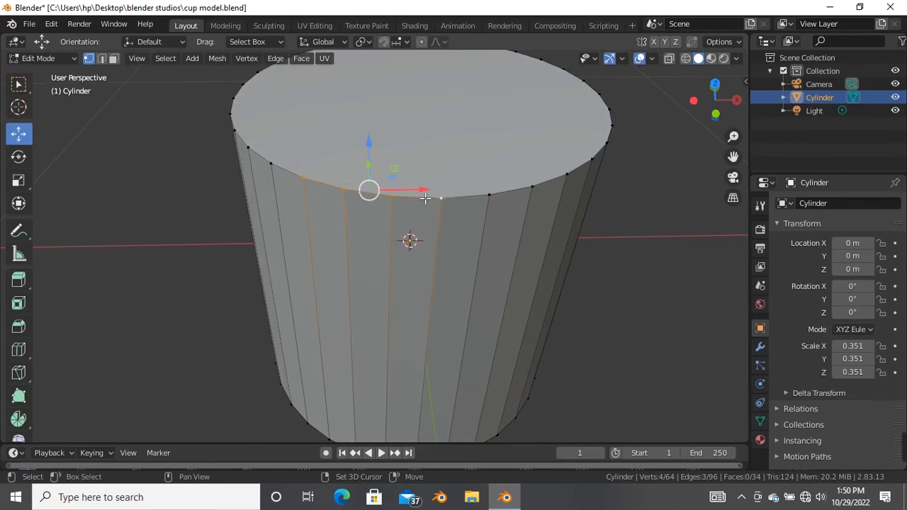
- Select two neighbouring front vertices on the top rim, then reduce the selection to a single one
scroll(432, 199, up, 4)
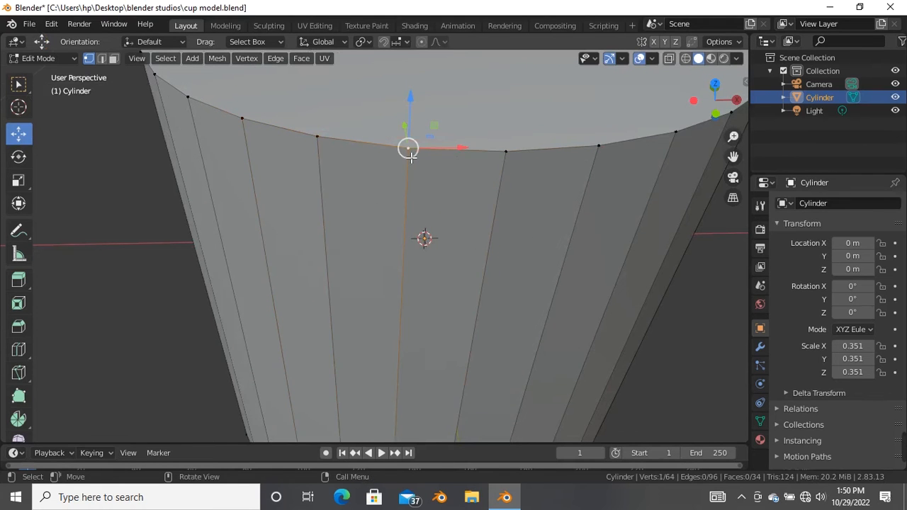
shift+click(506, 154)
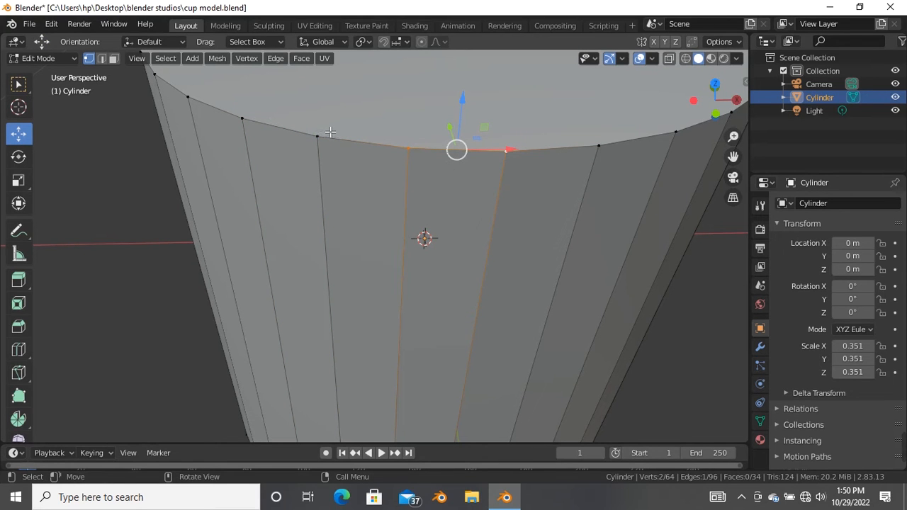
click(408, 149)
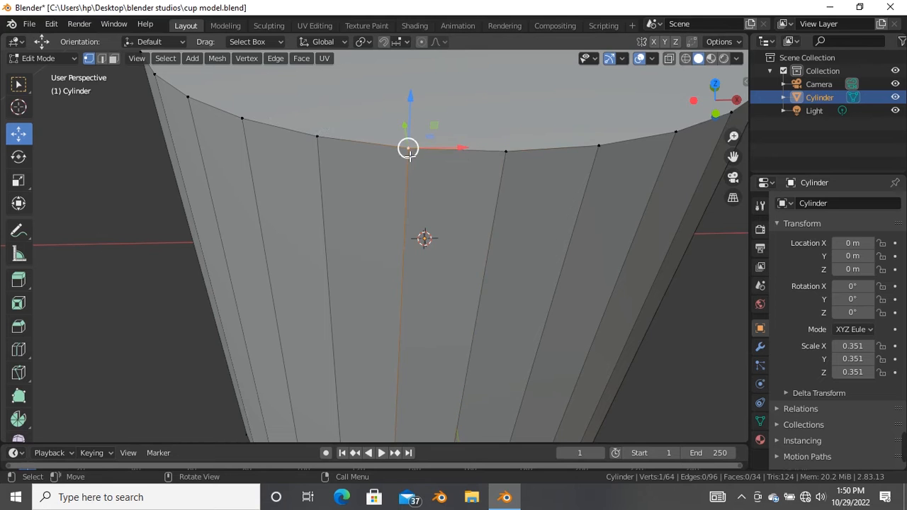
middle_drag(407, 149, 410, 156)
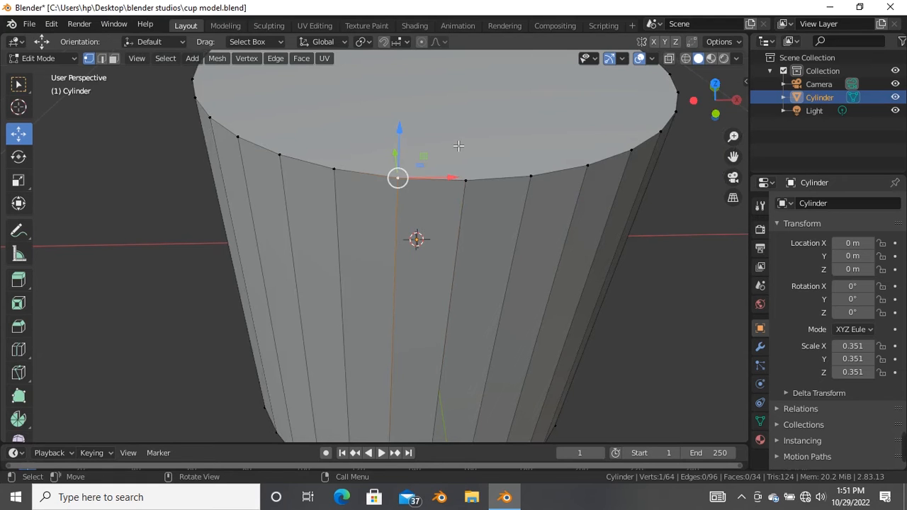
- Switch to edge selection and select one front edge of the cylinder's top rim
key(2)
click(430, 181)
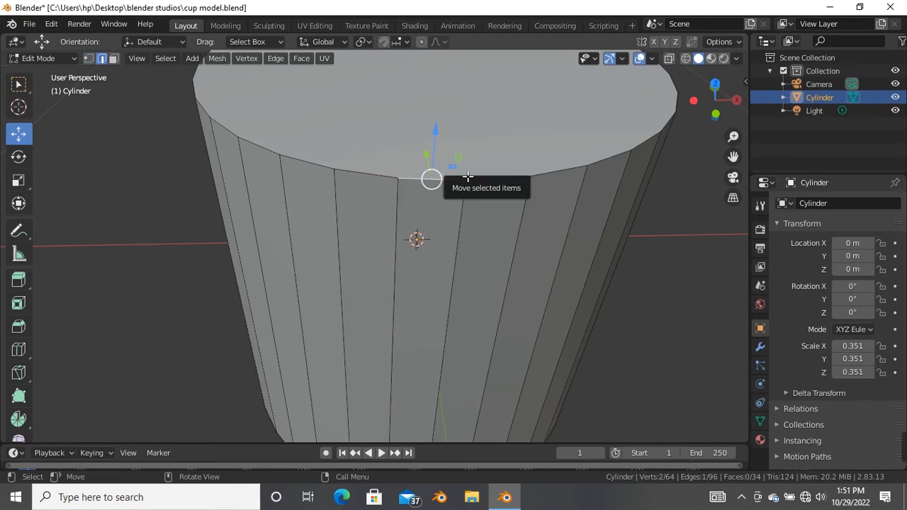
scroll(448, 151, down, 4)
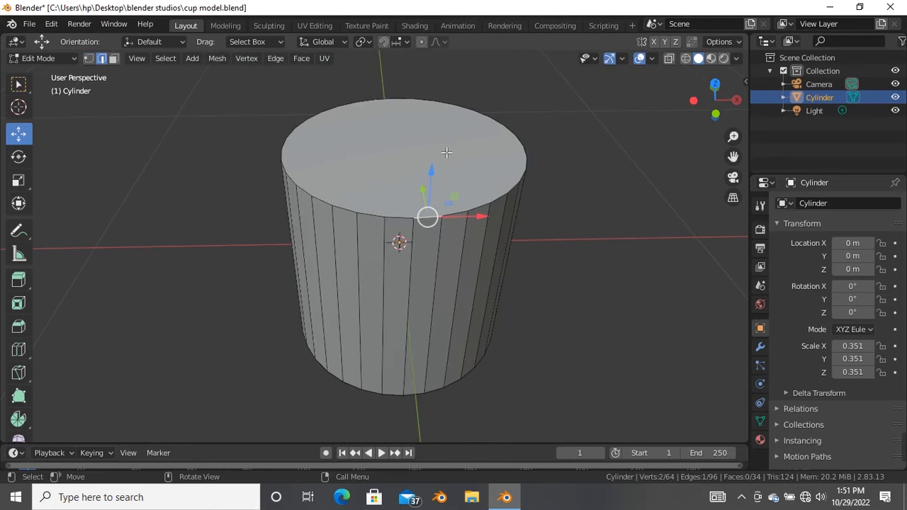
- Switch to face selection and select the cylinder's top face
key(3)
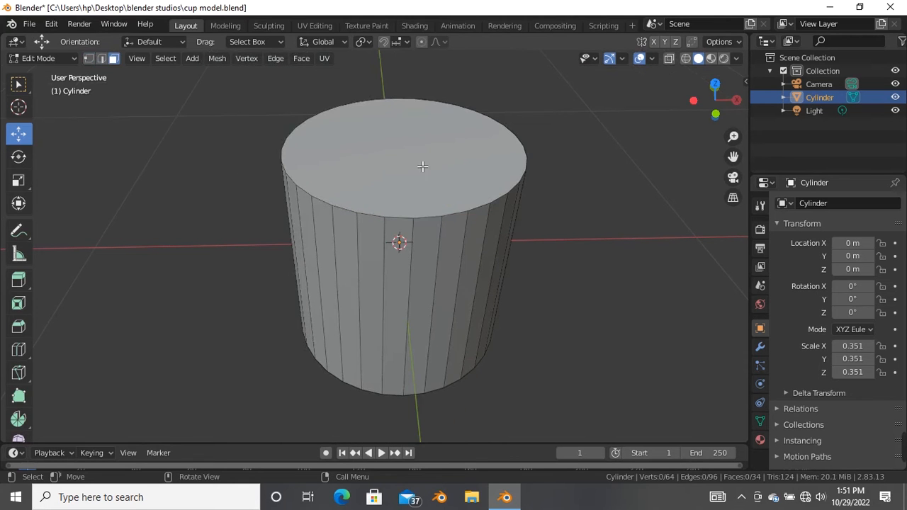
click(424, 163)
scroll(421, 159, up, 2)
scroll(375, 134, up, 1)
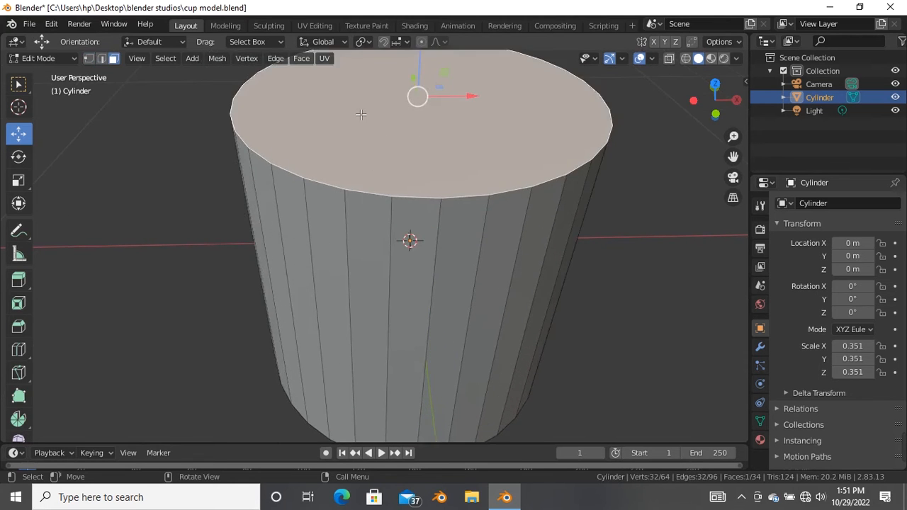
shift+middle_drag(370, 129, 402, 184)
scroll(360, 191, down, 2)
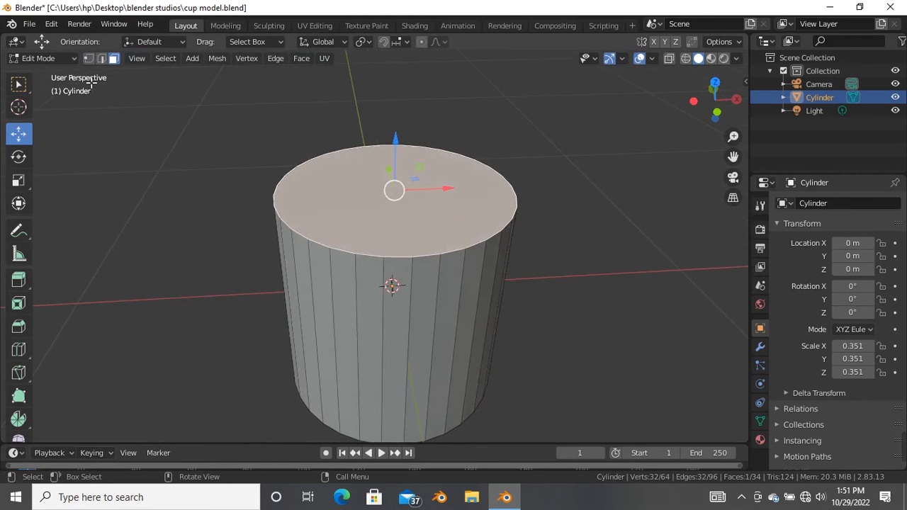
- Switch to vertex selection and select individual front vertices of the top rim one after another
click(88, 59)
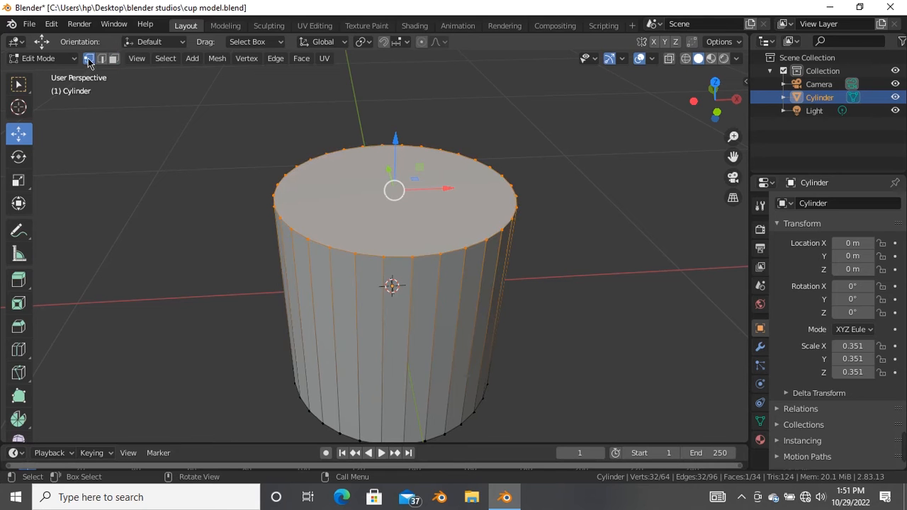
click(314, 244)
click(334, 253)
click(362, 258)
click(404, 266)
click(436, 257)
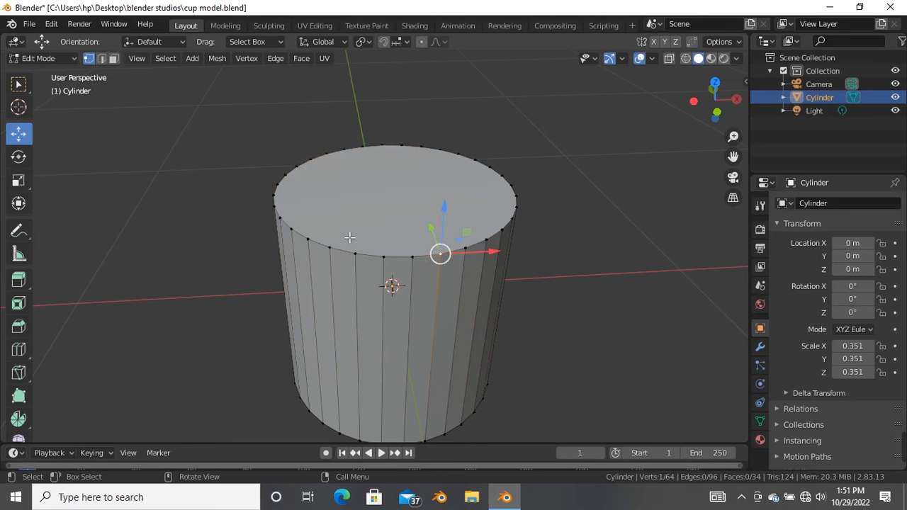
- Extend the vertex selection to six adjacent vertices along the front of the top rim
scroll(349, 238, up, 3)
shift+click(352, 259)
shift+click(393, 274)
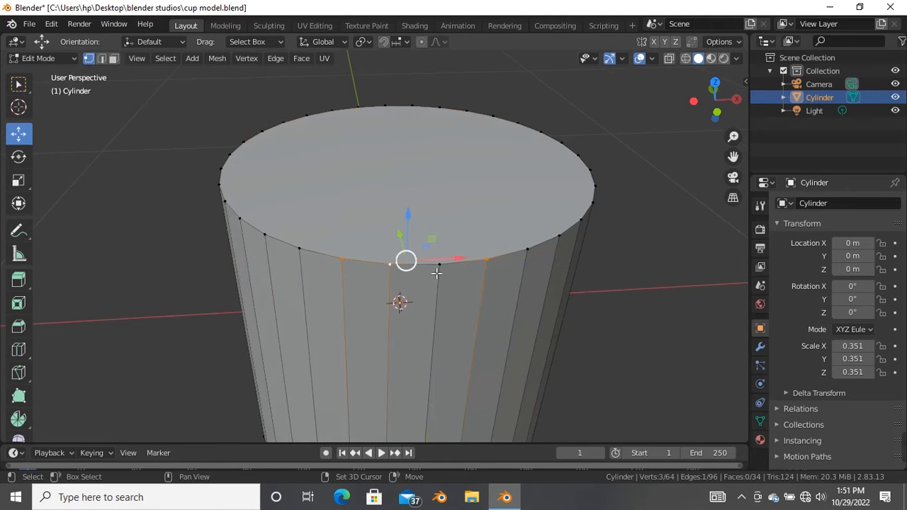
shift+click(443, 266)
shift+click(509, 262)
shift+click(524, 252)
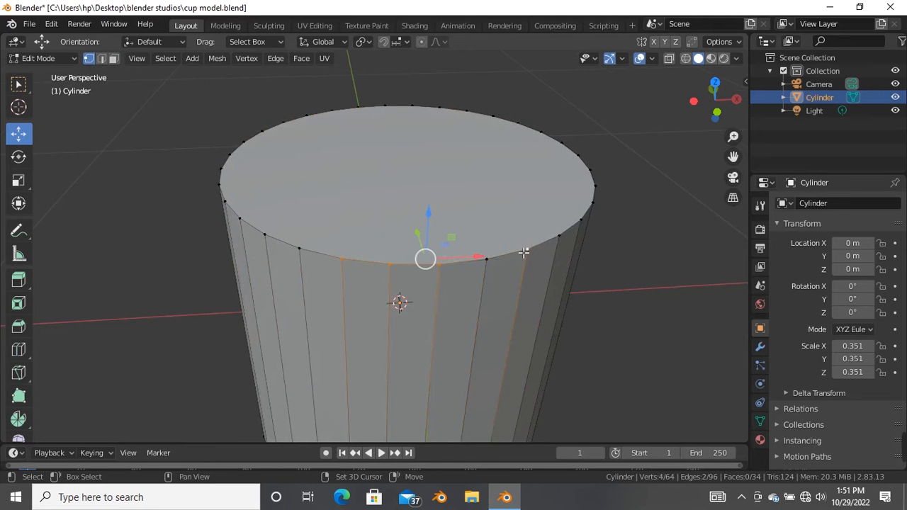
shift+click(486, 259)
shift+click(299, 248)
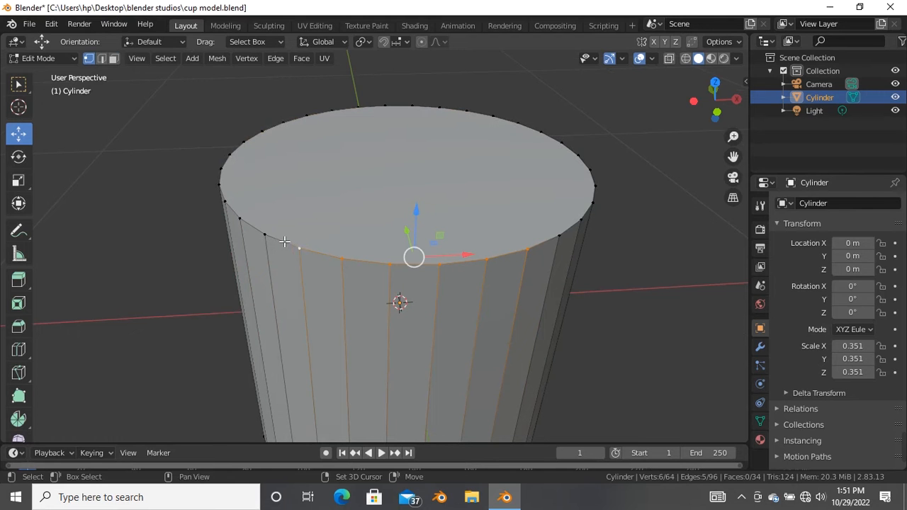
- Switch to edge selection and select six adjacent vertical edges on the cylinder's side
middle_drag(275, 232, 373, 196)
scroll(373, 197, up, 1)
scroll(365, 202, down, 3)
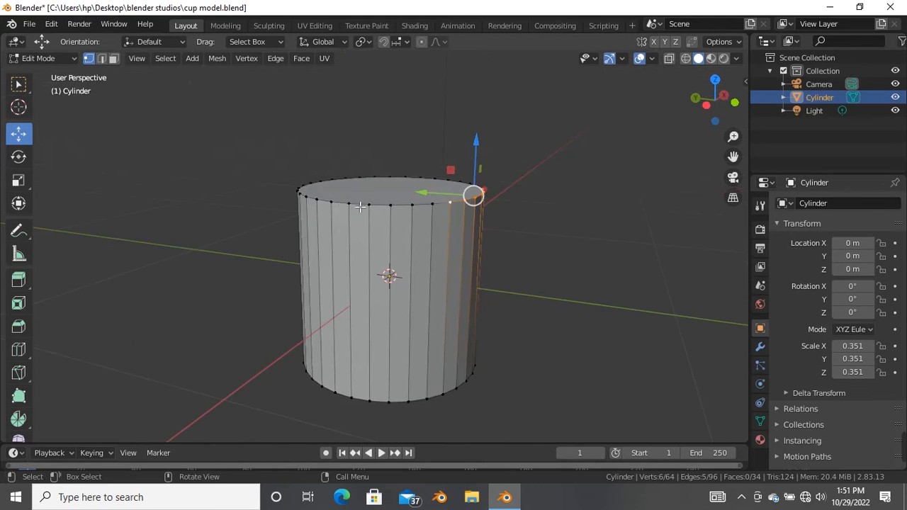
click(101, 58)
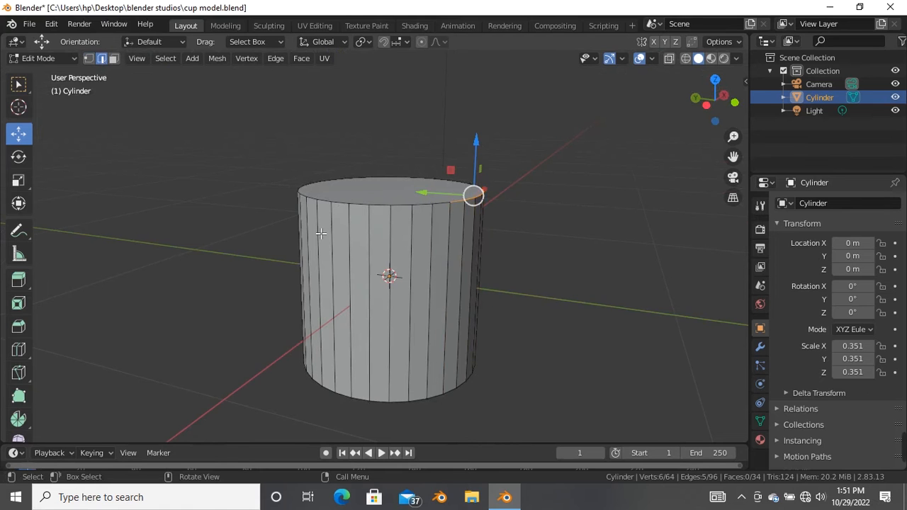
scroll(358, 239, up, 2)
click(369, 268)
click(401, 272)
shift+click(432, 284)
shift+click(464, 292)
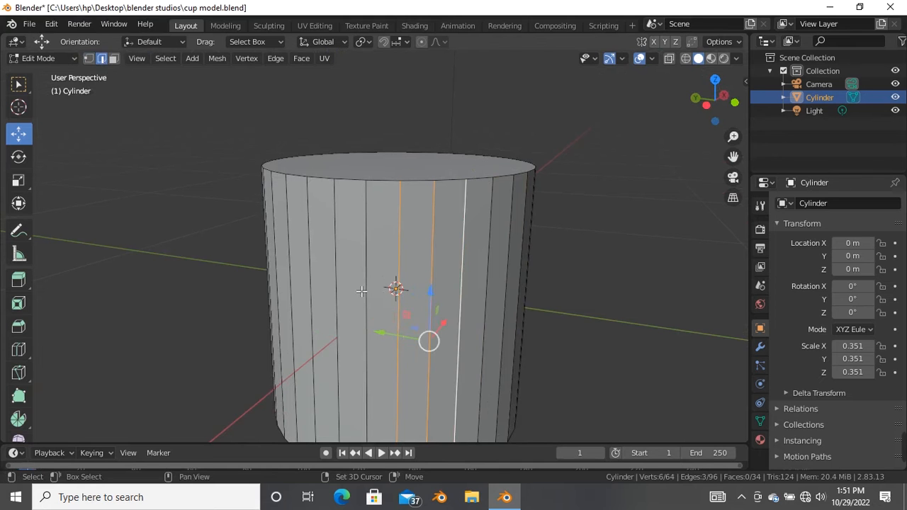
shift+click(363, 287)
shift+click(333, 282)
shift+click(314, 273)
scroll(422, 293, down, 2)
middle_drag(420, 298, 346, 298)
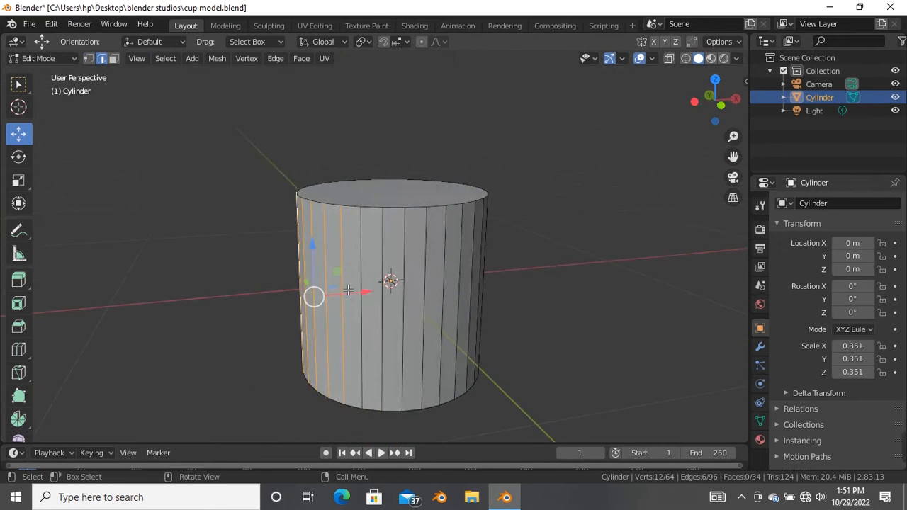
- Switch to face selection and select the top face together with four of the cylinder's front side faces
click(112, 61)
middle_drag(413, 233, 392, 225)
scroll(391, 227, up, 2)
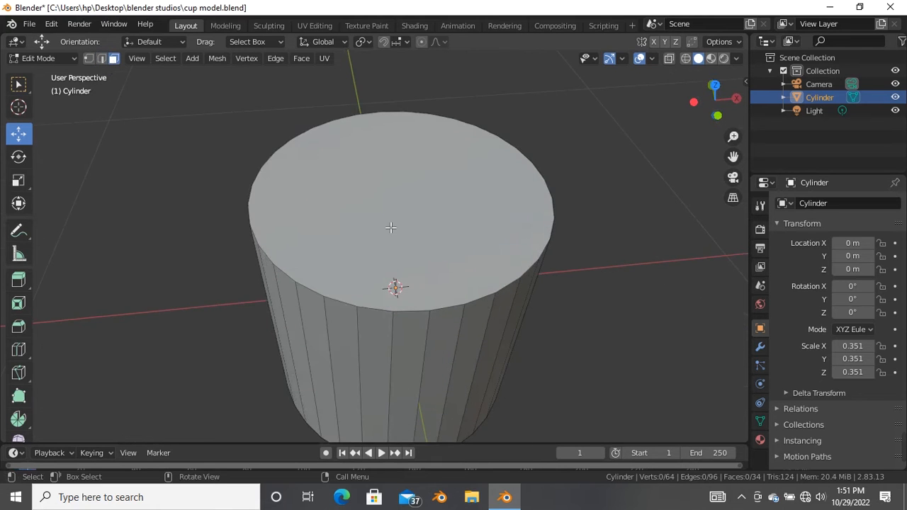
click(391, 227)
middle_drag(385, 328, 391, 279)
scroll(390, 279, down, 2)
shift+click(383, 283)
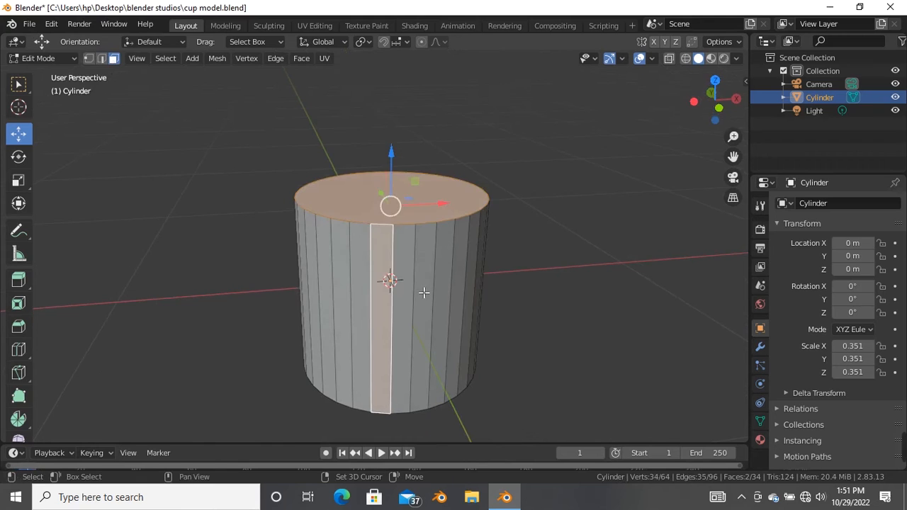
shift+click(411, 292)
shift+click(359, 287)
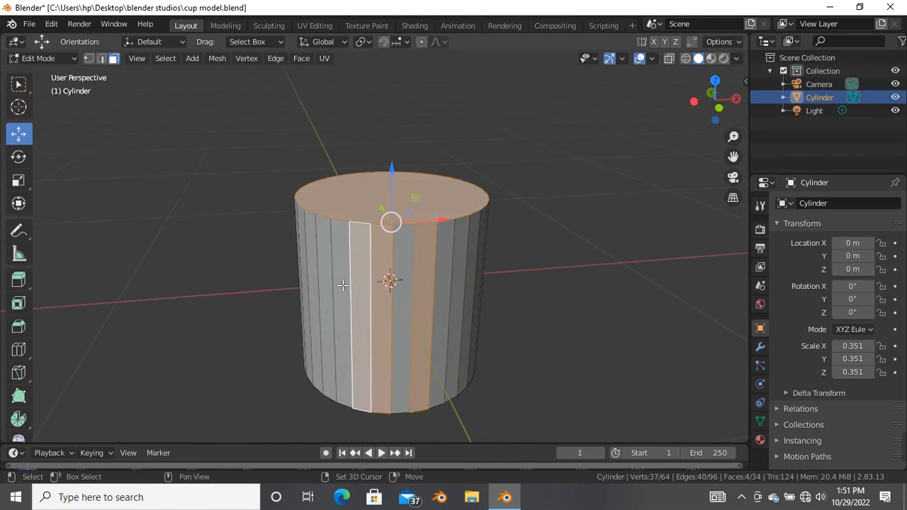
shift+click(344, 285)
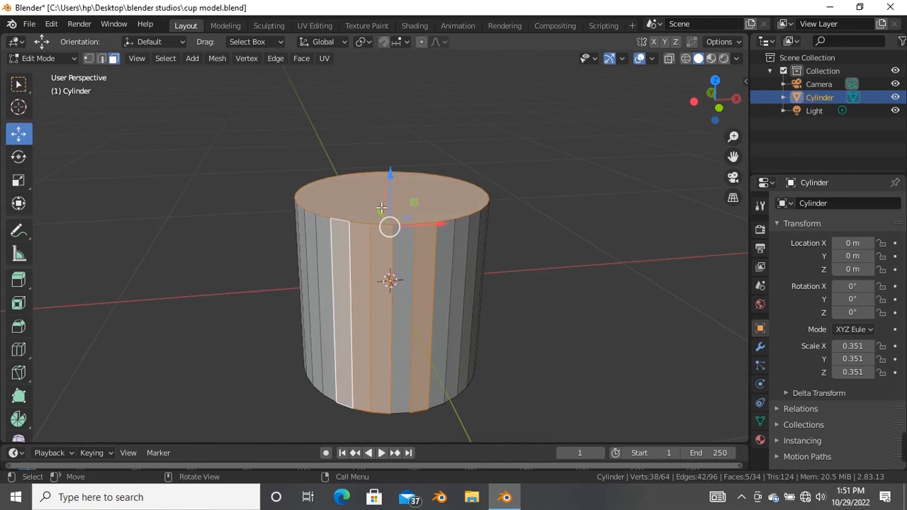
- Select only the cylinder's top face and raise it slightly along Z
click(381, 209)
key(s)
key(Escape)
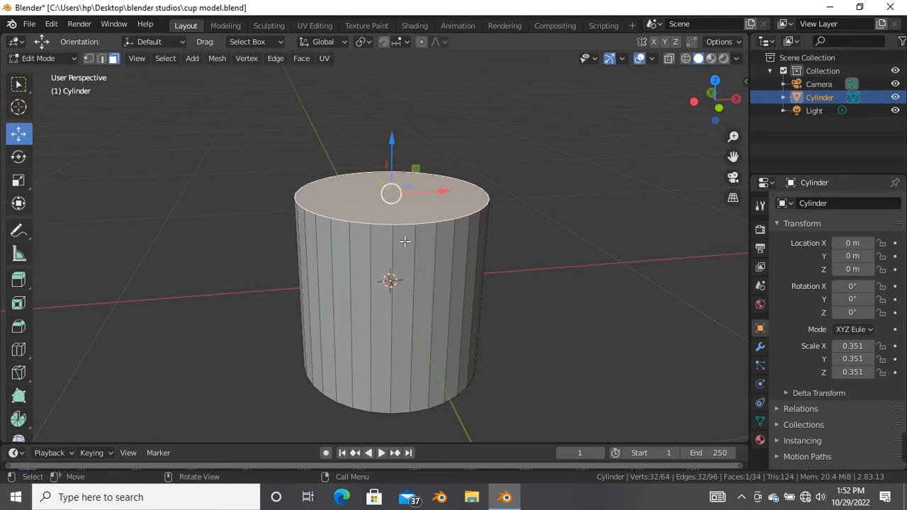
mouse_move(395, 168)
mouse_down()
mouse_move(408, 188)
mouse_move(404, 156)
mouse_up()
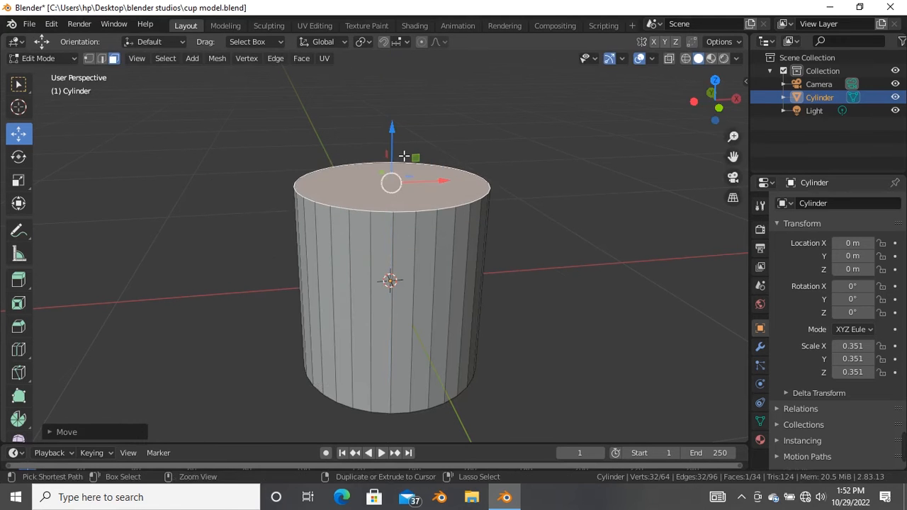
- Undo the top face move and the preceding face selections, and switch to vertex selection
key(ctrl+z)
key(ctrl+z)
key(ctrl+z)
key(ctrl+z)
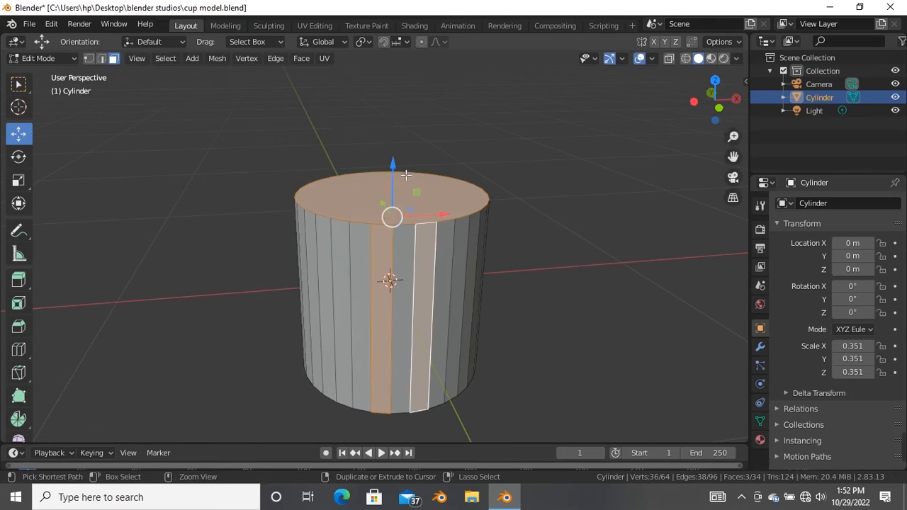
key(ctrl+z)
key(1)
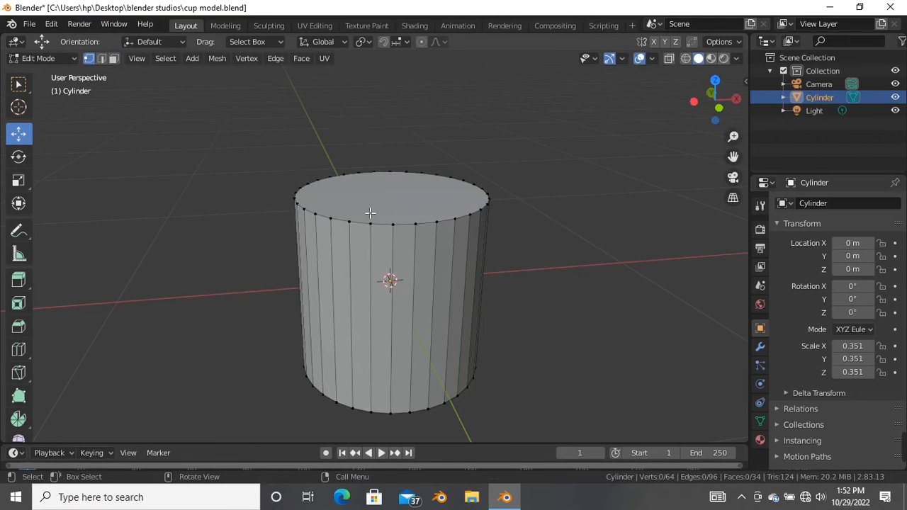
- Try moving a single front vertex of the top rim along Z and undo the move
click(371, 224)
key(g)
key(z)
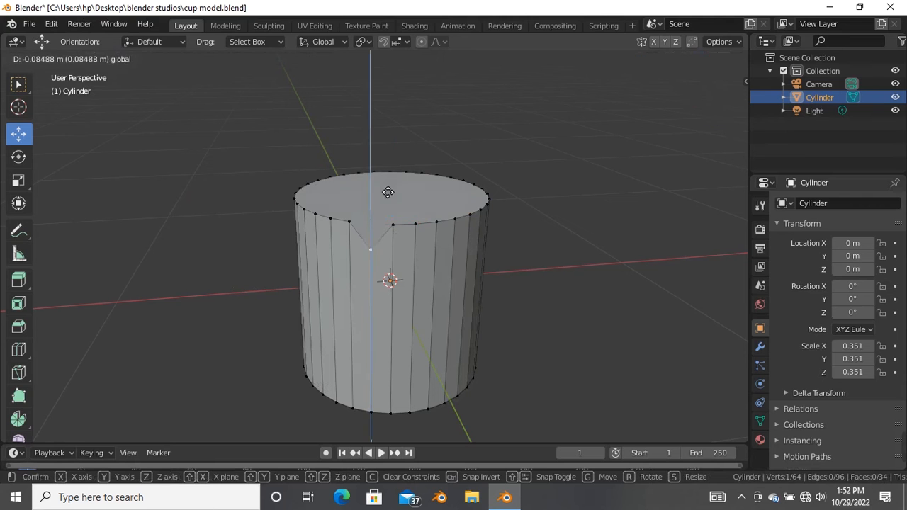
drag(388, 191, 391, 200)
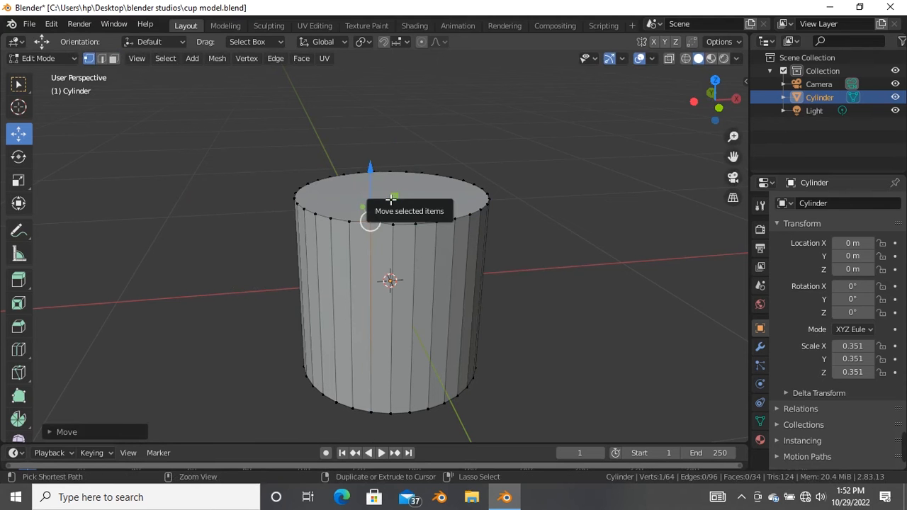
key(ctrl+z)
- Switch to the front orthographic view and turn on X-ray for the cylinder
scroll(391, 199, up, 4)
scroll(426, 212, down, 5)
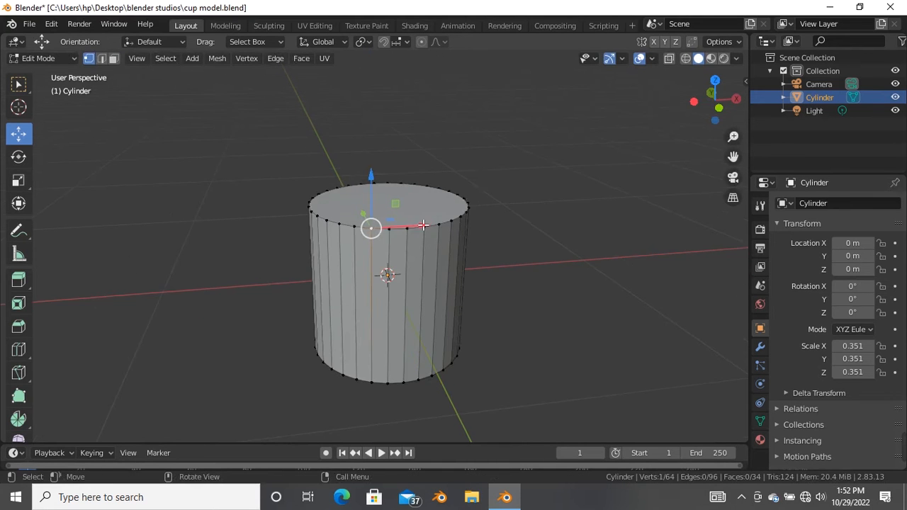
scroll(419, 222, down, 4)
middle_drag(420, 222, 413, 235)
scroll(410, 238, up, 4)
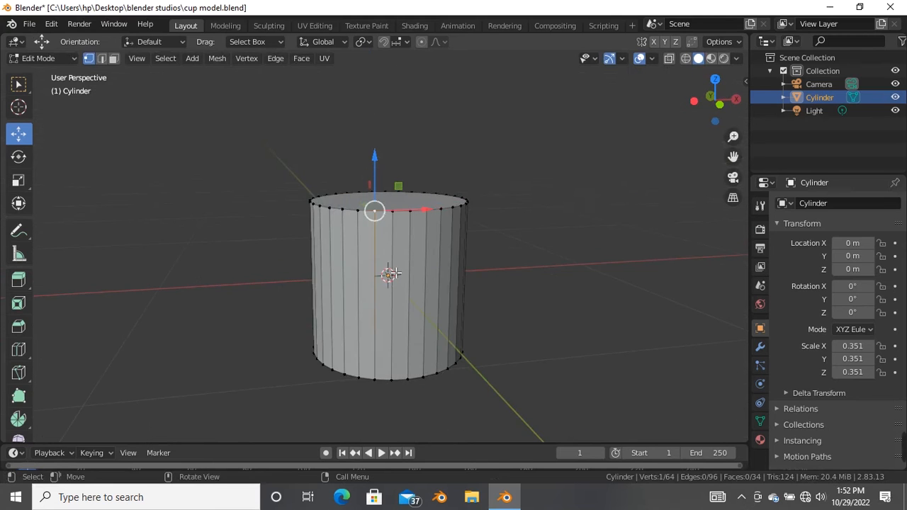
scroll(411, 238, down, 2)
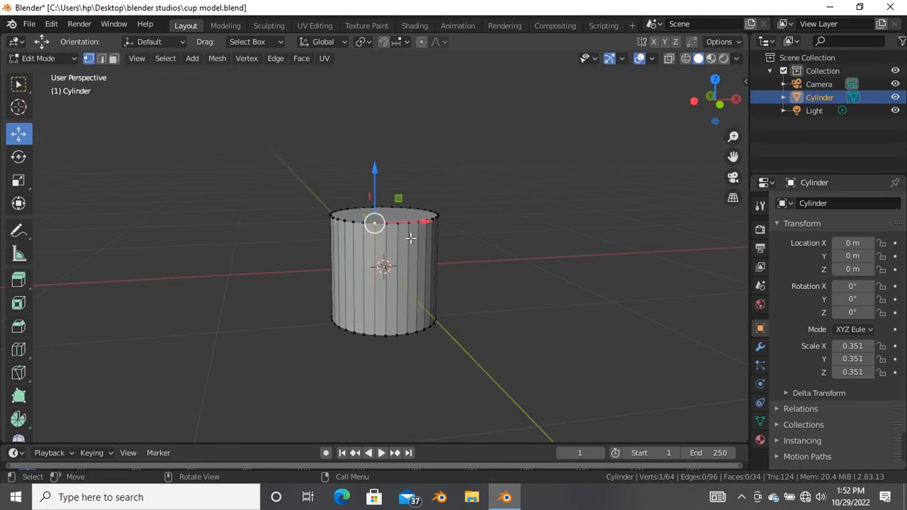
key(KP_1)
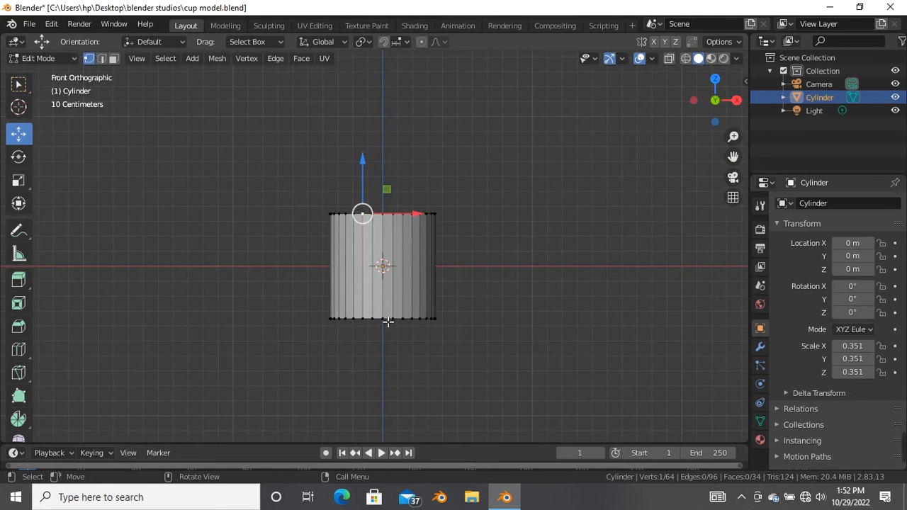
scroll(382, 359, up, 3)
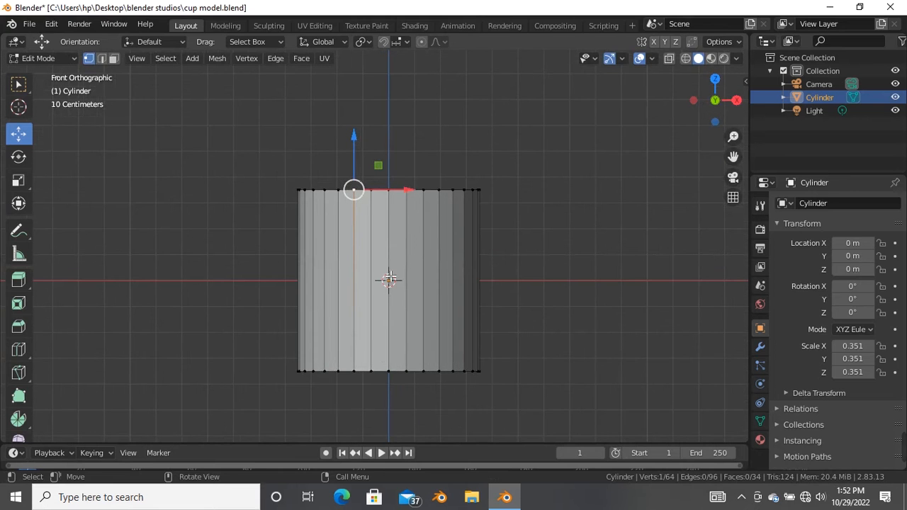
shift+middle_drag(389, 280, 390, 217)
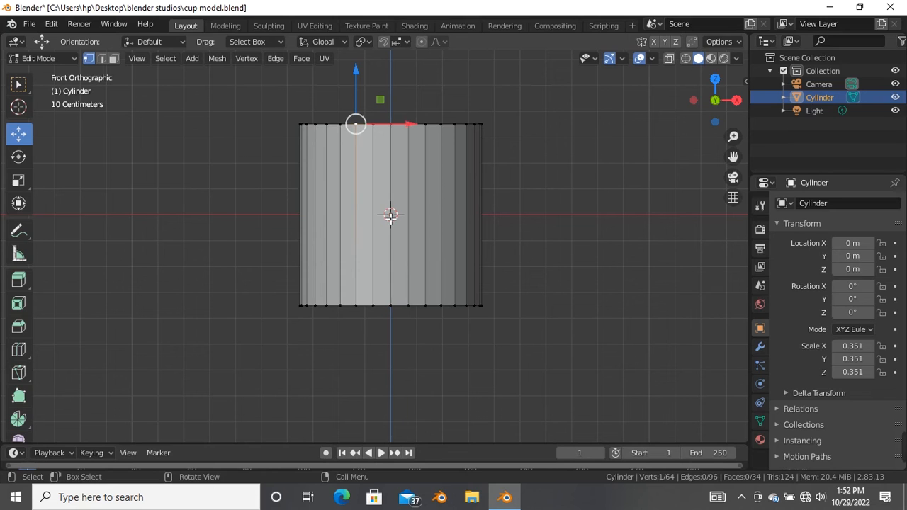
key(alt+z)
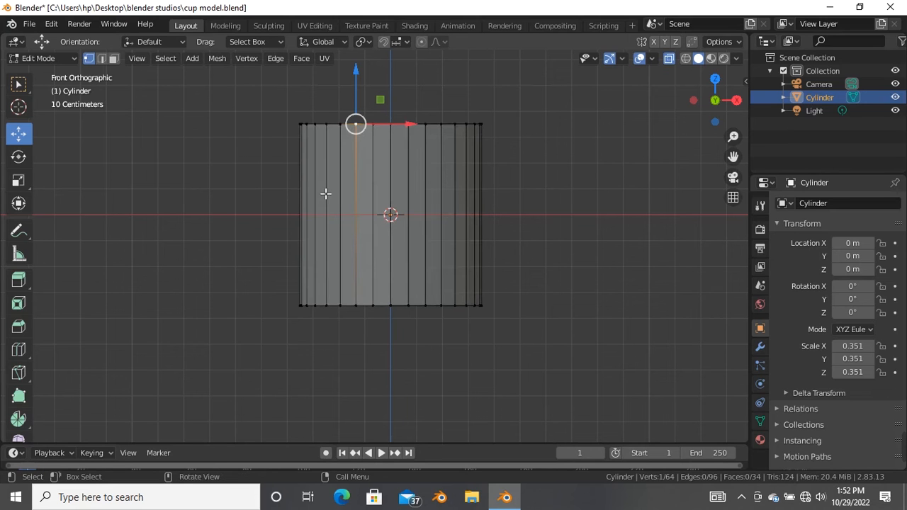
- Box-select all vertices of the cylinder's bottom ring, including those at the back
scroll(358, 125, up, 2)
scroll(354, 142, down, 1)
shift+middle_drag(345, 146, 343, 176)
scroll(342, 175, down, 2)
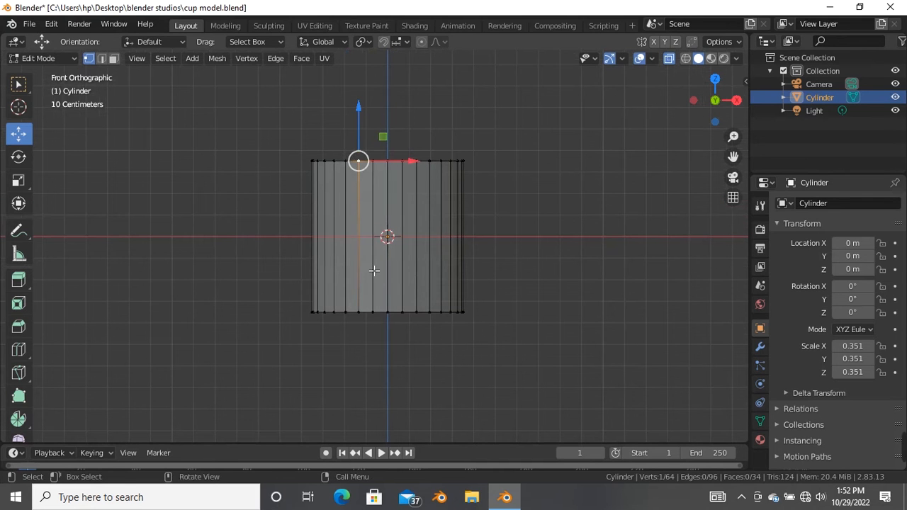
drag(221, 254, 492, 351)
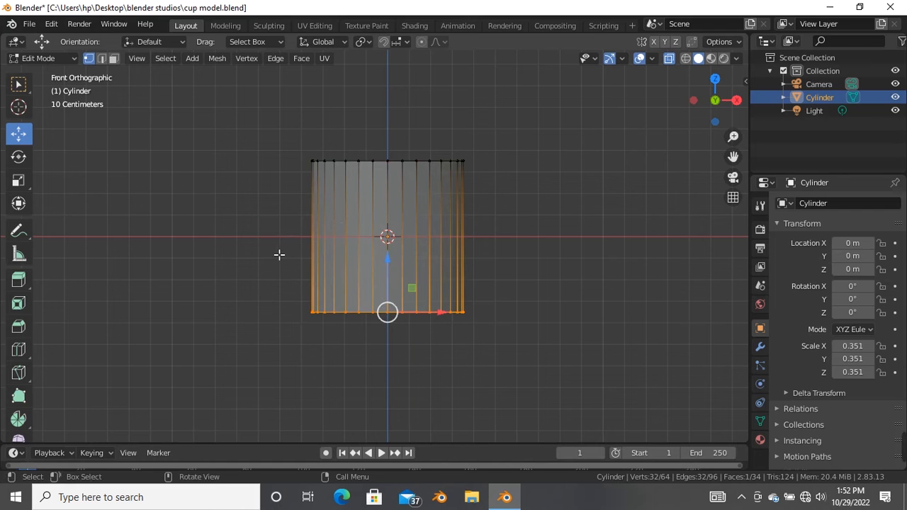
drag(222, 240, 535, 360)
- Scale the bottom vertex ring down to about half the top rim's width and lower it along Z to lengthen the cup
scroll(419, 355, up, 1)
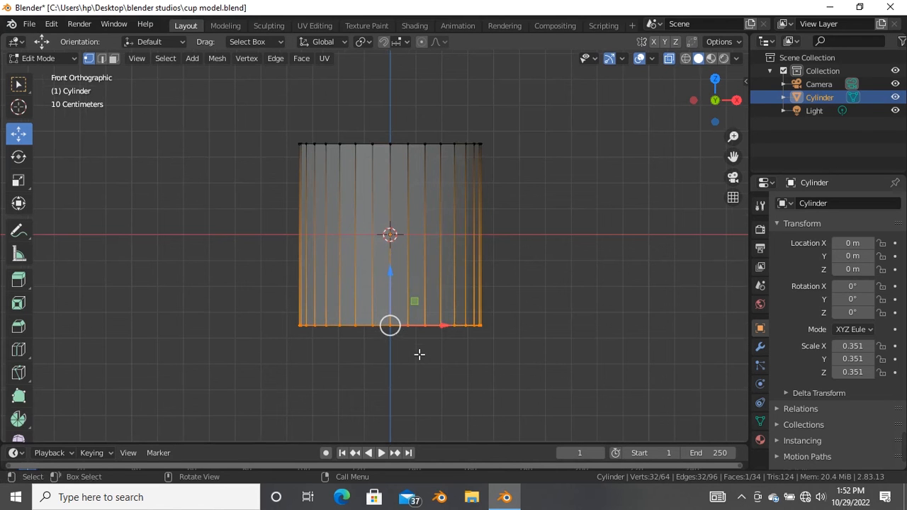
key(s)
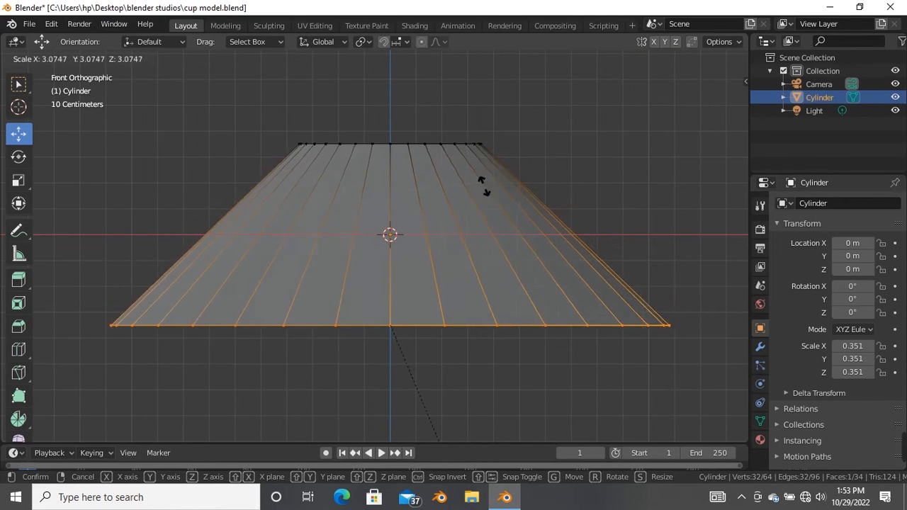
right_click(462, 172)
key(s)
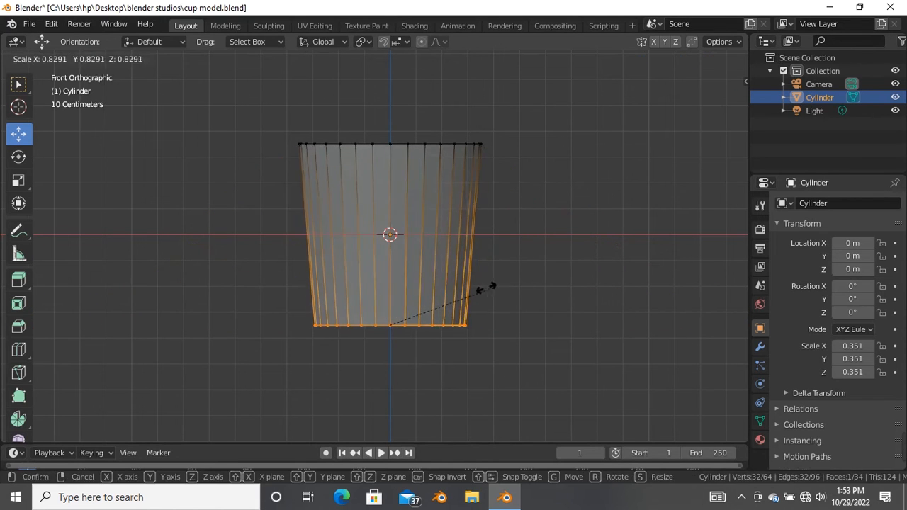
click(449, 300)
drag(394, 286, 393, 346)
- Select the entire cup mesh and raise it along Z until its base is just above the red X axis line
scroll(369, 298, down, 4)
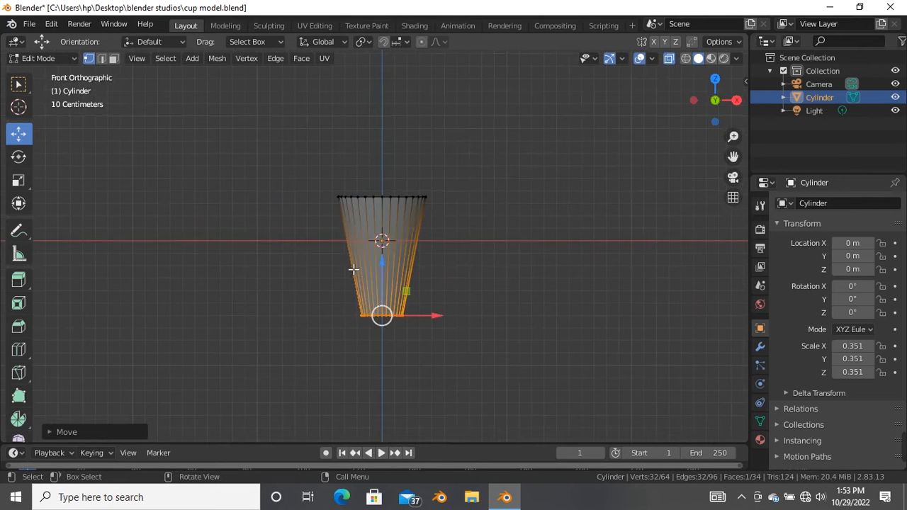
drag(313, 168, 465, 404)
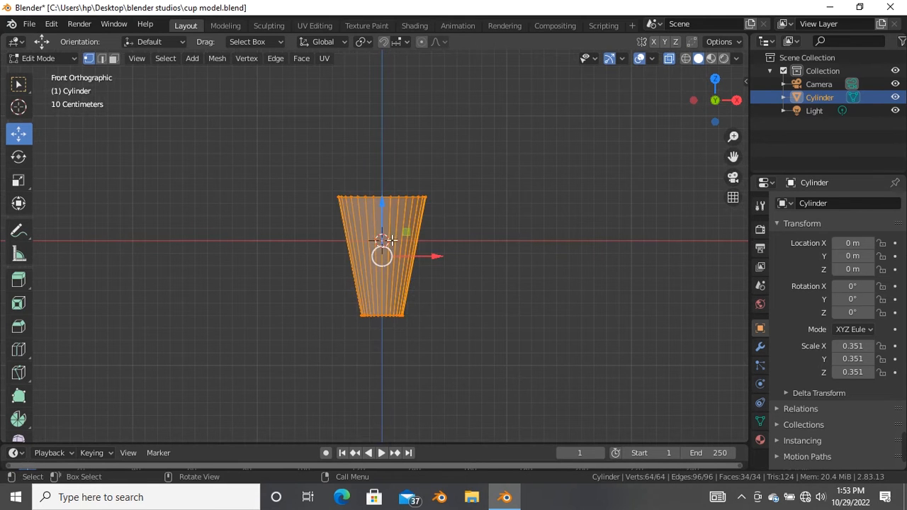
drag(389, 231, 380, 158)
scroll(383, 156, up, 3)
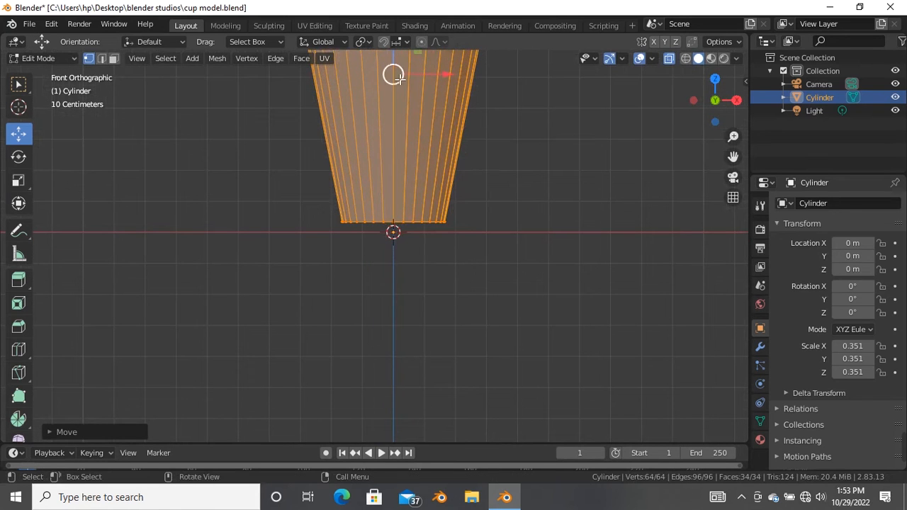
key(s)
key(z)
right_click(401, 136)
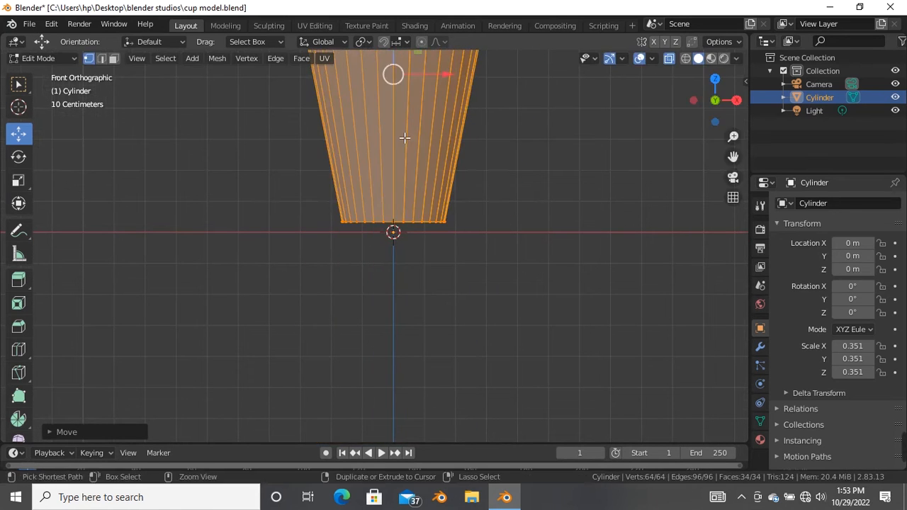
key(ctrl+z)
- Move the whole mesh along Z so its base rests on the red X axis line, and deselect everything
drag(401, 234, 397, 428)
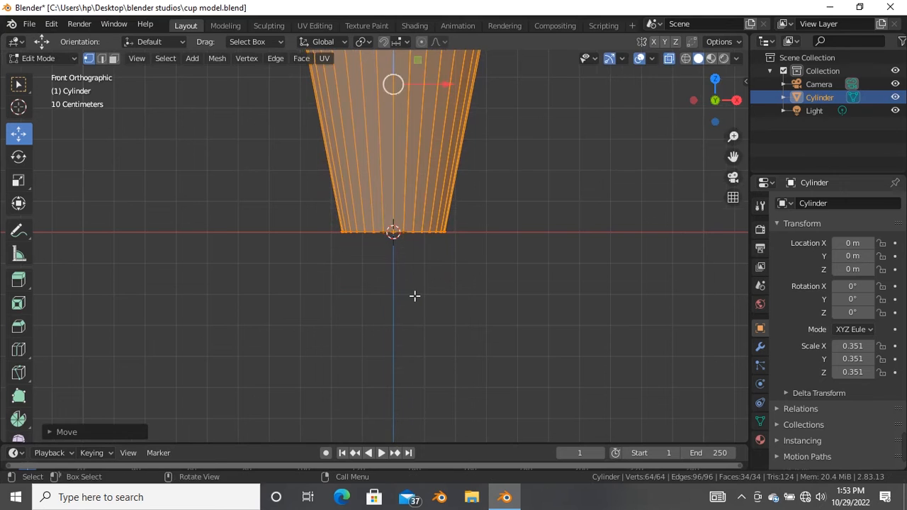
scroll(409, 308, down, 1)
shift+middle_drag(413, 309, 409, 358)
scroll(428, 289, down, 2)
shift+middle_drag(455, 296, 460, 334)
click(316, 227)
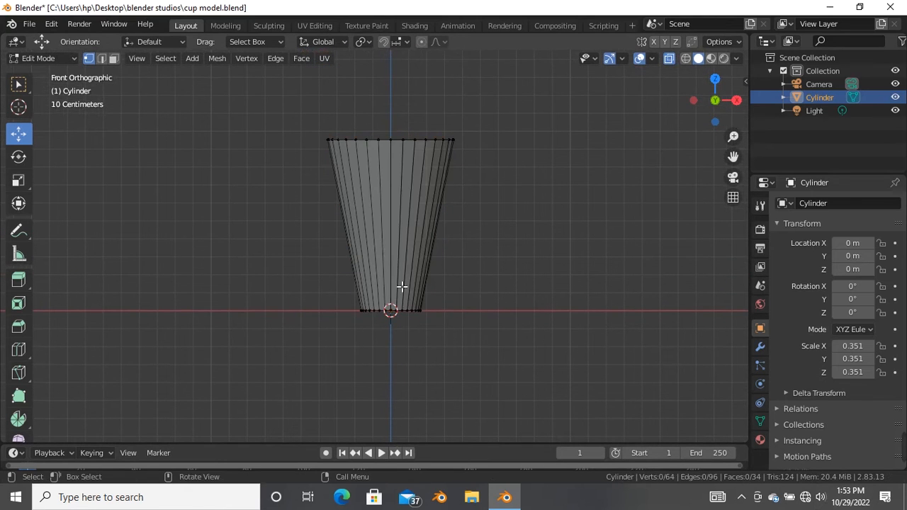
- Add a horizontal loop cut around the cup and slide it slightly above mid-height, with an edge slide of about -0.118
scroll(397, 294, up, 2)
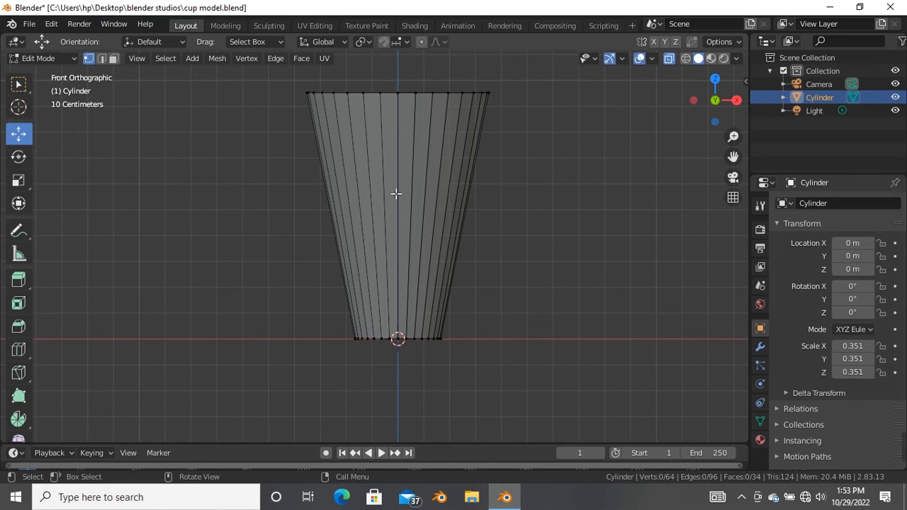
key(ctrl+r)
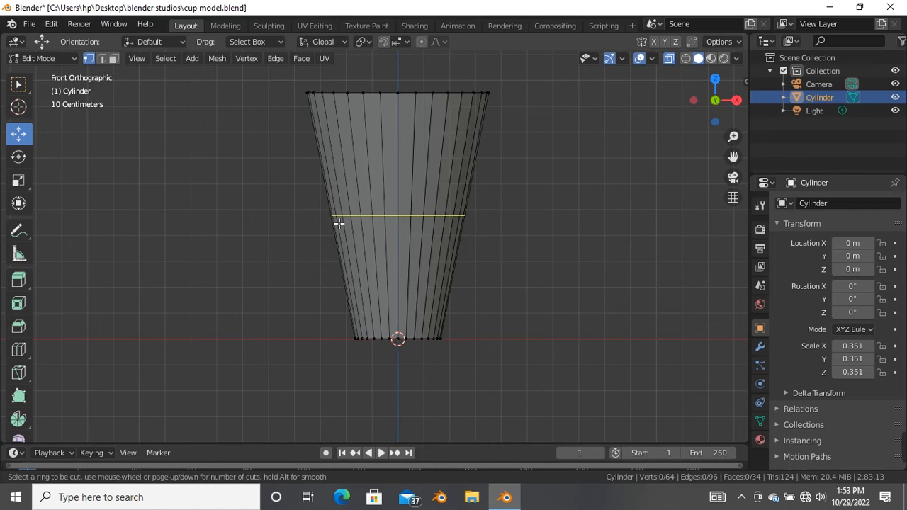
click(339, 224)
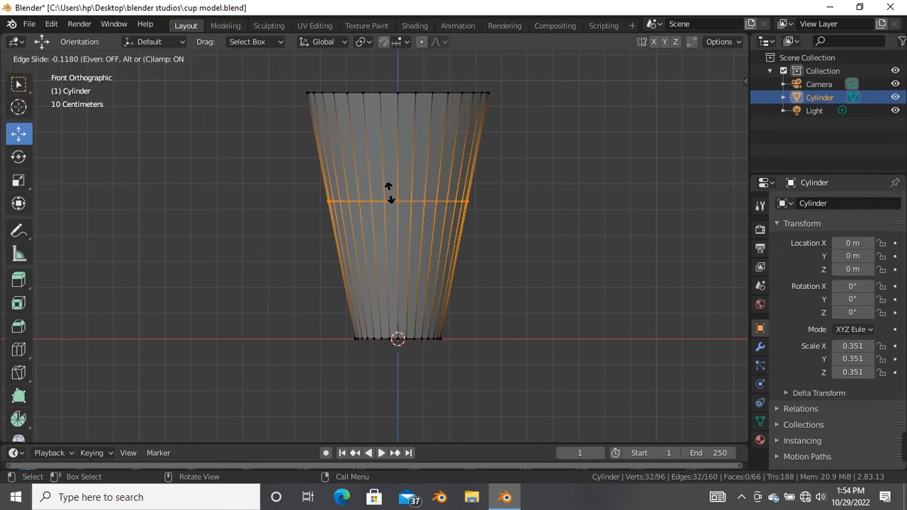
click(391, 199)
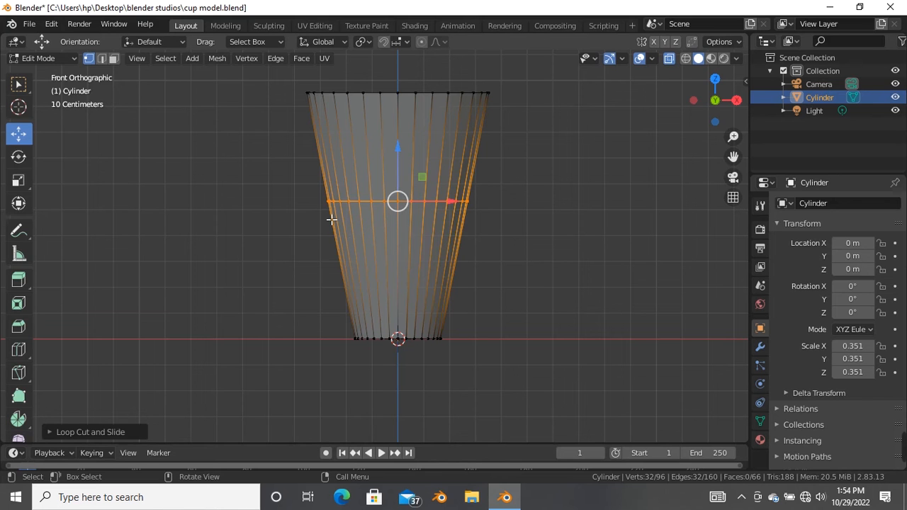
- Try adding a second horizontal loop cut, slid up to just below the existing middle ring
scroll(405, 196, up, 3)
scroll(295, 251, down, 4)
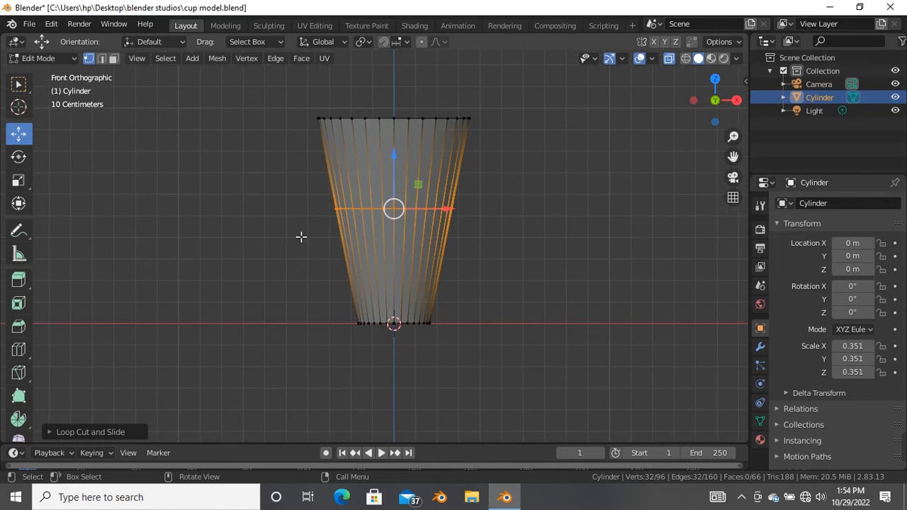
scroll(376, 245, up, 2)
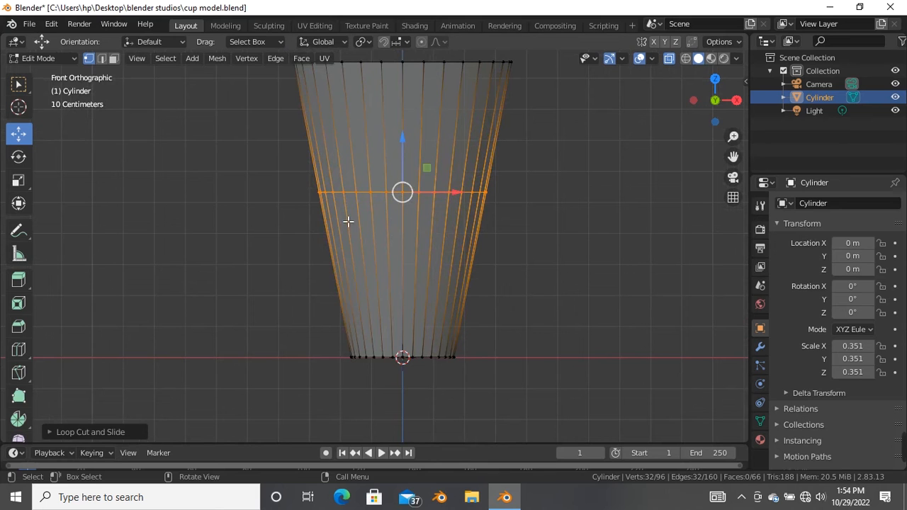
key(ctrl+r)
click(337, 273)
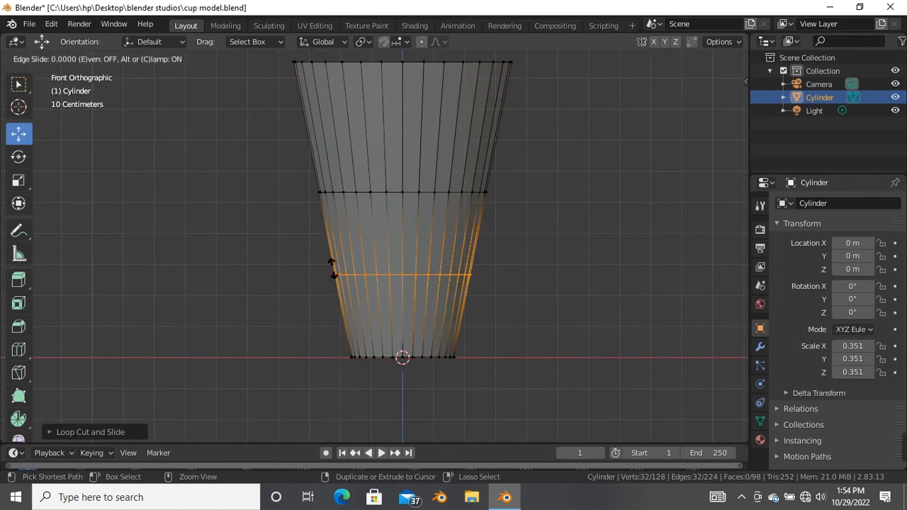
click(351, 209)
scroll(452, 199, up, 3)
scroll(435, 227, down, 4)
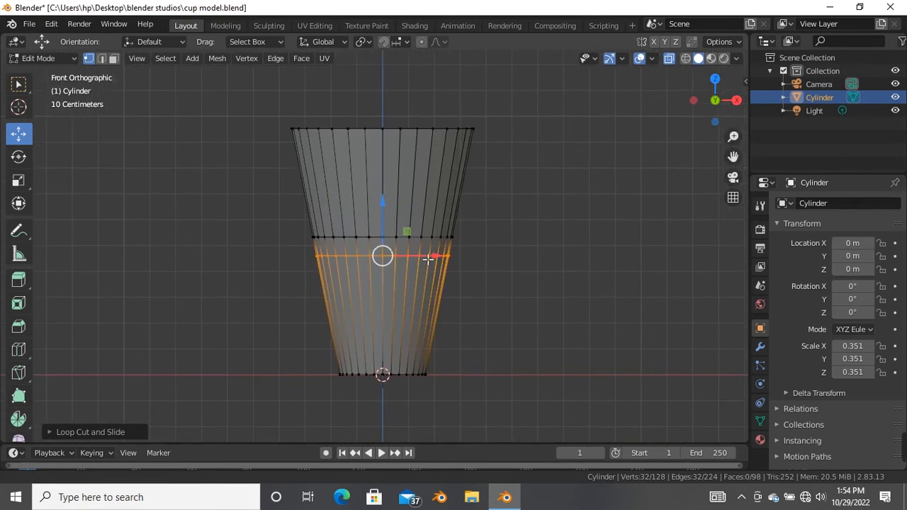
scroll(428, 260, up, 3)
scroll(340, 273, down, 2)
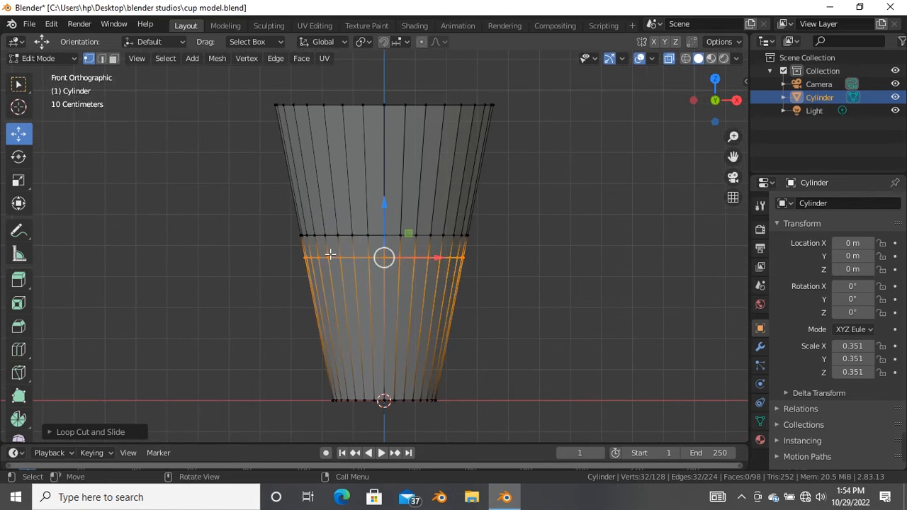
scroll(331, 255, up, 2)
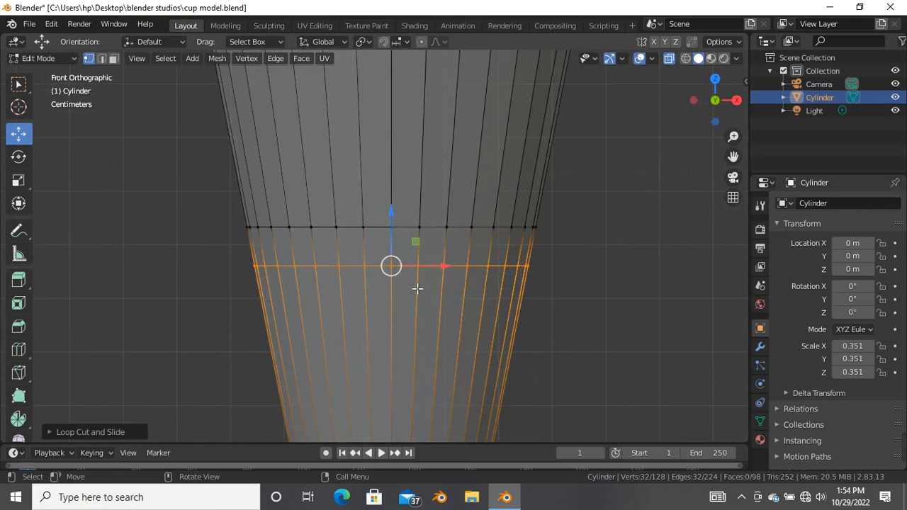
- Try extruding the new ring in place, and undo both the extrusion and the second loop cut
key(e)
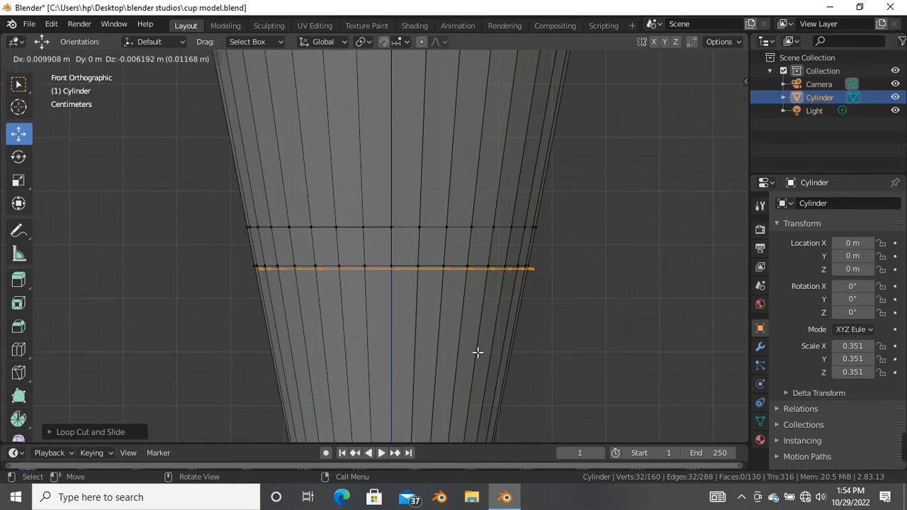
right_click(478, 353)
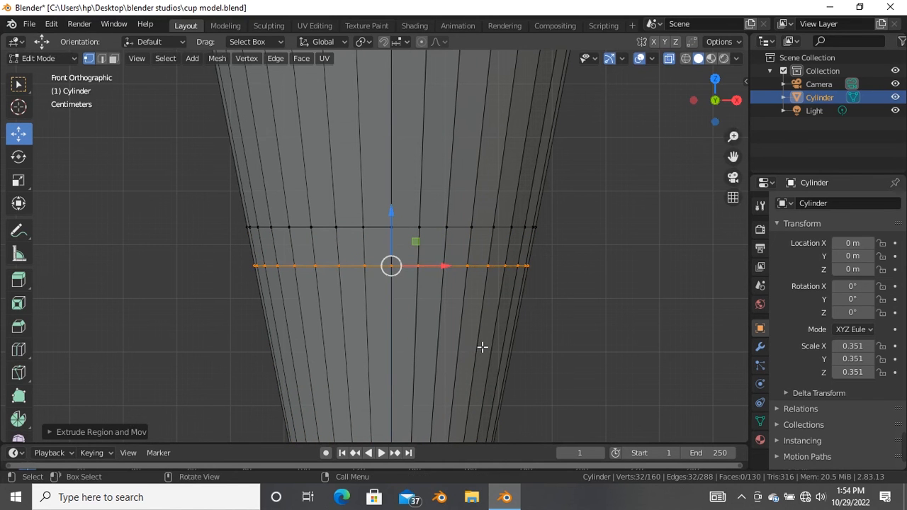
key(z)
click(596, 283)
key(ctrl+z)
key(ctrl+z)
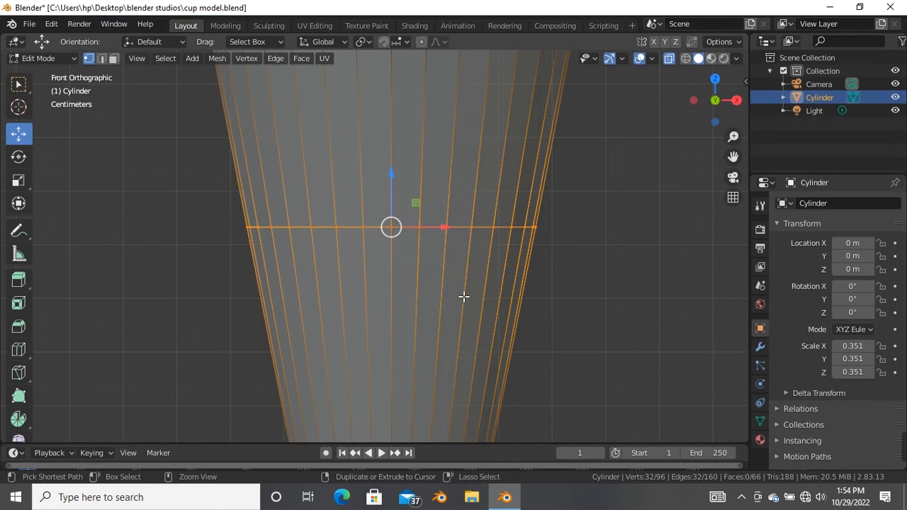
- Add a horizontal loop cut to the cup's lower section and slide it up to just below the middle ring
scroll(439, 257, down, 4)
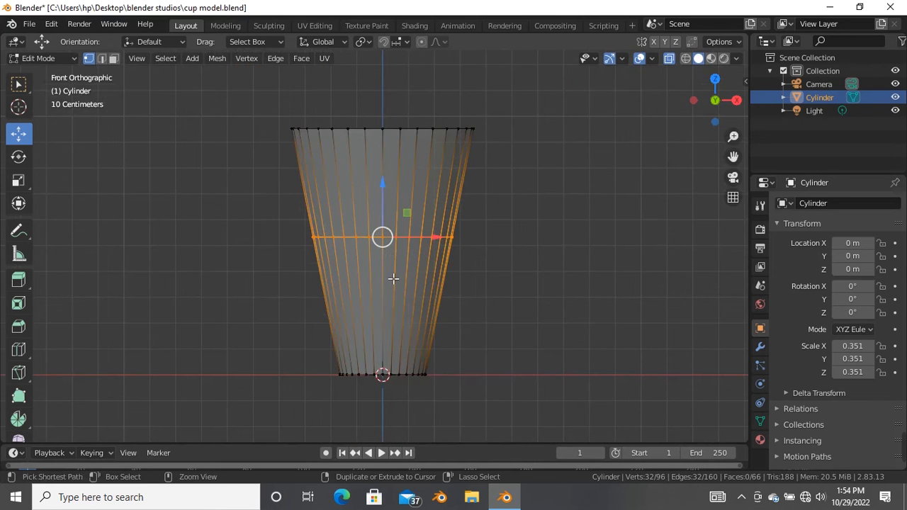
key(ctrl+r)
click(439, 300)
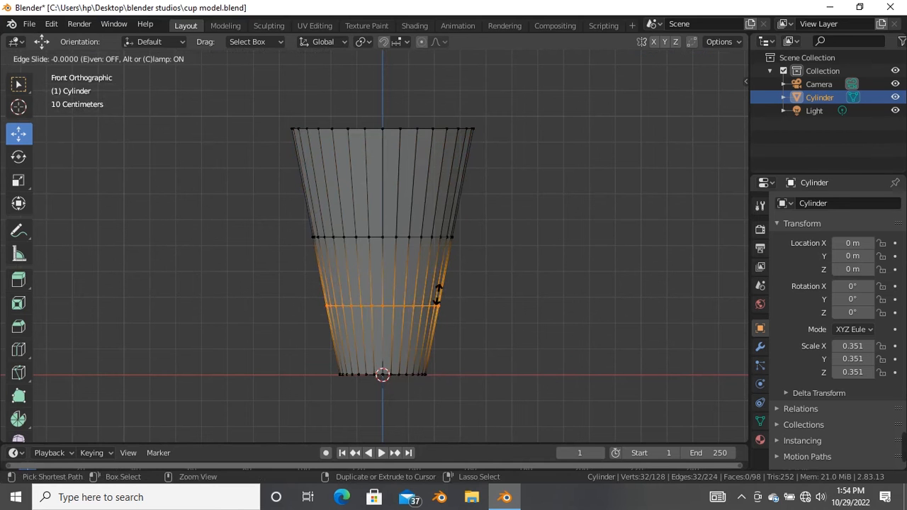
click(438, 246)
scroll(432, 248, up, 2)
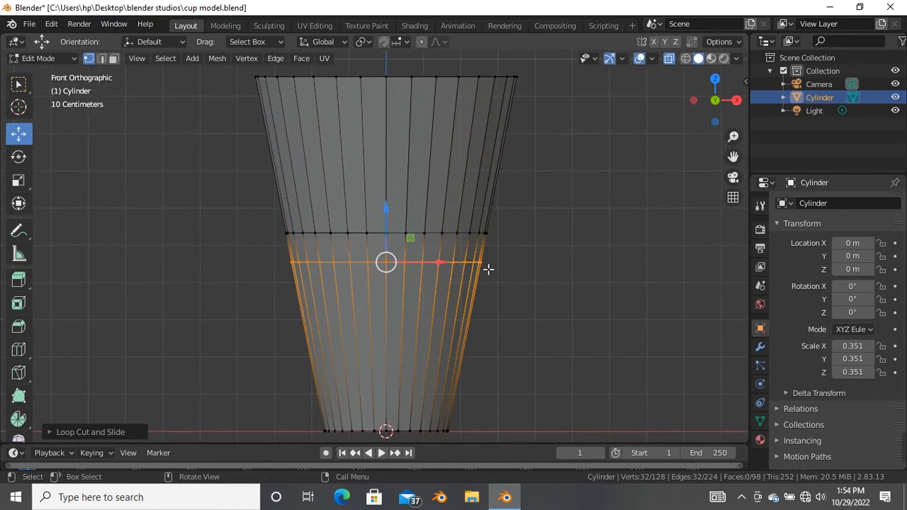
- Scale the new ring to about 0.78 and raise it along Z almost level with the middle ring, forming a stepped ledge
key(s)
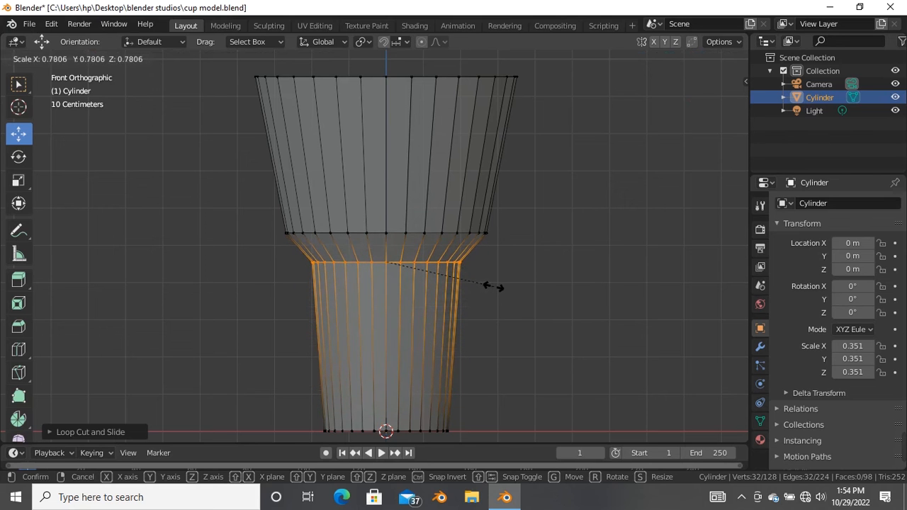
click(498, 291)
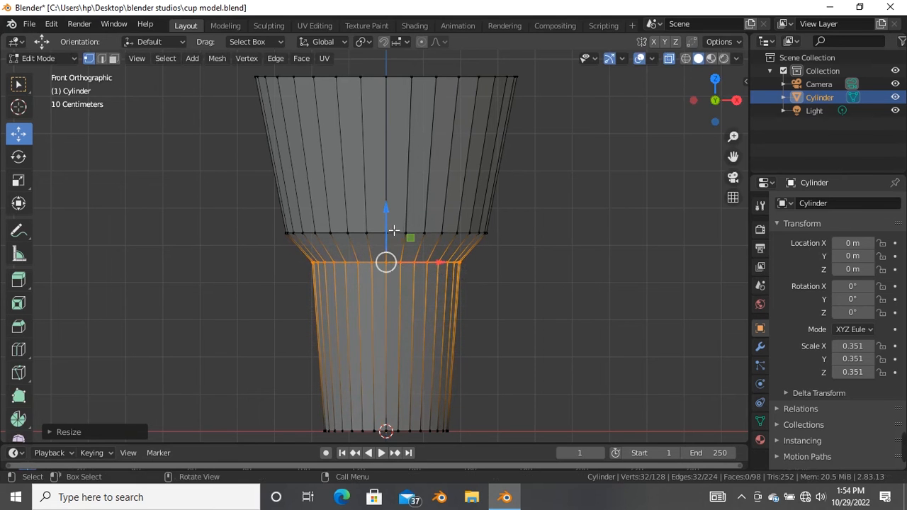
drag(393, 228, 385, 200)
scroll(387, 202, up, 4)
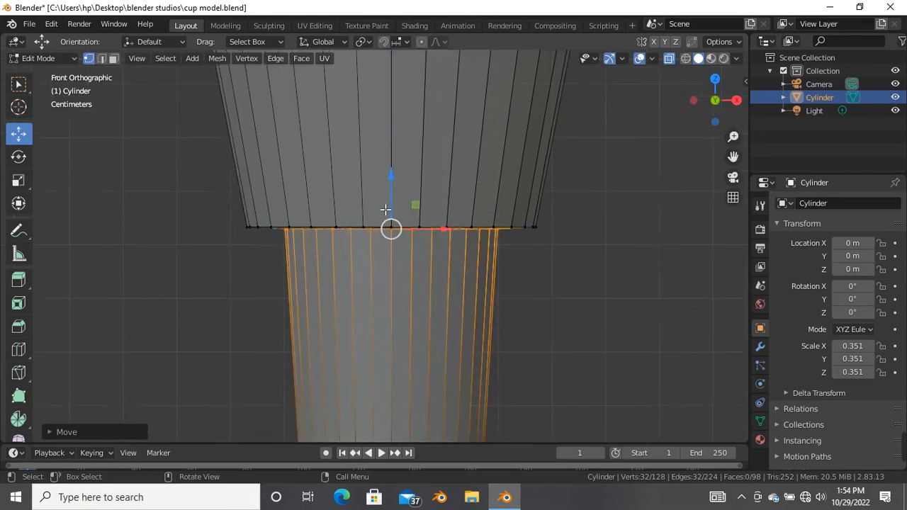
click(402, 200)
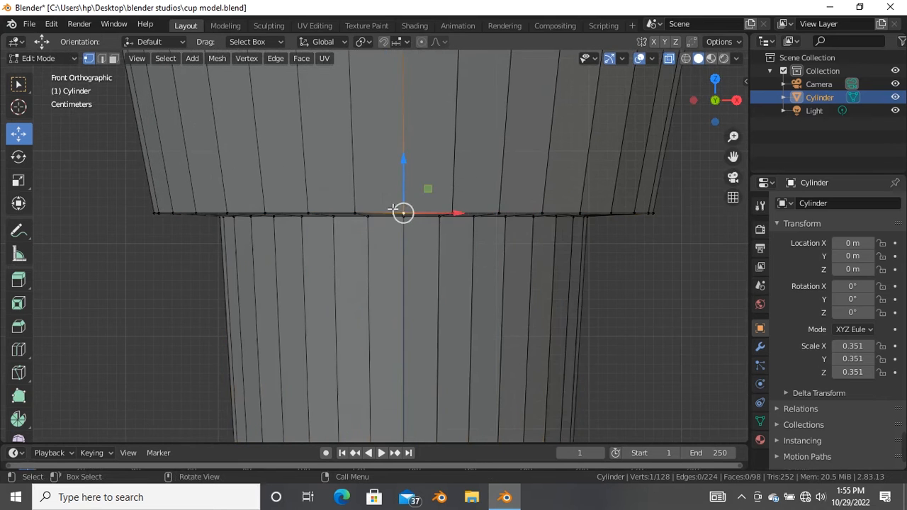
scroll(391, 241, down, 7)
click(452, 236)
scroll(371, 283, down, 2)
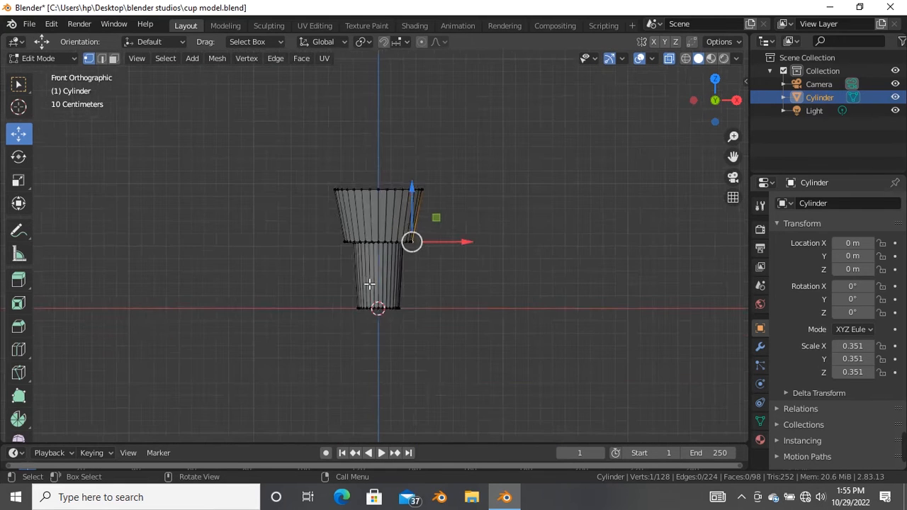
- Add a horizontal loop cut to the narrow lower section and slide it down close to the base
scroll(378, 263, up, 3)
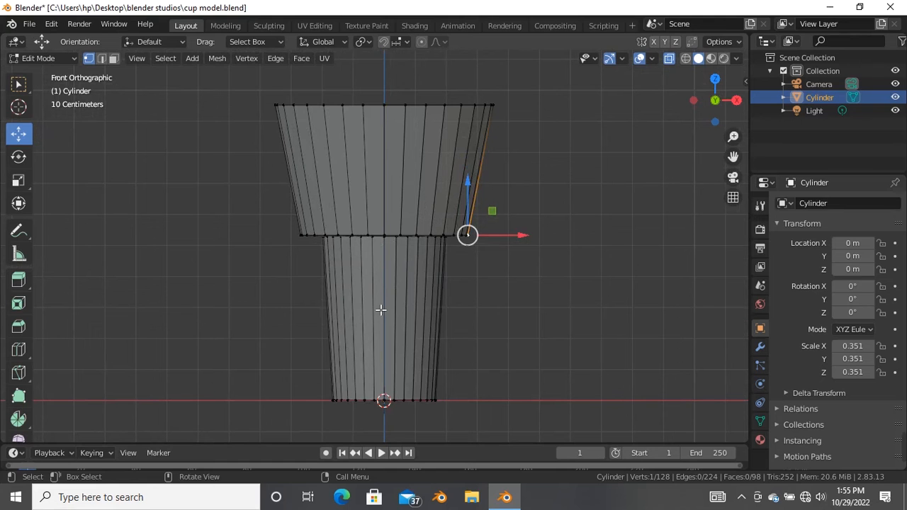
key(ctrl)
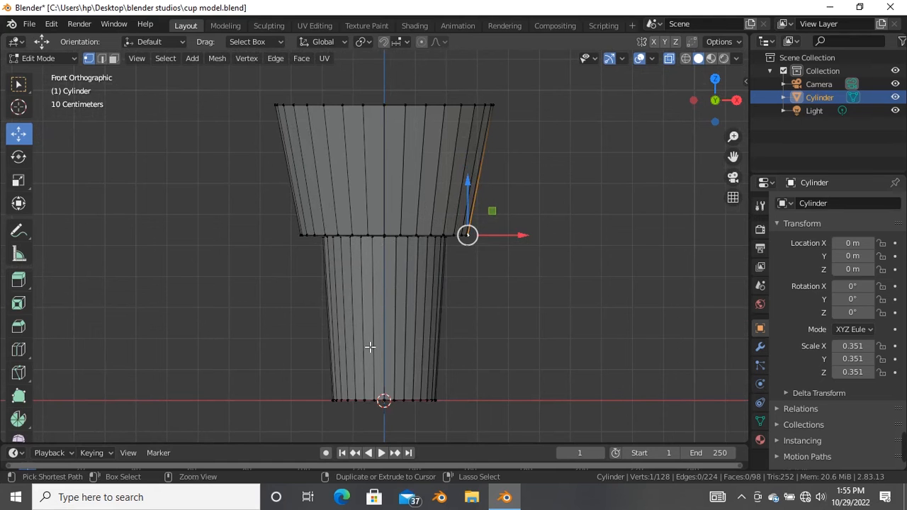
key(ctrl+r)
click(390, 348)
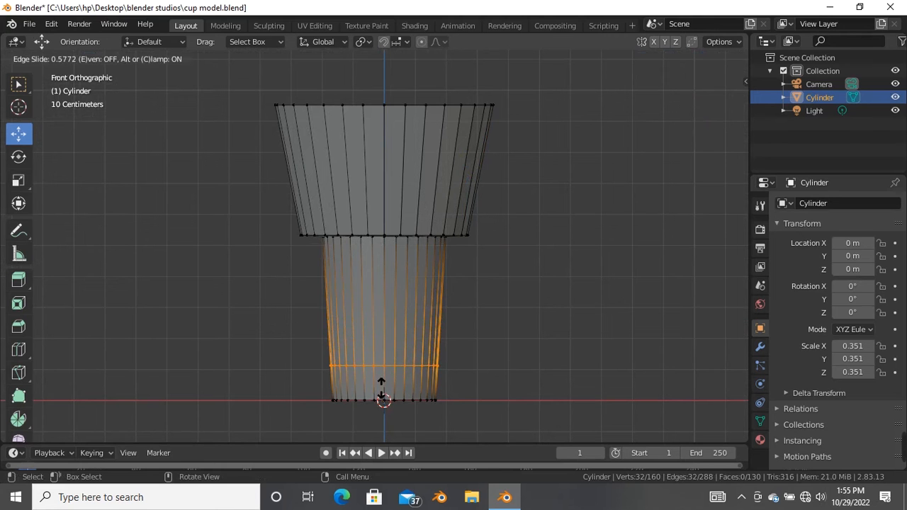
click(384, 403)
scroll(390, 239, down, 2)
scroll(373, 174, up, 2)
scroll(370, 202, down, 2)
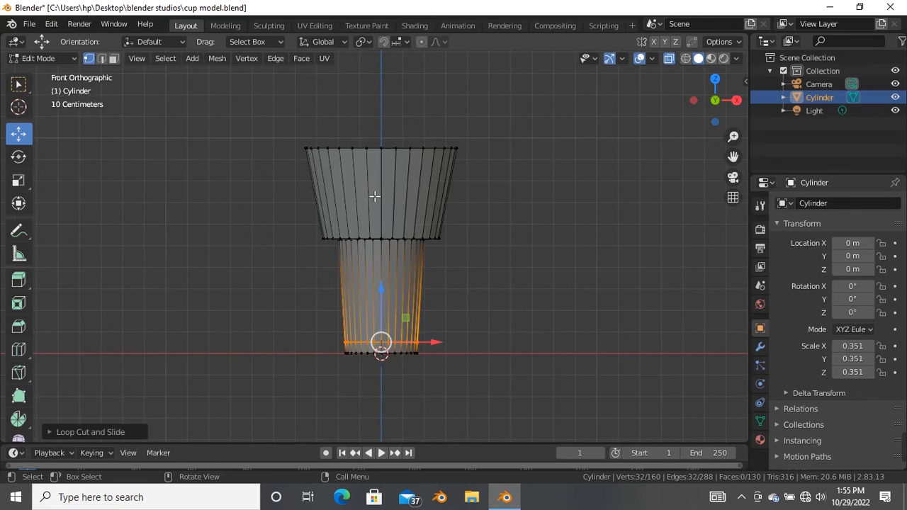
scroll(375, 196, down, 1)
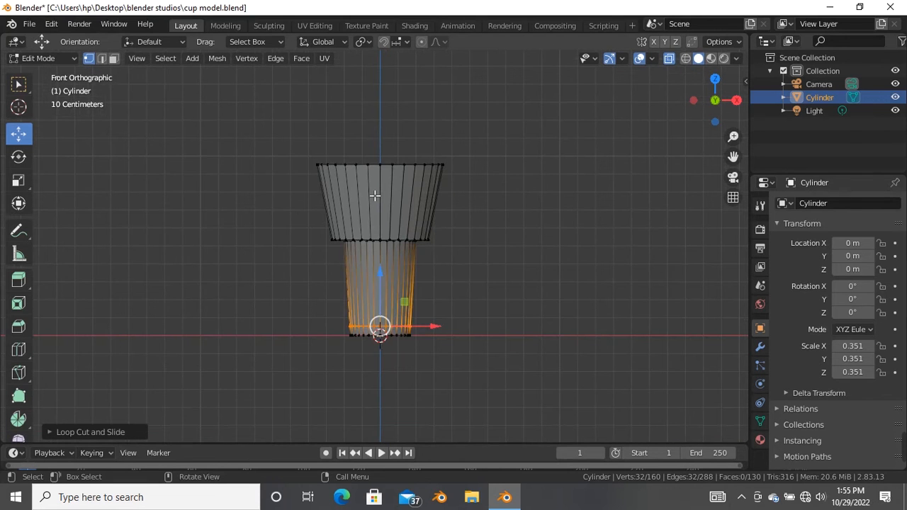
- Turn off X-ray display and deselect everything
key(alt+z)
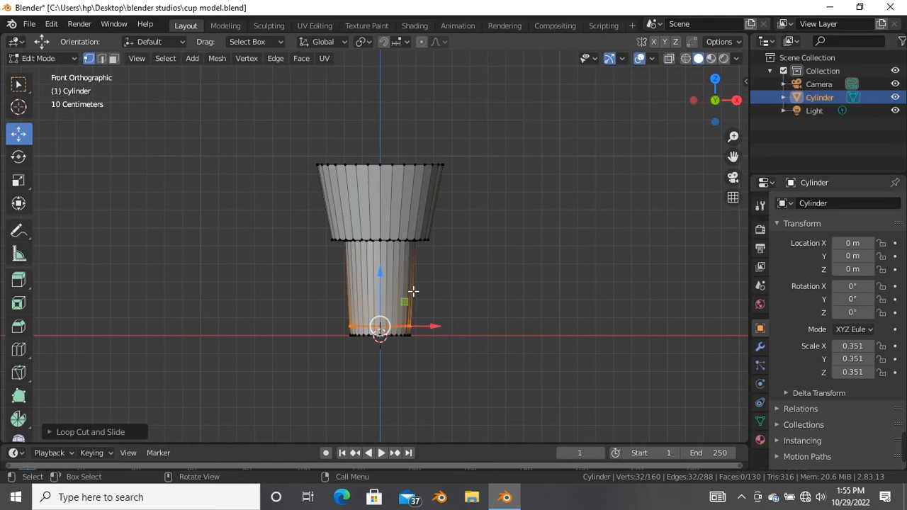
click(490, 234)
scroll(383, 220, up, 1)
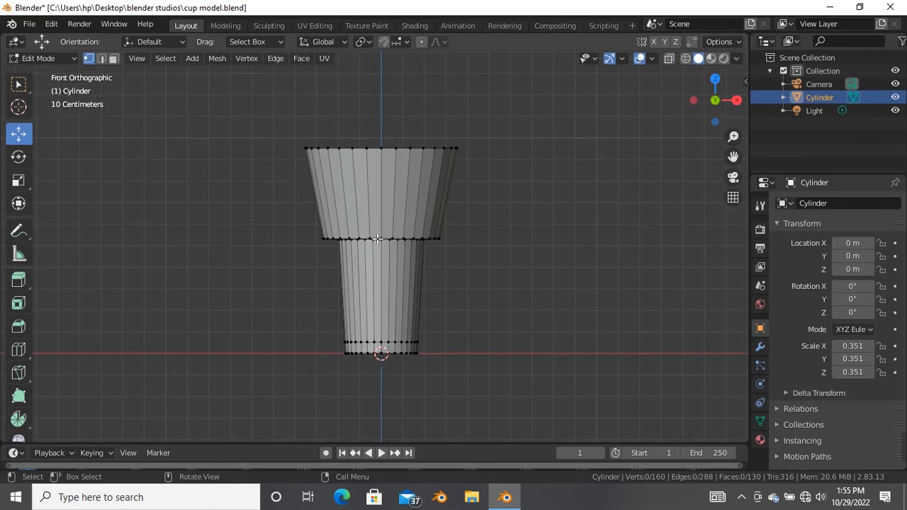
- Add four evenly spaced horizontal loop cuts around the wide upper section, without sliding them
scroll(374, 243, down, 3)
scroll(374, 248, up, 5)
middle_drag(392, 182, 346, 310)
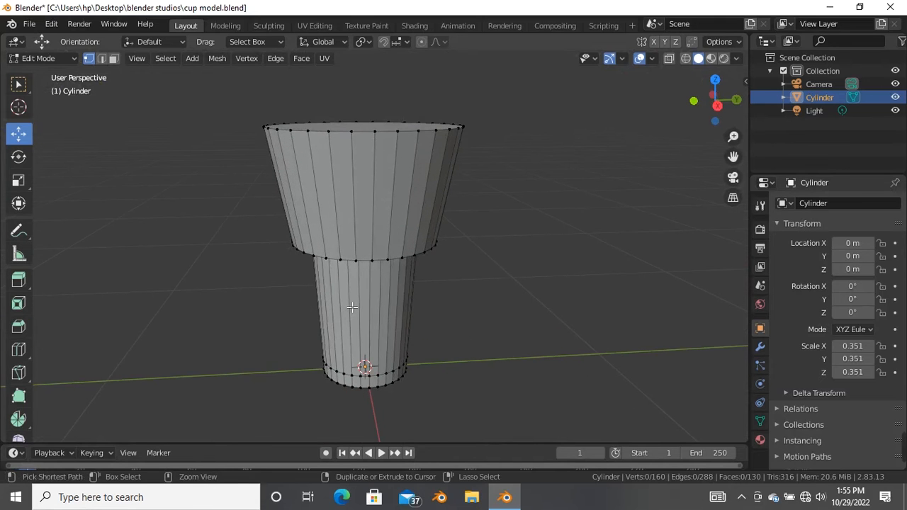
key(ctrl+r)
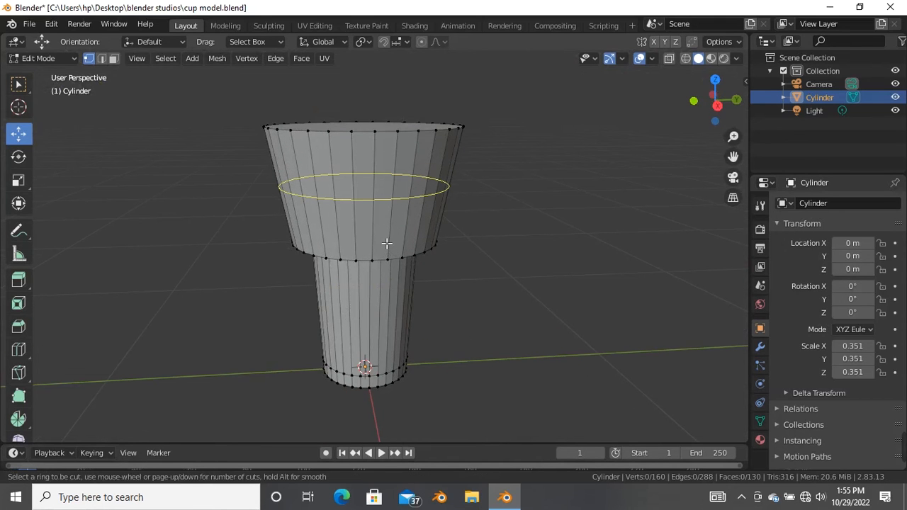
scroll(387, 243, up, 3)
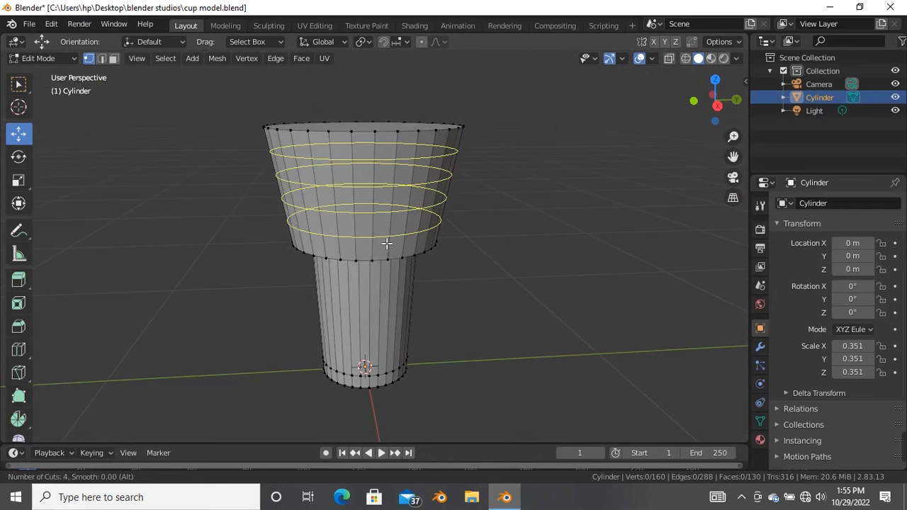
click(382, 239)
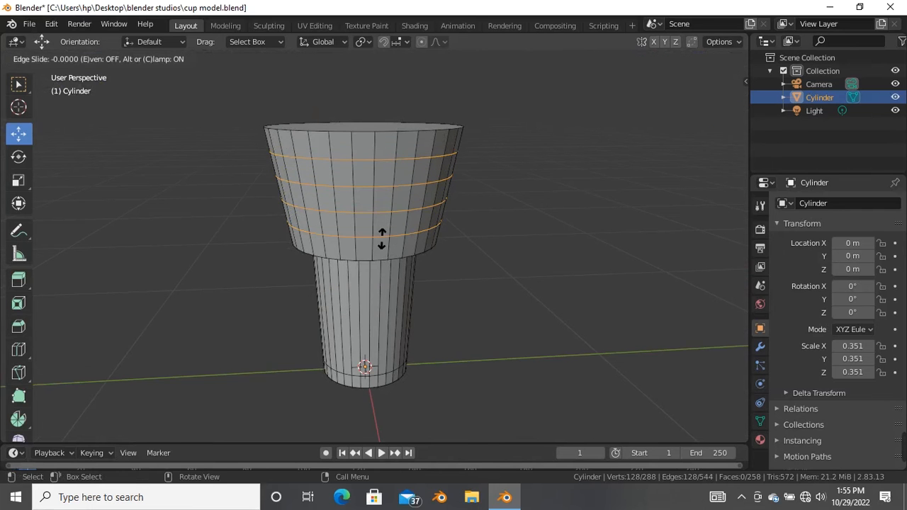
click(382, 239)
- Add five evenly spaced horizontal loop cuts around the narrow lower section, between the ledge and the ring near the base
scroll(395, 233, down, 3)
mouse_move(394, 234)
middle_down()
mouse_move(432, 248)
mouse_move(390, 233)
middle_up()
scroll(395, 243, up, 3)
middle_drag(390, 314, 391, 314)
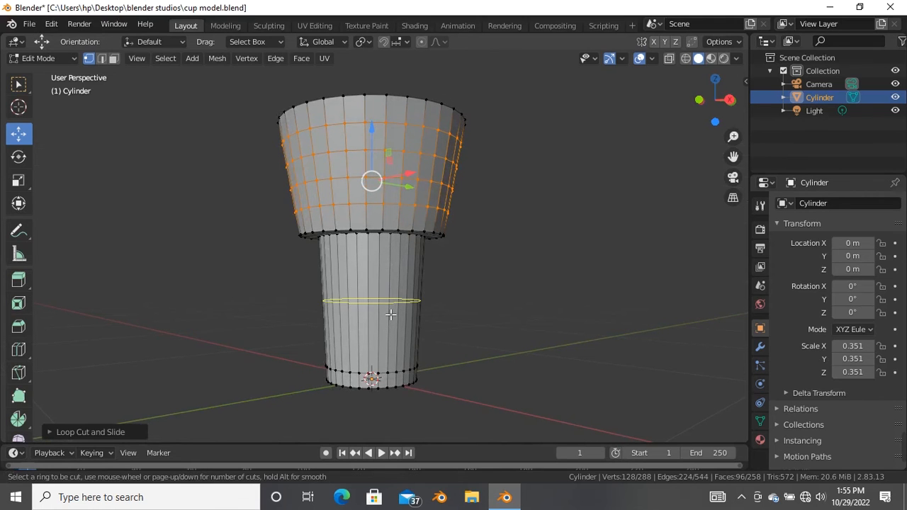
scroll(391, 314, up, 3)
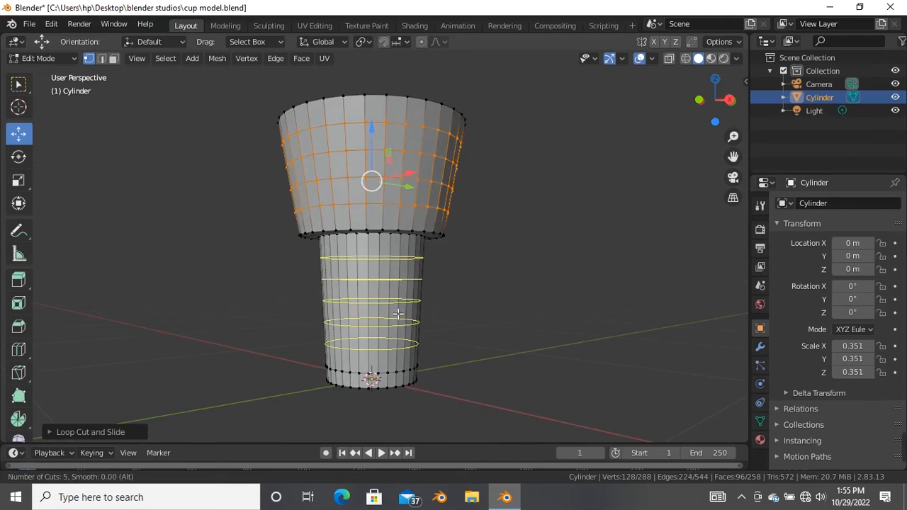
scroll(399, 314, down, 3)
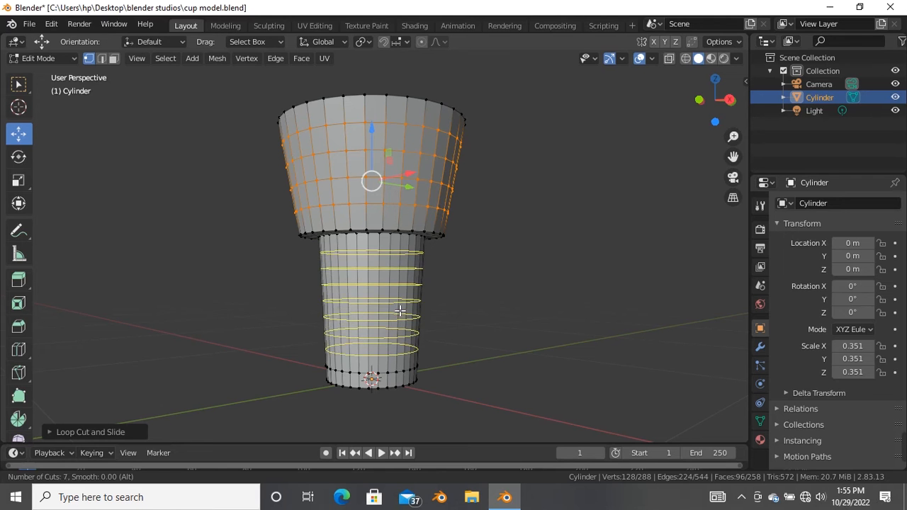
click(399, 314)
middle_drag(398, 314, 397, 212)
scroll(394, 190, up, 3)
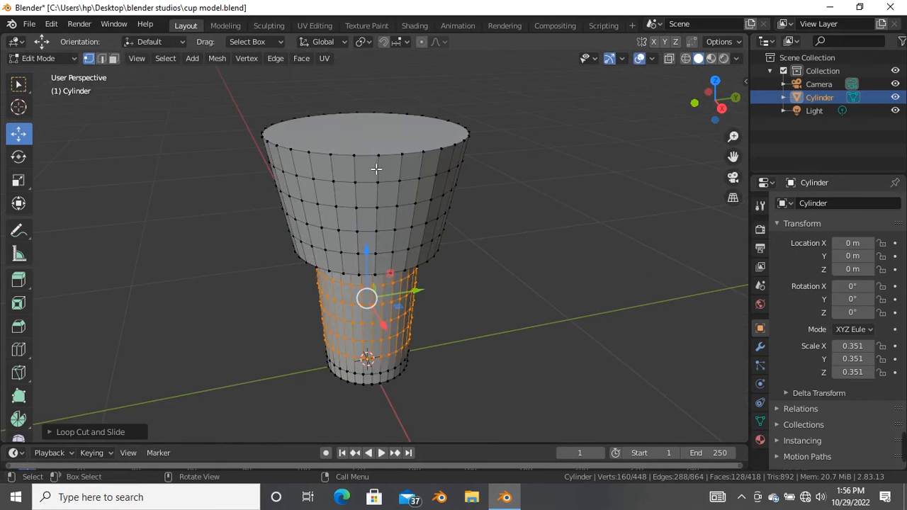
- Switch to face selection and select the large circular face on top of the cup
click(113, 58)
scroll(463, 255, down, 2)
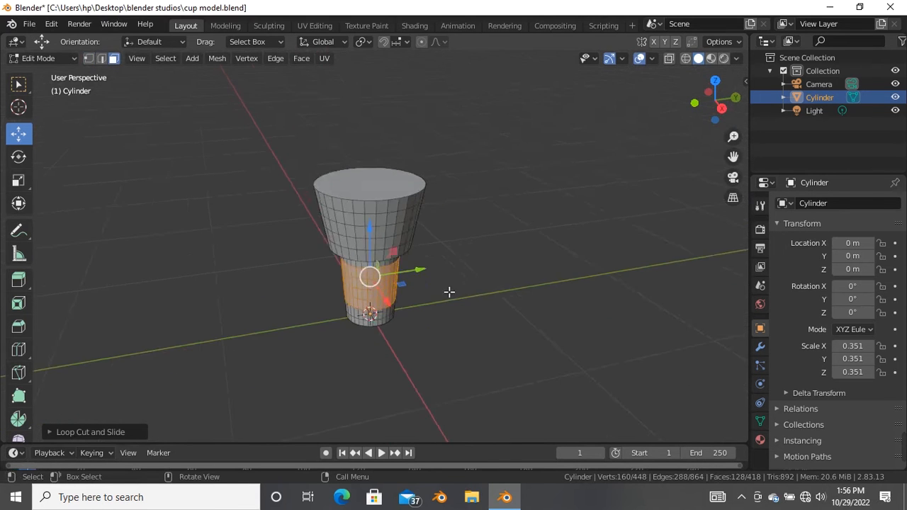
middle_drag(450, 280, 409, 231)
click(372, 190)
scroll(375, 181, up, 2)
scroll(375, 181, down, 4)
scroll(375, 183, up, 2)
scroll(375, 183, down, 2)
middle_drag(375, 184, 472, 233)
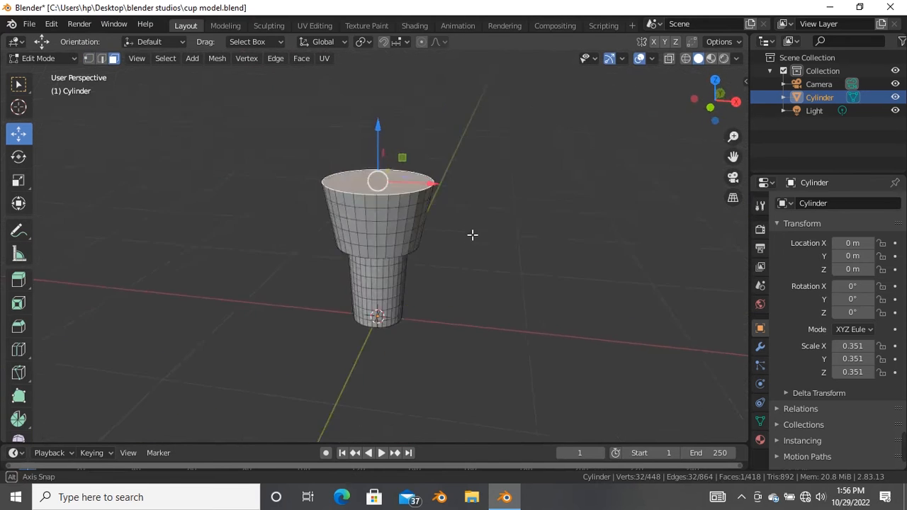
scroll(414, 144, up, 3)
scroll(414, 144, down, 2)
scroll(414, 144, up, 1)
scroll(414, 145, up, 2)
scroll(392, 199, down, 2)
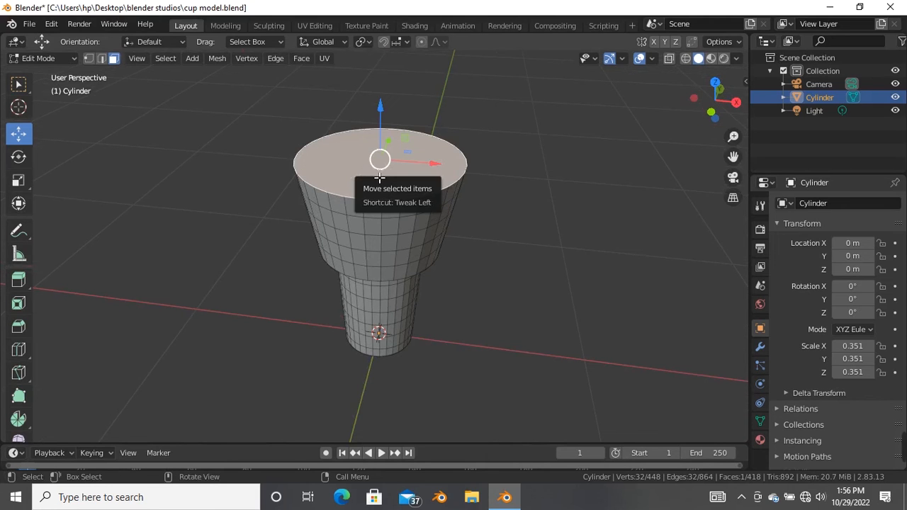
- Delete the large circular face on top of the cup to open it, removing only the face
key(x)
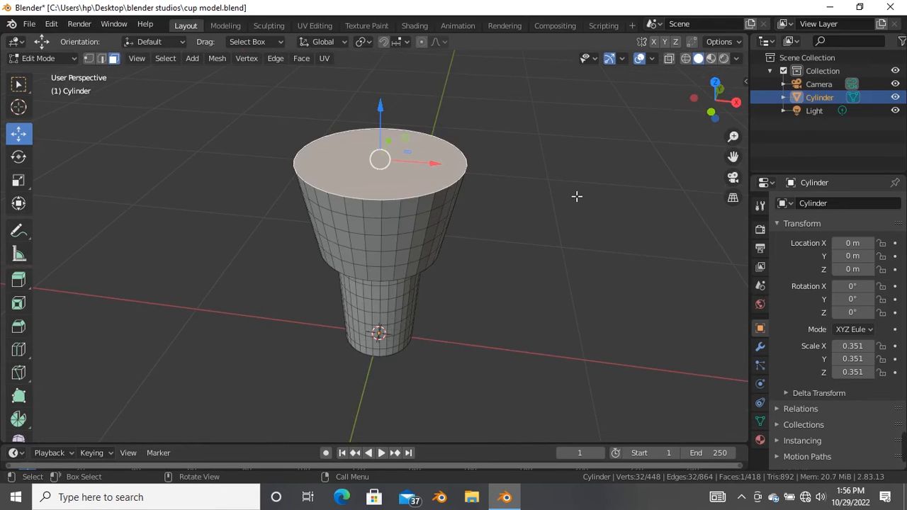
key(x)
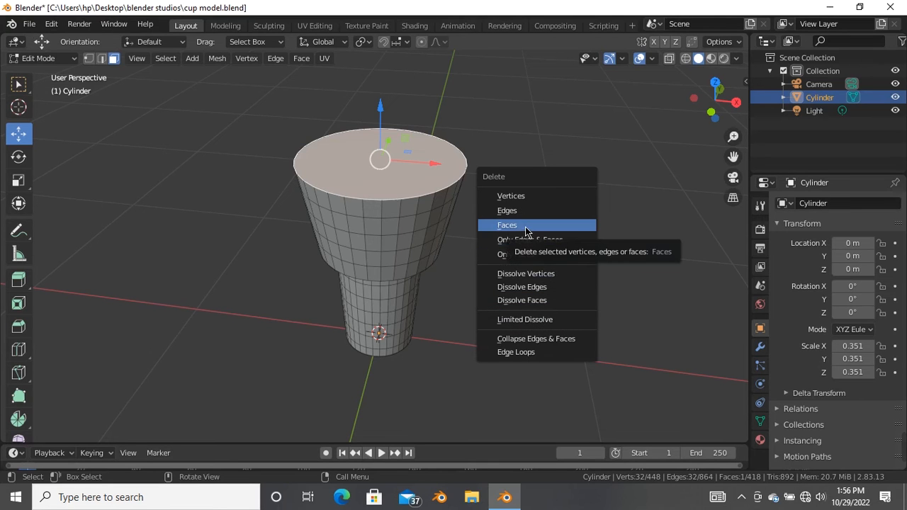
click(526, 227)
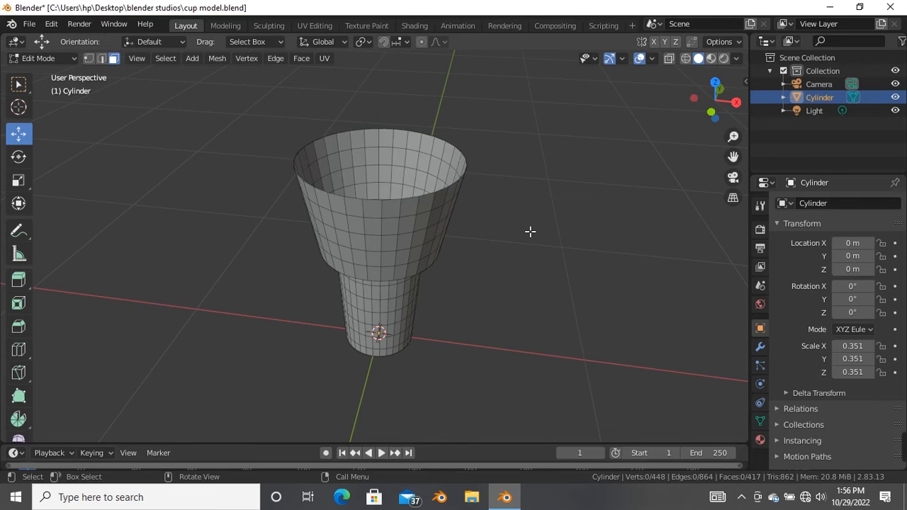
- Examine the opened cup's rim and side walls from several angles and distances
middle_drag(390, 150, 402, 133)
scroll(388, 216, up, 3)
scroll(388, 215, down, 4)
scroll(388, 201, up, 4)
scroll(389, 201, down, 4)
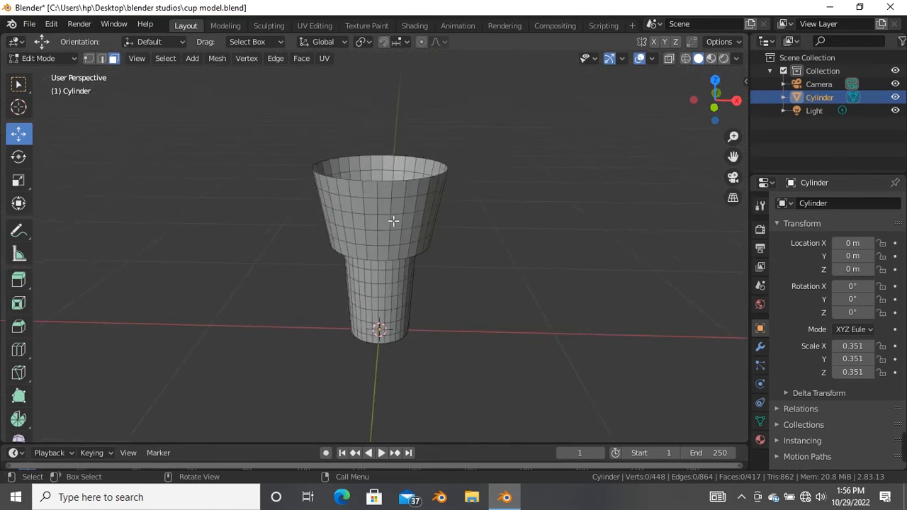
scroll(421, 228, up, 3)
scroll(412, 199, down, 3)
middle_drag(411, 187, 414, 162)
scroll(411, 168, up, 3)
scroll(411, 168, down, 3)
scroll(419, 220, up, 4)
scroll(421, 219, down, 4)
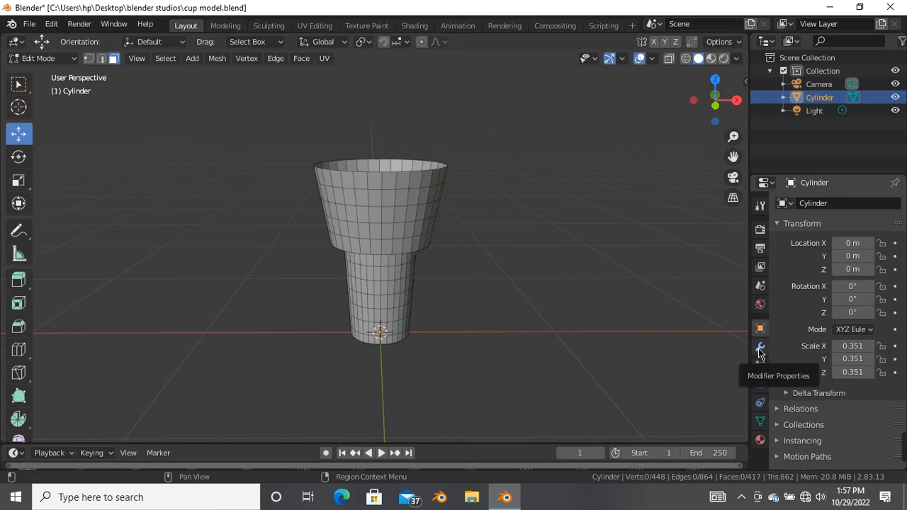
- Add a Solidify modifier to the cylinder
click(760, 349)
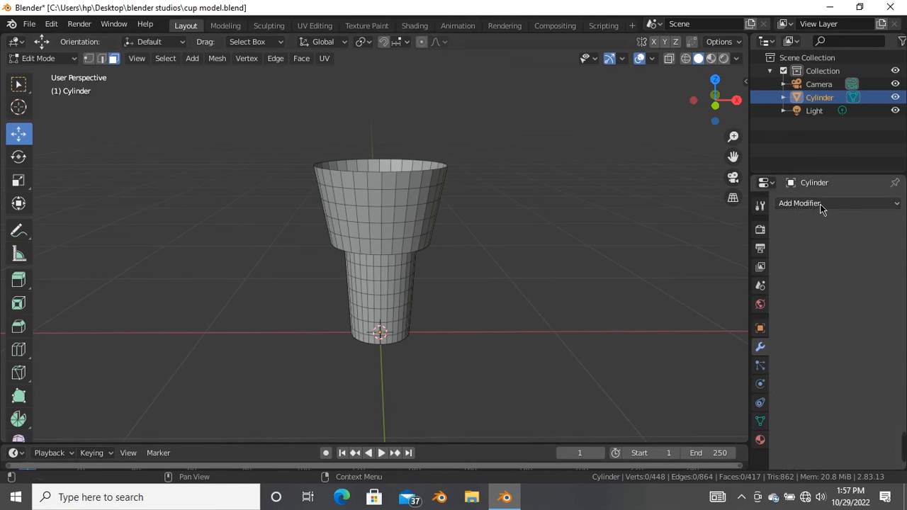
click(874, 204)
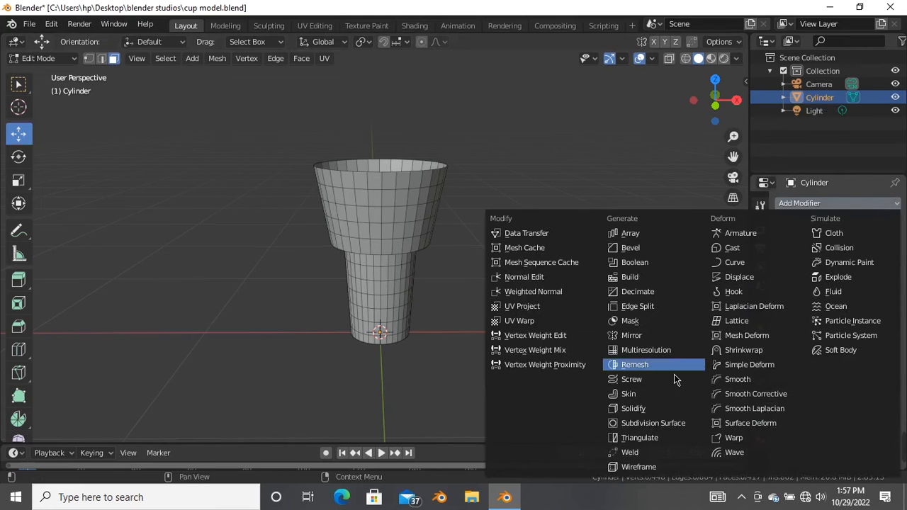
click(659, 412)
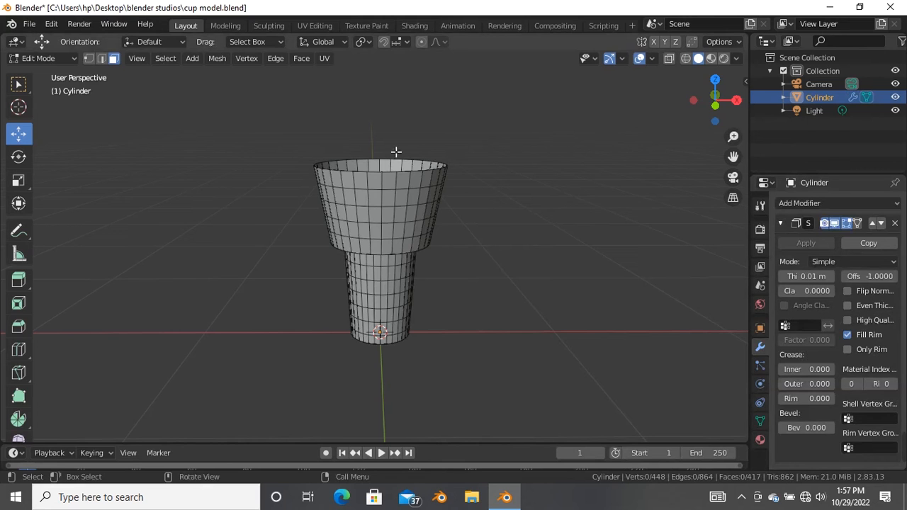
- Set the Solidify modifier's thickness to 0.06 m
scroll(401, 155, up, 5)
middle_drag(394, 152, 527, 206)
scroll(559, 212, up, 1)
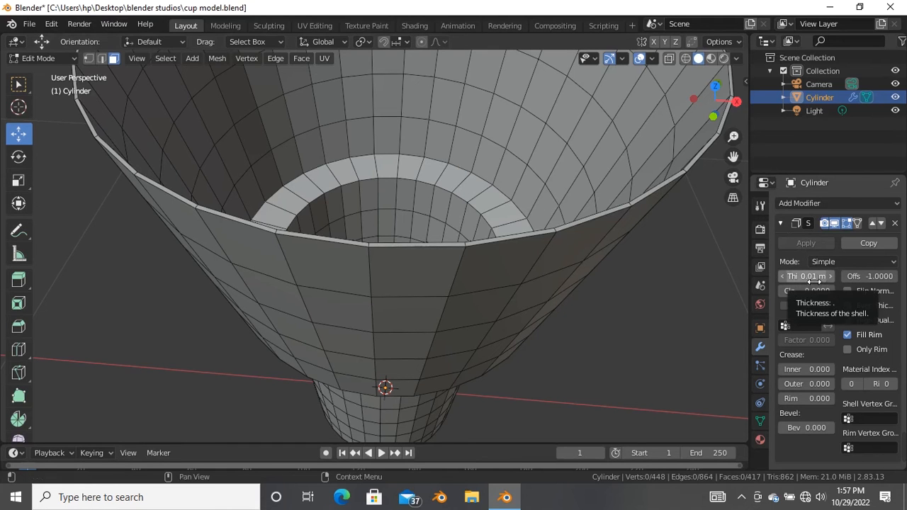
mouse_move(806, 276)
mouse_down()
mouse_move(849, 276)
mouse_move(815, 276)
mouse_up()
- Inspect the thickened wall along the rim, the outer sides and the inside of the cup
scroll(513, 262, down, 3)
middle_drag(513, 261, 563, 227)
scroll(401, 189, up, 5)
scroll(403, 237, down, 5)
middle_drag(403, 236, 475, 184)
scroll(476, 184, up, 2)
scroll(473, 190, down, 2)
middle_drag(441, 254, 440, 167)
scroll(436, 233, up, 2)
scroll(421, 239, down, 3)
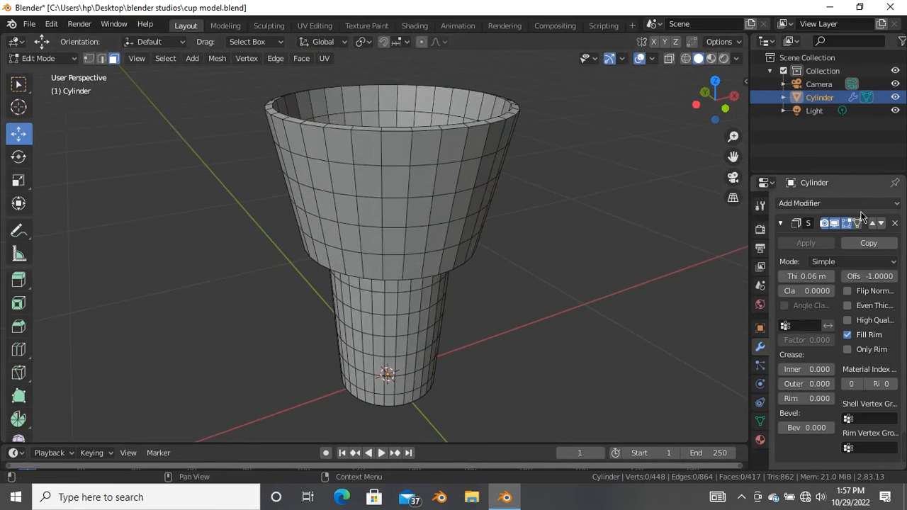
scroll(472, 219, down, 3)
middle_drag(459, 216, 430, 244)
scroll(418, 212, up, 4)
scroll(404, 187, down, 2)
scroll(405, 187, down, 2)
scroll(410, 186, up, 4)
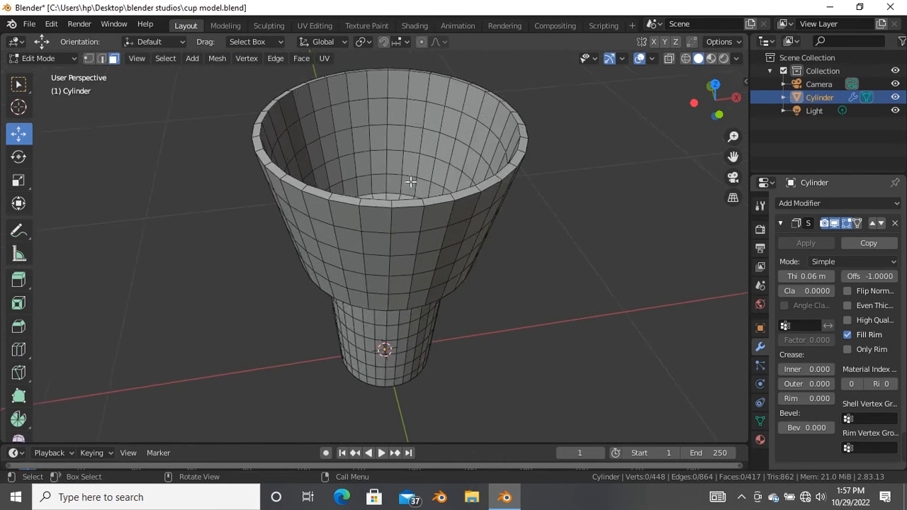
middle_drag(416, 168, 407, 207)
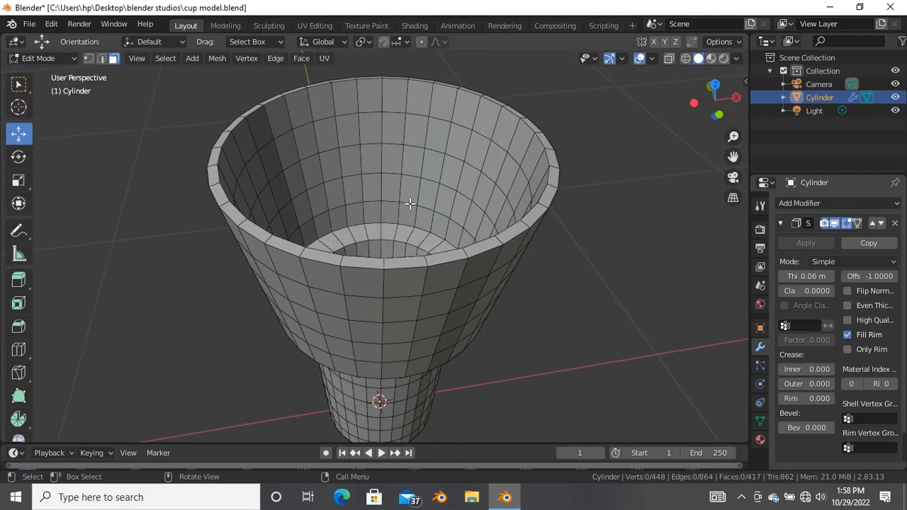
- Switch to Object Mode and apply the Solidify modifier to the mesh
key(Tab)
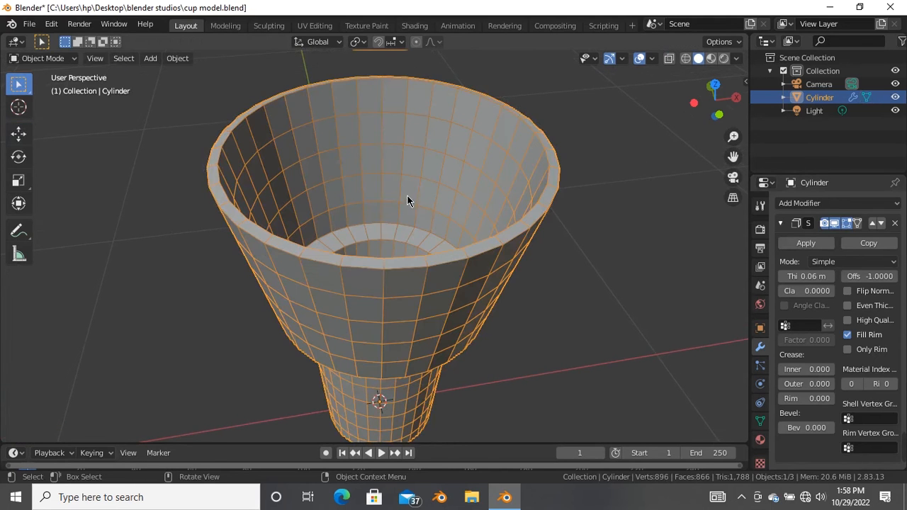
key(Tab)
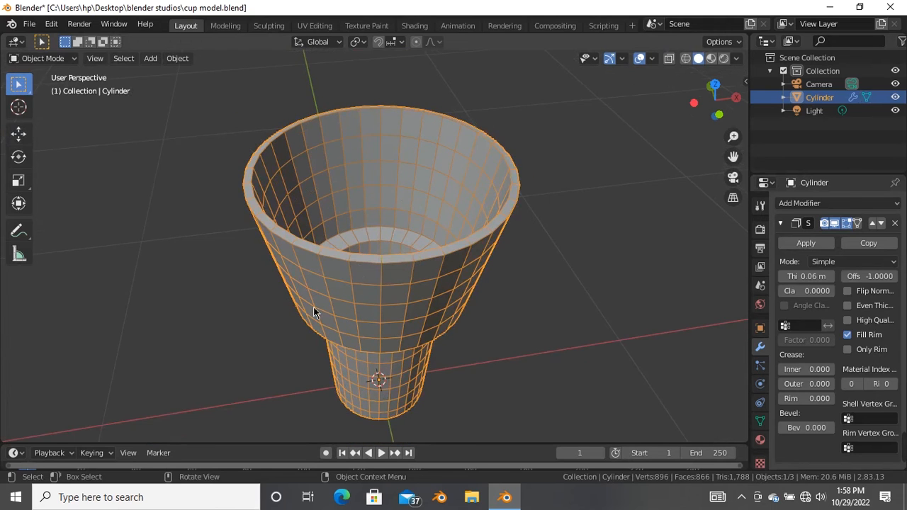
key(Tab)
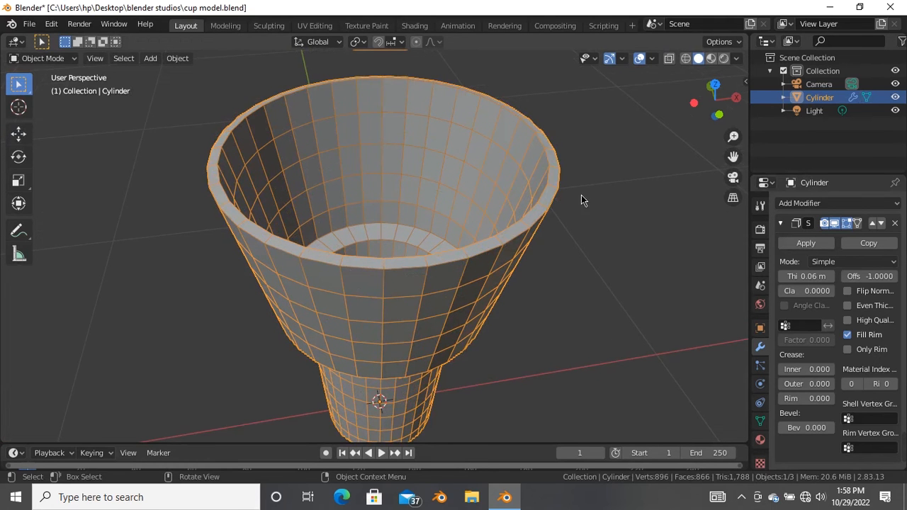
click(818, 243)
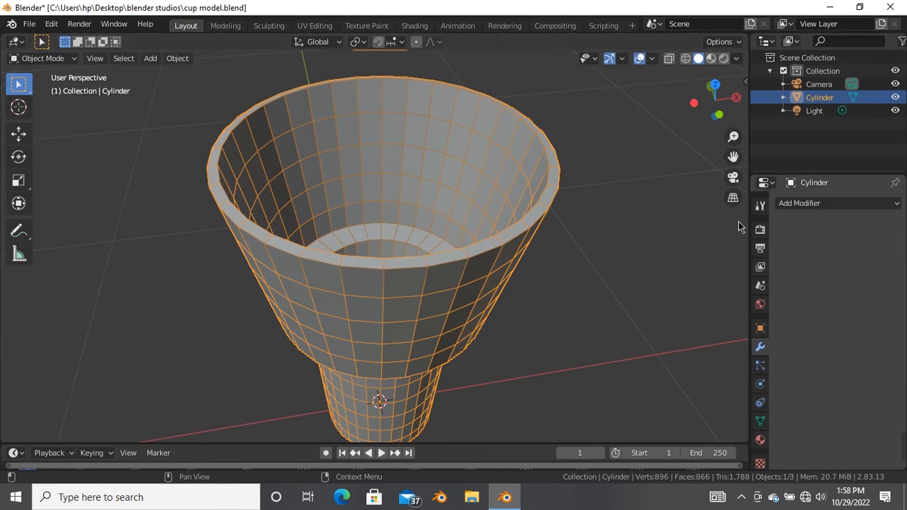
- Check the solidified cup from below, from the side and from above
scroll(440, 248, down, 4)
middle_drag(444, 296, 453, 225)
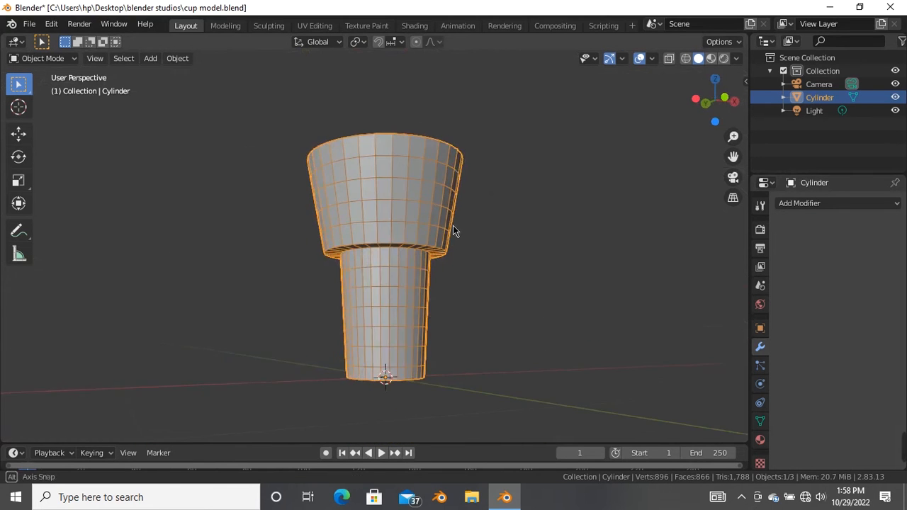
scroll(376, 259, up, 3)
scroll(386, 254, down, 3)
mouse_move(391, 310)
middle_down()
mouse_move(405, 229)
mouse_move(409, 360)
mouse_move(392, 309)
mouse_move(409, 278)
mouse_move(394, 316)
middle_up()
scroll(389, 321, up, 2)
middle_drag(453, 340, 443, 229)
scroll(444, 229, down, 3)
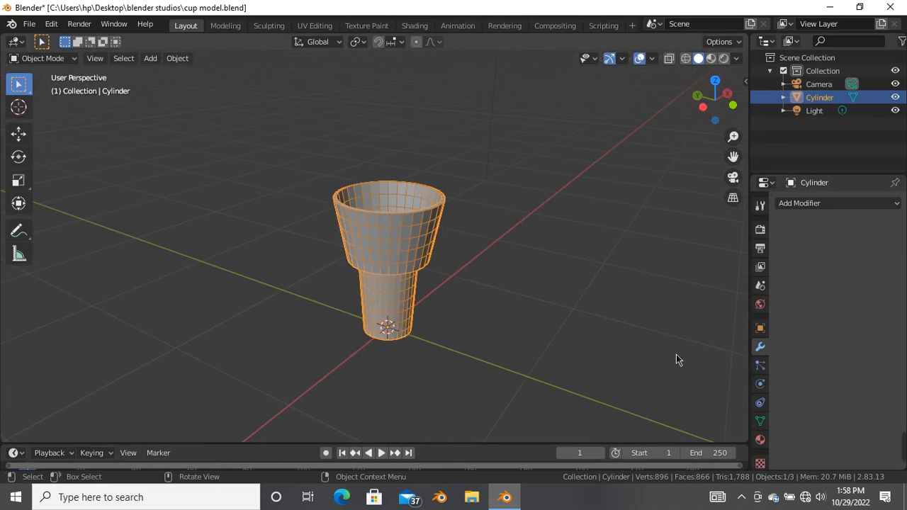
scroll(399, 287, up, 3)
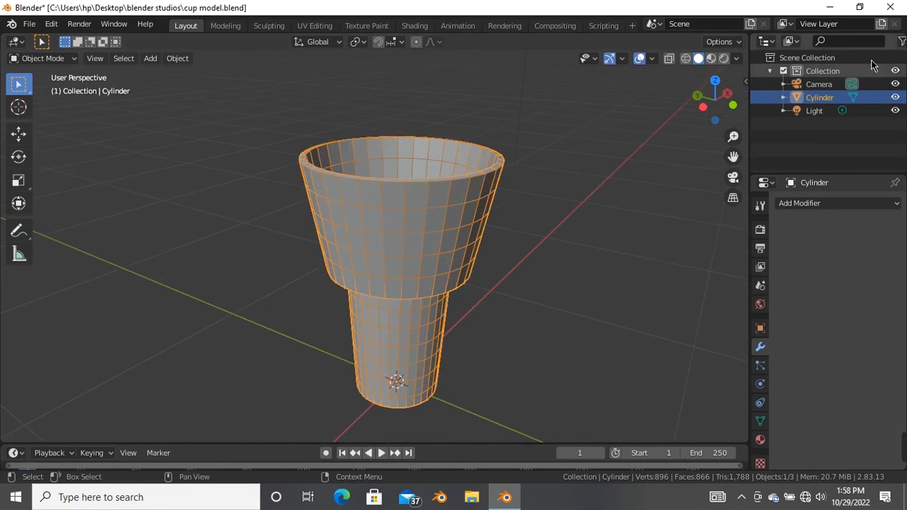
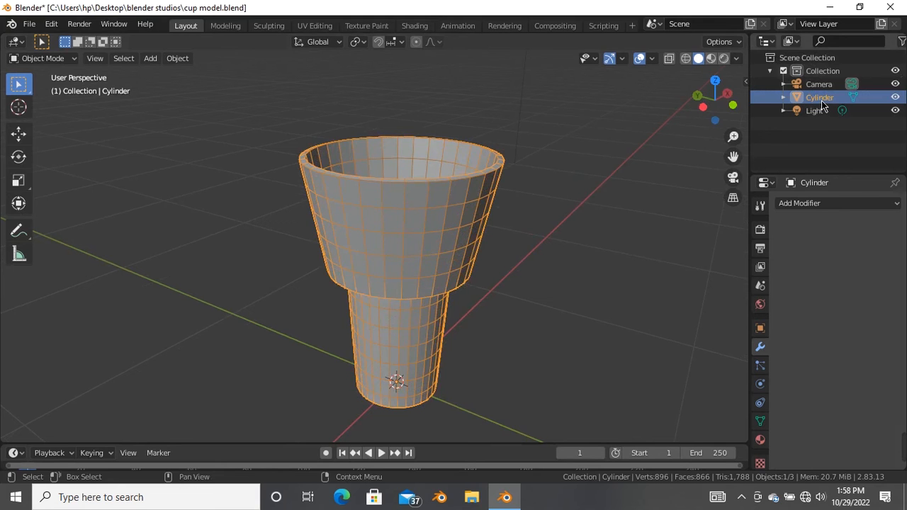
- Rename the Cylinder object as cup
key(F2)
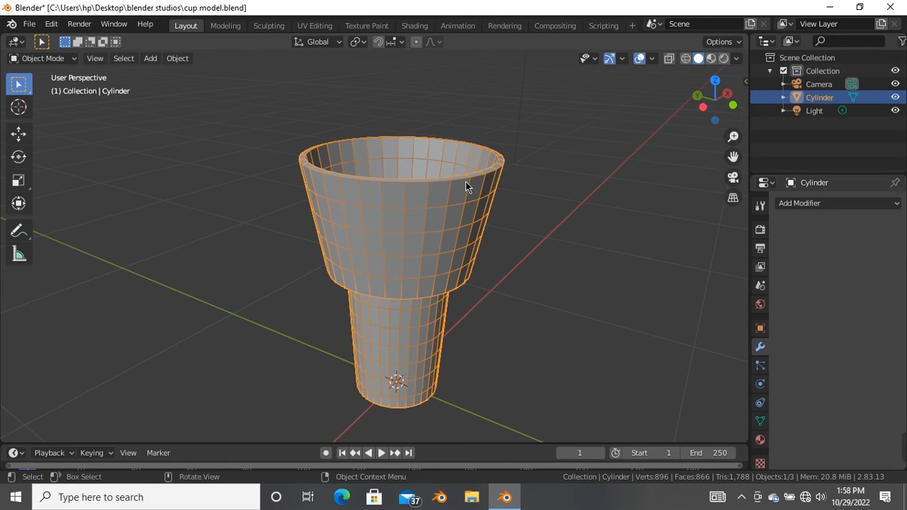
key(F2)
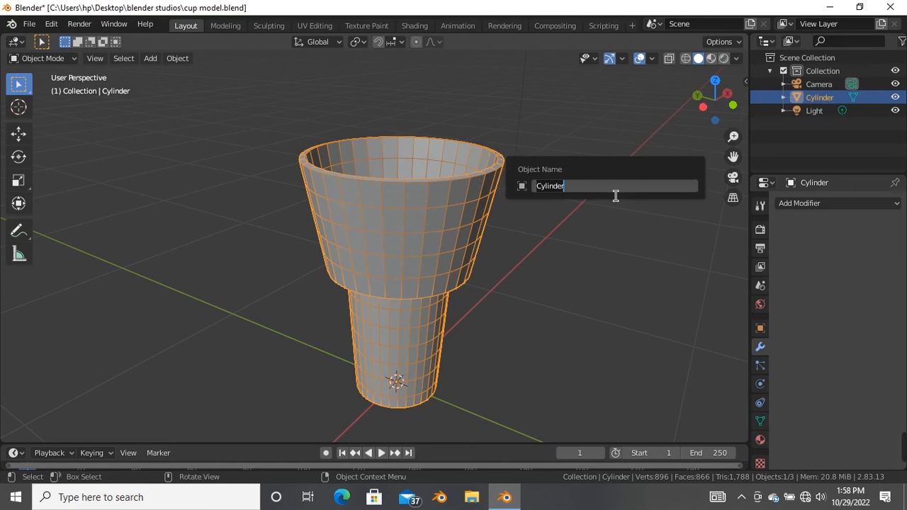
drag(616, 195, 532, 192)
text(cup)
key(Return)
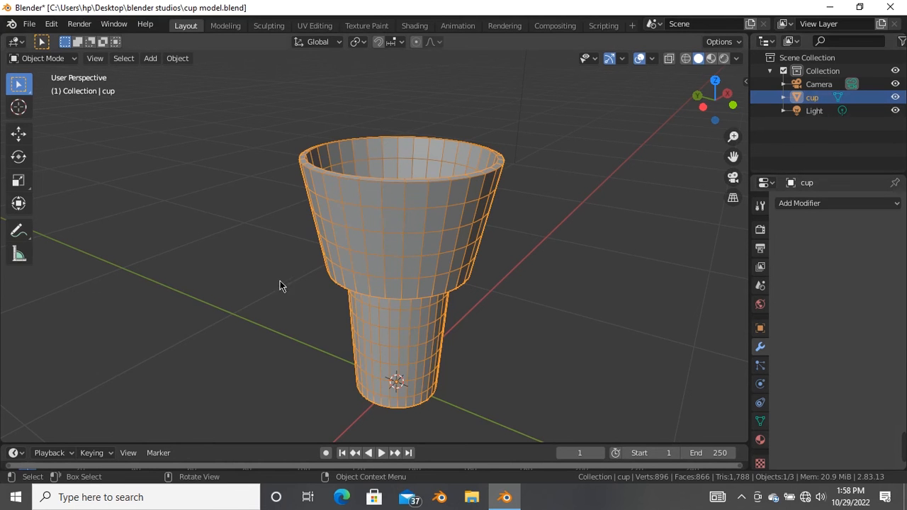
- Return the cup to Edit Mode with the Move tool active
scroll(370, 197, down, 2)
middle_drag(396, 277, 478, 274)
scroll(478, 275, up, 3)
scroll(397, 227, down, 2)
middle_drag(402, 256, 431, 239)
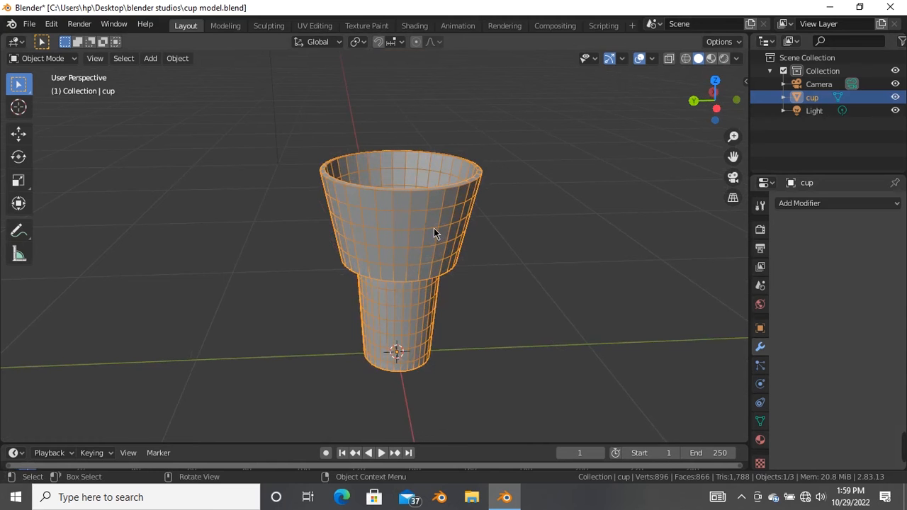
key(Tab)
key(shift+space)
key(g)
- Examine the cup's mesh around the rim, the outer walls and the base
middle_drag(398, 244, 367, 229)
scroll(391, 253, up, 4)
scroll(394, 249, down, 4)
scroll(367, 230, up, 1)
scroll(367, 230, up, 3)
scroll(364, 219, down, 3)
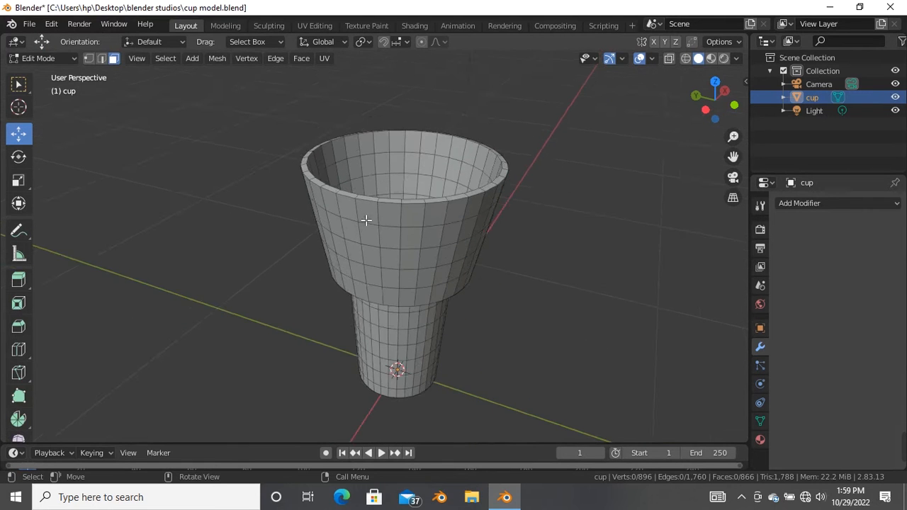
scroll(417, 195, up, 4)
scroll(429, 195, down, 3)
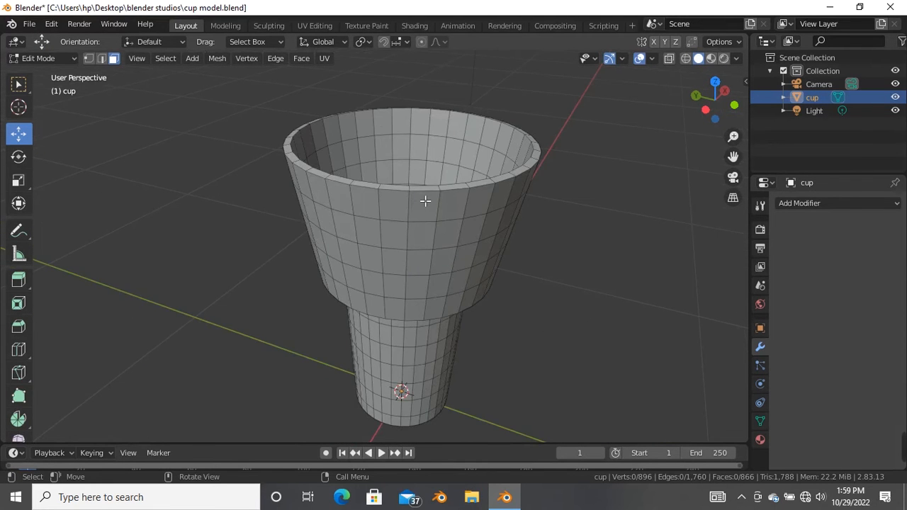
scroll(425, 202, down, 3)
middle_drag(421, 203, 375, 262)
middle_drag(400, 225, 417, 314)
scroll(420, 232, down, 3)
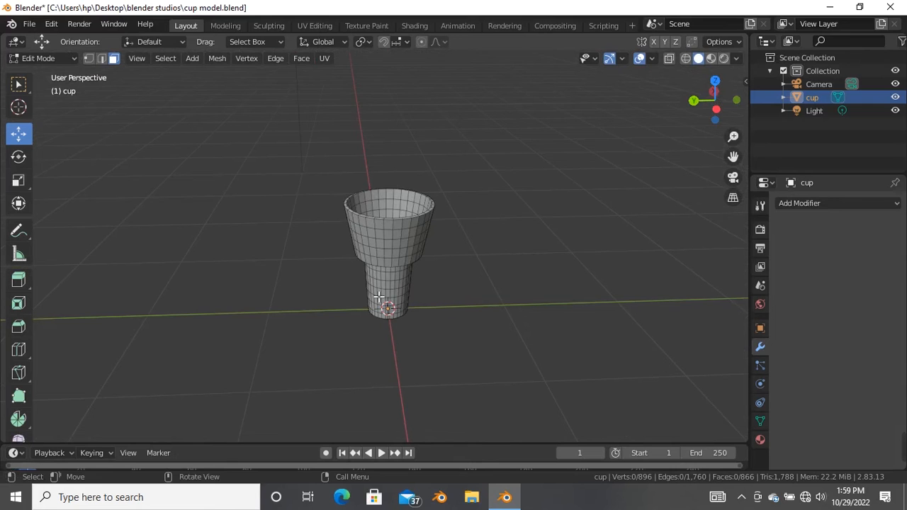
- Add two evenly spaced loop cuts around the underside of the outer ledge between the wide and narrow sections
scroll(386, 297, up, 3)
mouse_move(401, 237)
middle_down()
mouse_move(402, 227)
mouse_move(432, 353)
mouse_move(407, 320)
mouse_move(405, 297)
mouse_move(409, 361)
mouse_move(415, 234)
mouse_move(376, 222)
mouse_move(399, 380)
mouse_move(361, 222)
mouse_move(388, 244)
middle_up()
scroll(407, 209, up, 1)
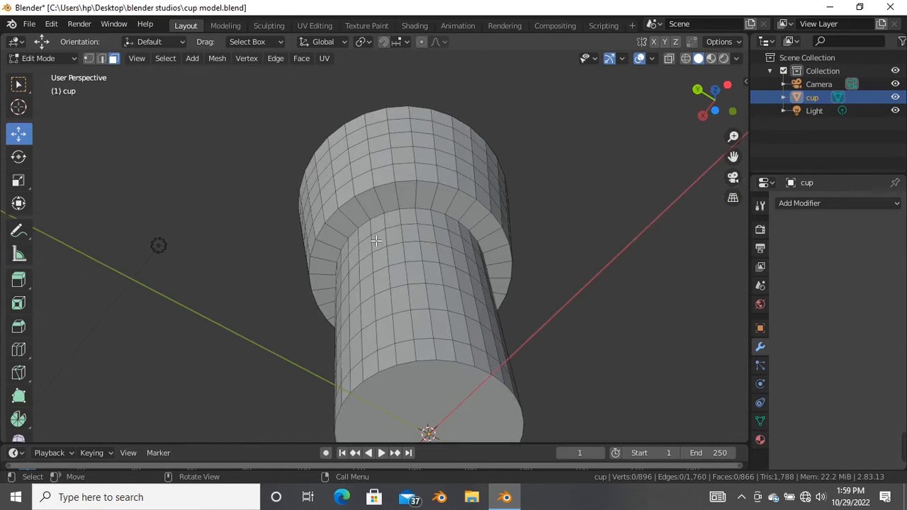
key(ctrl+r)
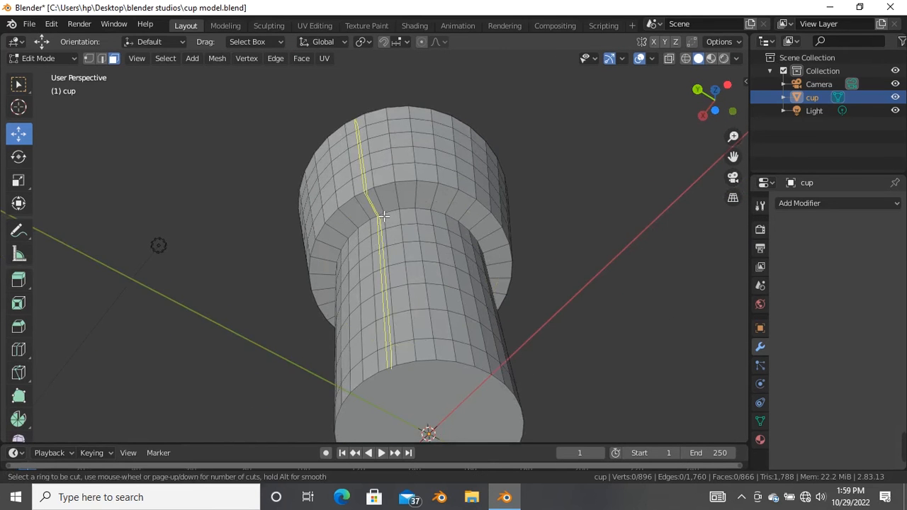
scroll(379, 205, up, 1)
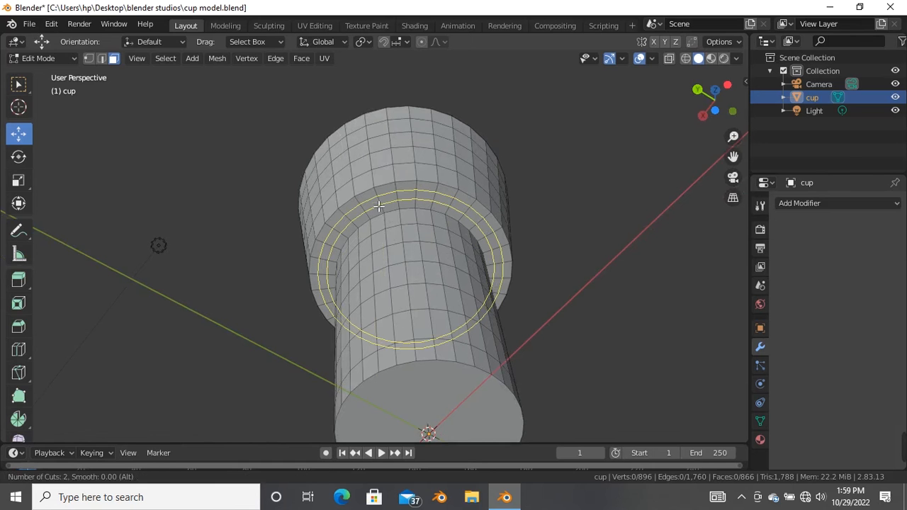
click(379, 205)
click(379, 203)
- Add two evenly spaced loop cuts around the ledge inside the cup
middle_drag(379, 202, 326, 233)
scroll(394, 263, down, 3)
scroll(324, 221, up, 4)
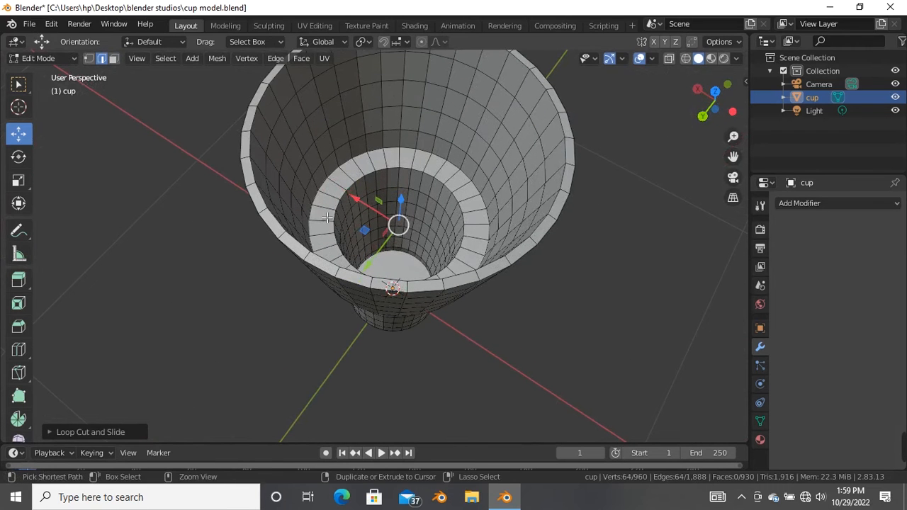
key(ctrl+r)
scroll(329, 214, up, 2)
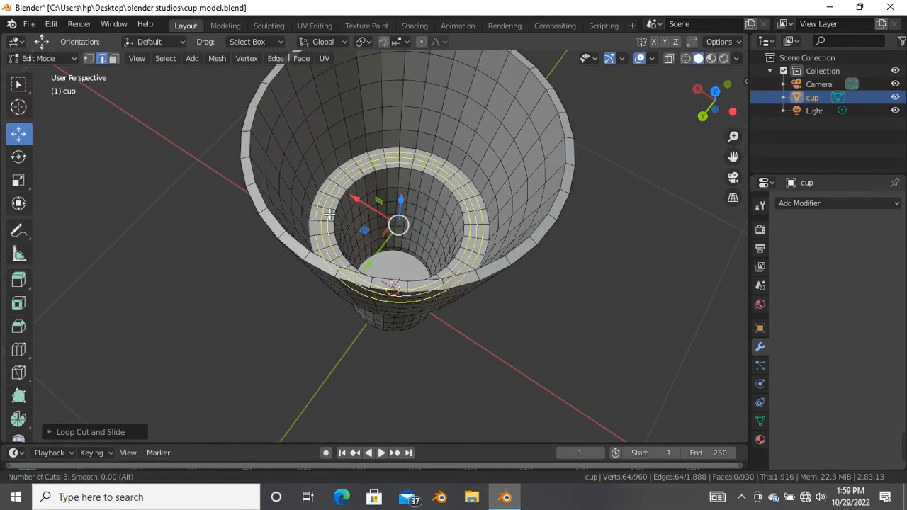
click(329, 214)
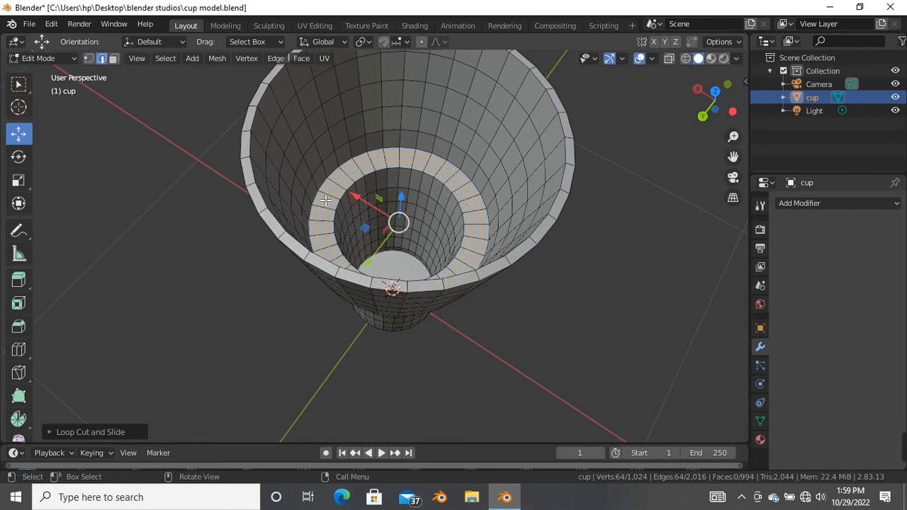
scroll(333, 227, down, 4)
scroll(333, 191, up, 5)
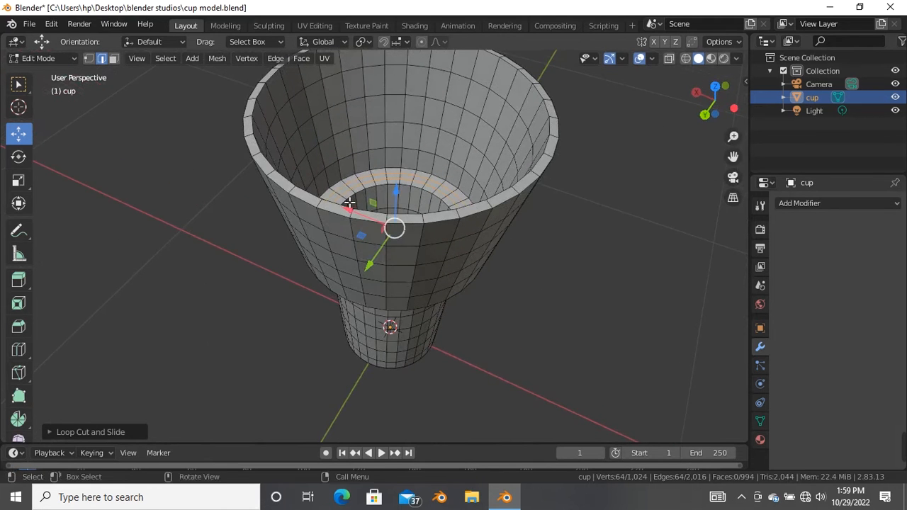
middle_drag(349, 191, 345, 234)
scroll(342, 275, up, 3)
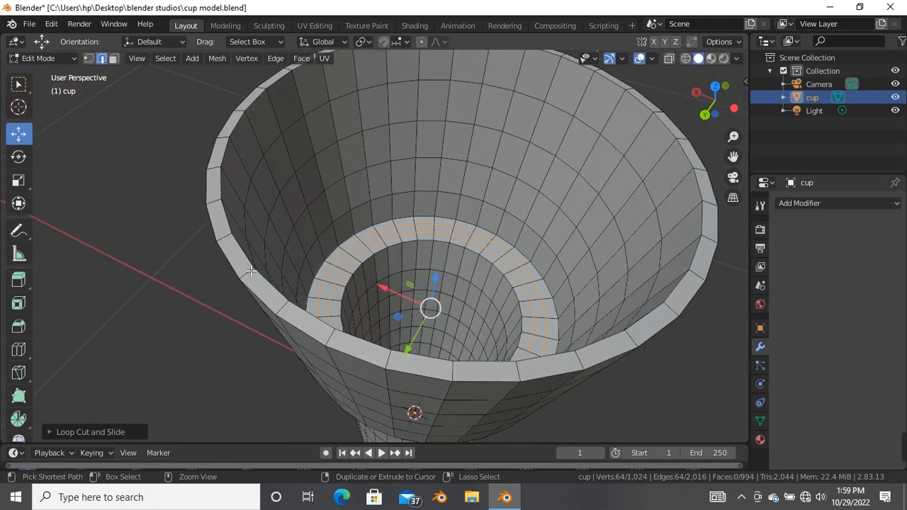
- Add one centred loop cut around the flat top face of the cup's rim
key(ctrl+r)
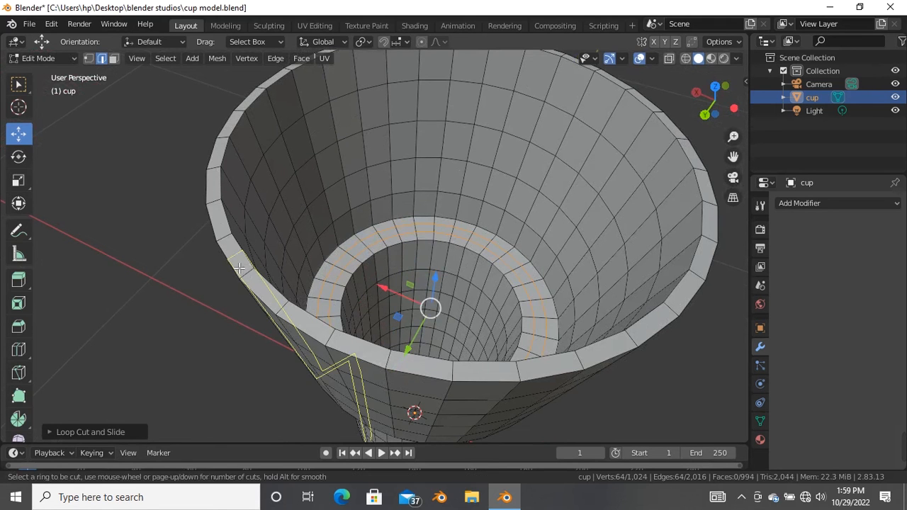
click(221, 205)
click(220, 204)
scroll(222, 204, down, 3)
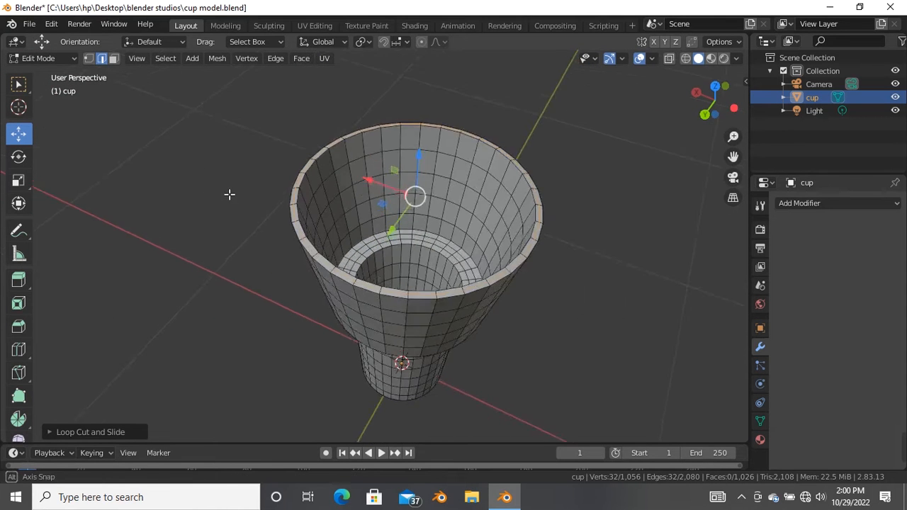
- Examine the cup's rim, interior and outer walls from above and from the side
middle_drag(223, 203, 236, 178)
scroll(318, 203, up, 2)
scroll(323, 202, up, 2)
scroll(332, 213, down, 3)
middle_drag(332, 212, 241, 192)
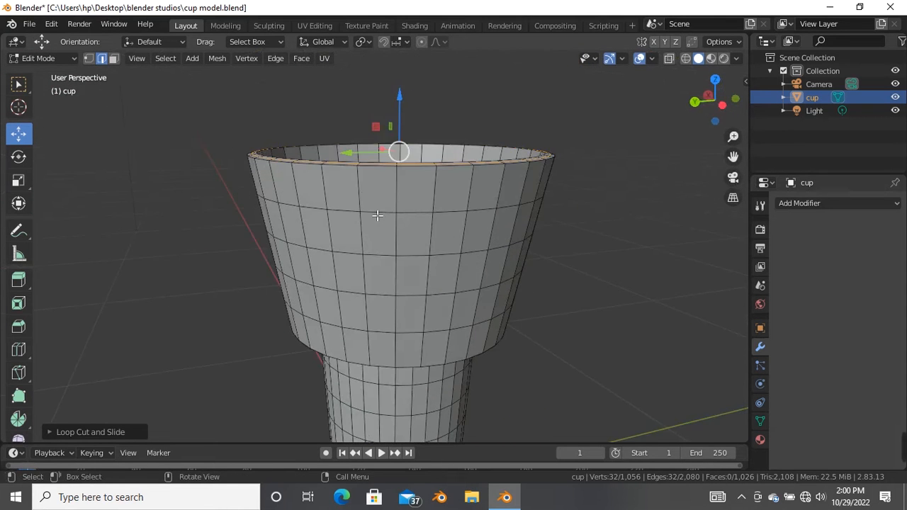
scroll(326, 148, down, 1)
scroll(326, 147, down, 1)
middle_drag(327, 147, 413, 284)
scroll(395, 192, down, 3)
scroll(414, 282, up, 3)
middle_drag(454, 149, 482, 218)
scroll(482, 218, down, 3)
middle_drag(481, 219, 494, 247)
scroll(459, 224, down, 1)
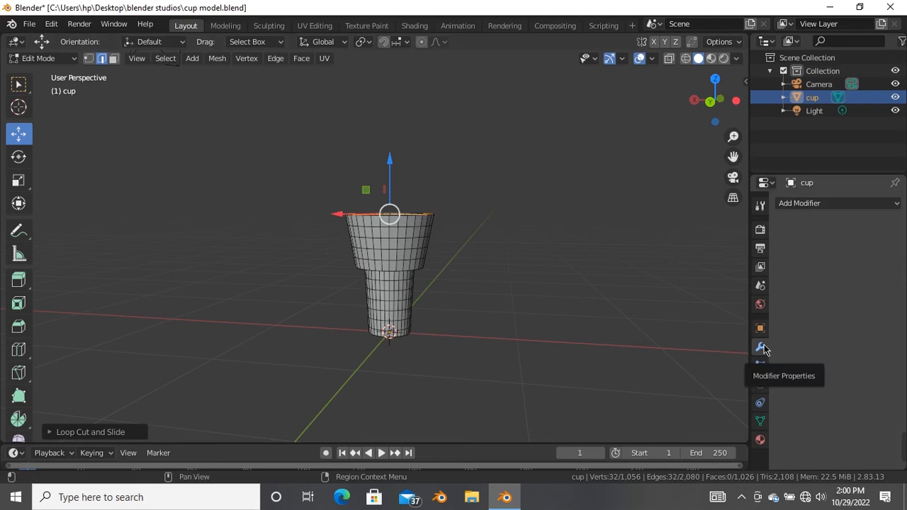
- Add a Subdivision Surface modifier to the cup and enable its On Cage display for Edit Mode
click(873, 204)
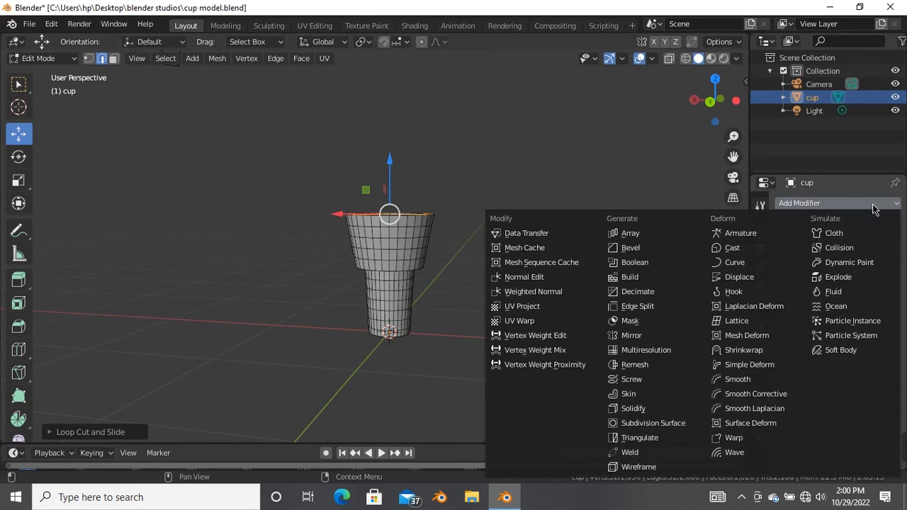
click(673, 428)
scroll(421, 227, up, 4)
scroll(421, 233, down, 3)
middle_drag(418, 267, 408, 306)
scroll(408, 307, up, 4)
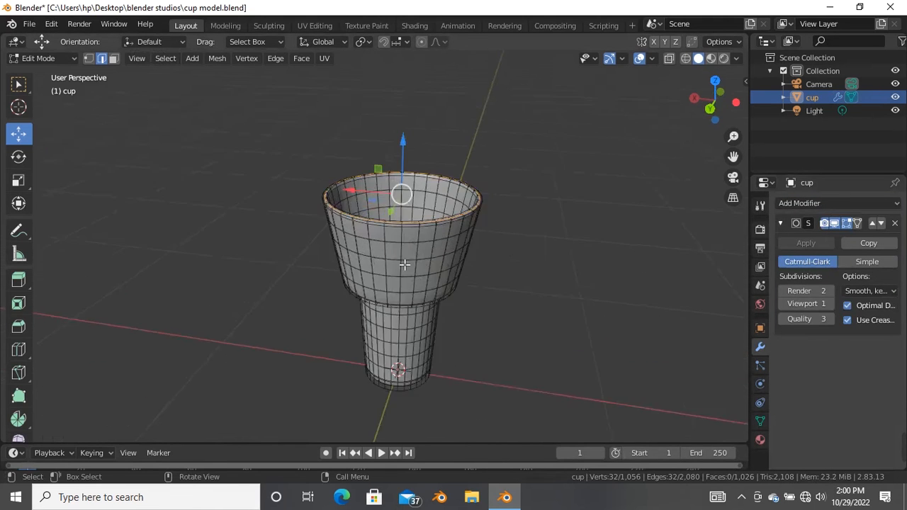
click(859, 225)
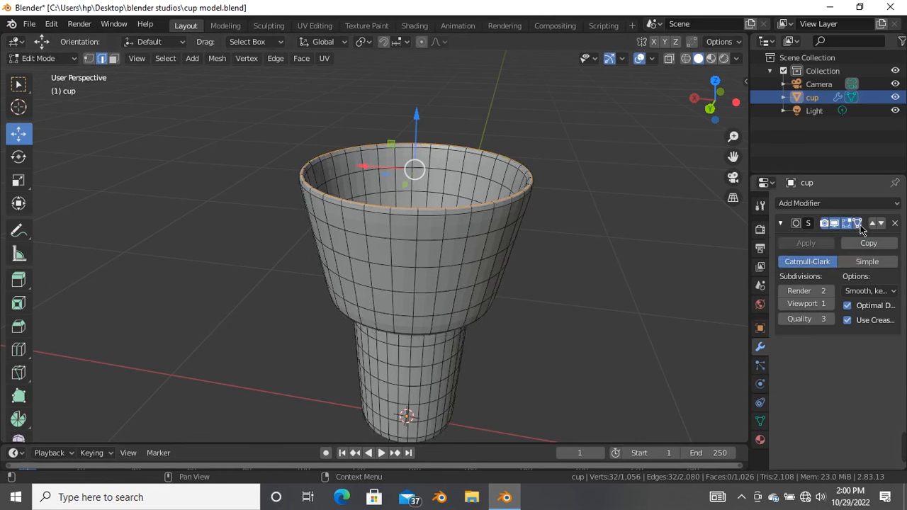
scroll(387, 238, up, 3)
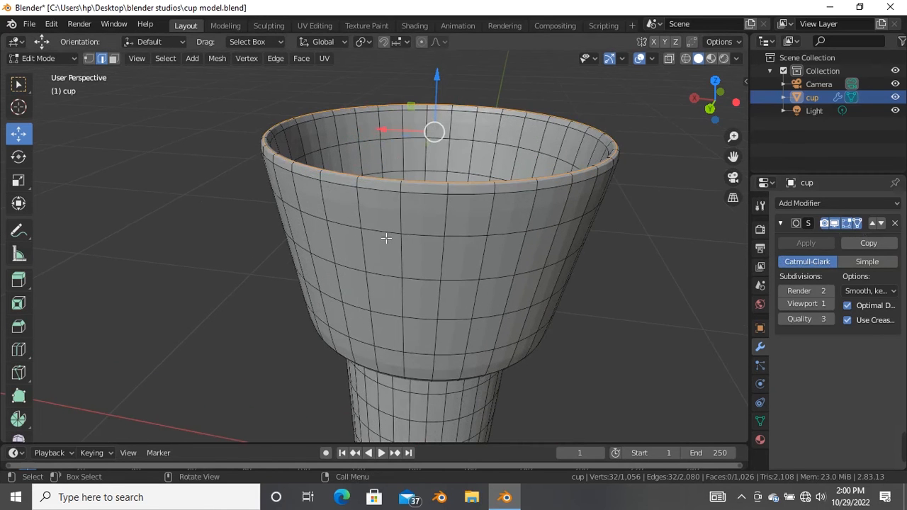
- Return the cup to Object Mode and turn off the wireframe overlay
key(Tab)
scroll(433, 270, down, 4)
middle_drag(433, 270, 427, 250)
scroll(411, 305, up, 5)
scroll(417, 276, down, 4)
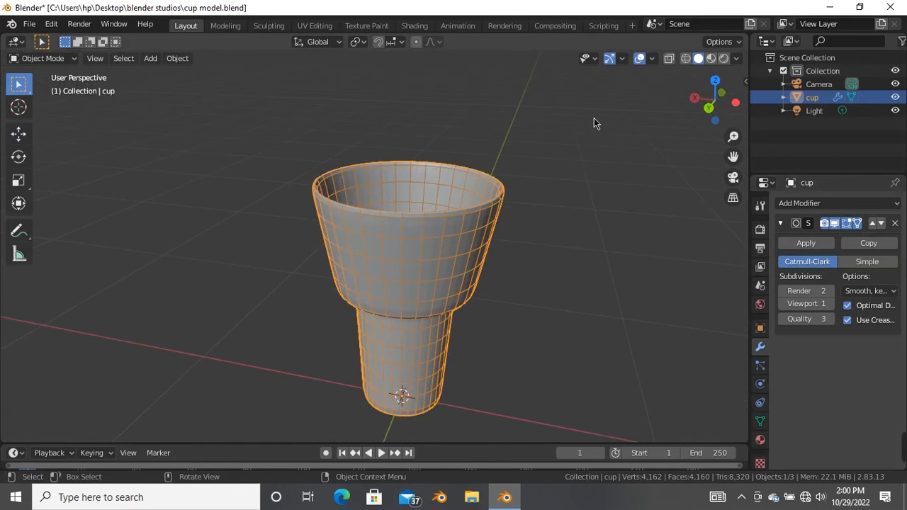
click(652, 60)
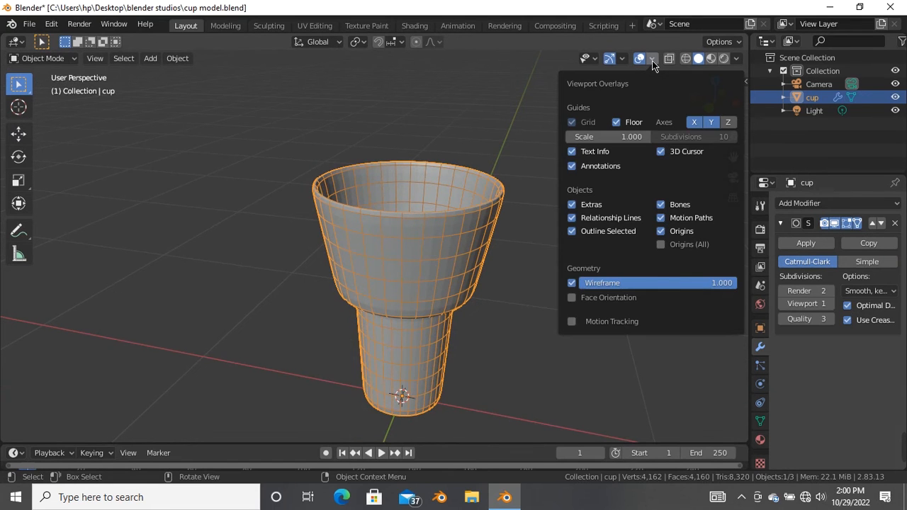
click(573, 284)
- Apply Shade Smooth to the cup
scroll(489, 273, down, 3)
middle_drag(450, 265, 391, 231)
scroll(380, 213, up, 4)
scroll(396, 267, up, 3)
scroll(400, 227, up, 4)
scroll(395, 218, down, 4)
scroll(390, 215, down, 3)
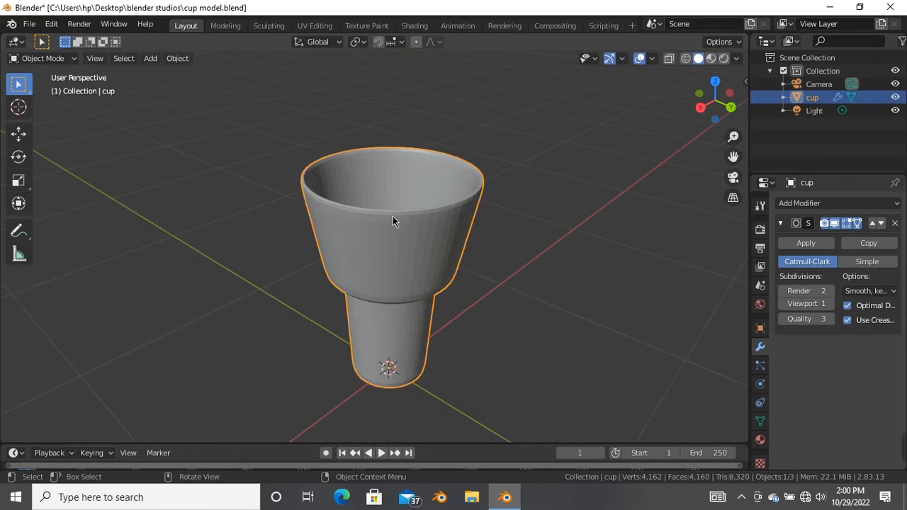
right_click(399, 228)
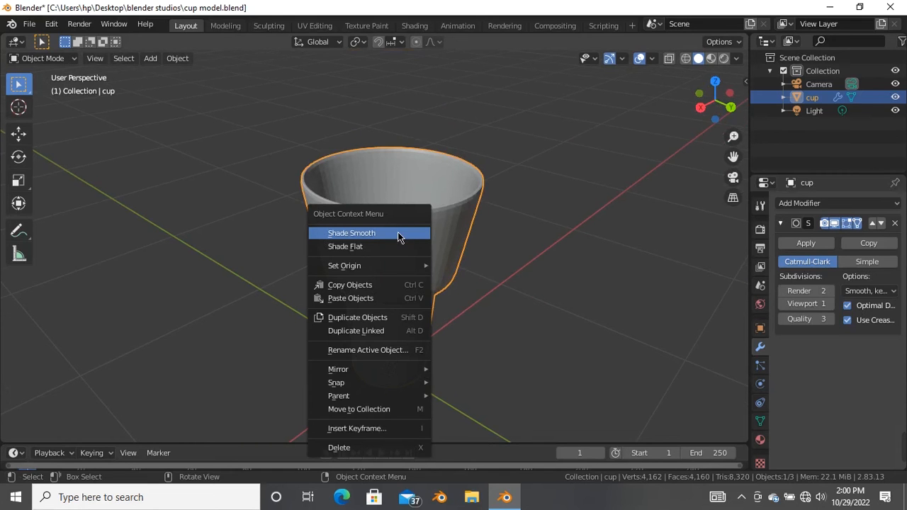
click(399, 233)
- Examine the smooth-shaded cup's base, outer ledge, walls and rim for shading flaws
middle_drag(385, 214, 418, 169)
scroll(410, 226, down, 3)
scroll(383, 281, up, 3)
key(Tab)
middle_drag(395, 328, 398, 291)
key(Tab)
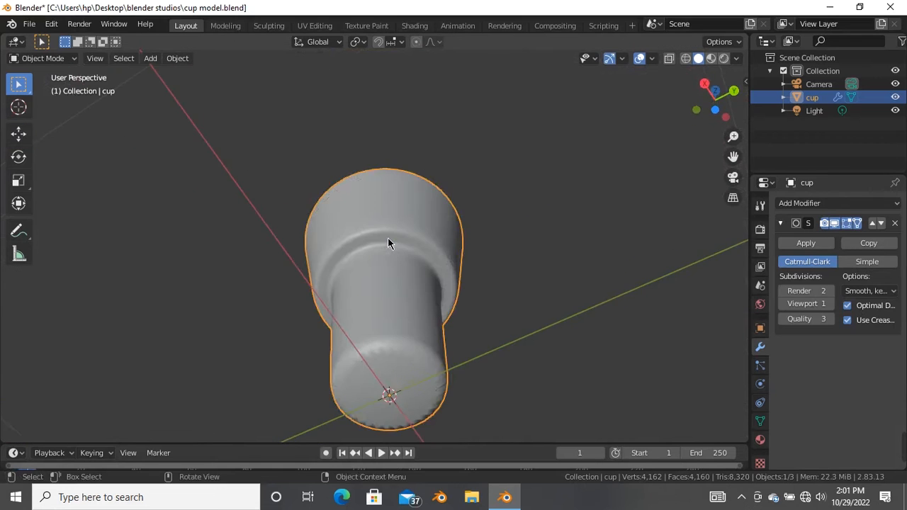
middle_drag(387, 243, 392, 348)
scroll(391, 356, down, 4)
scroll(399, 346, up, 5)
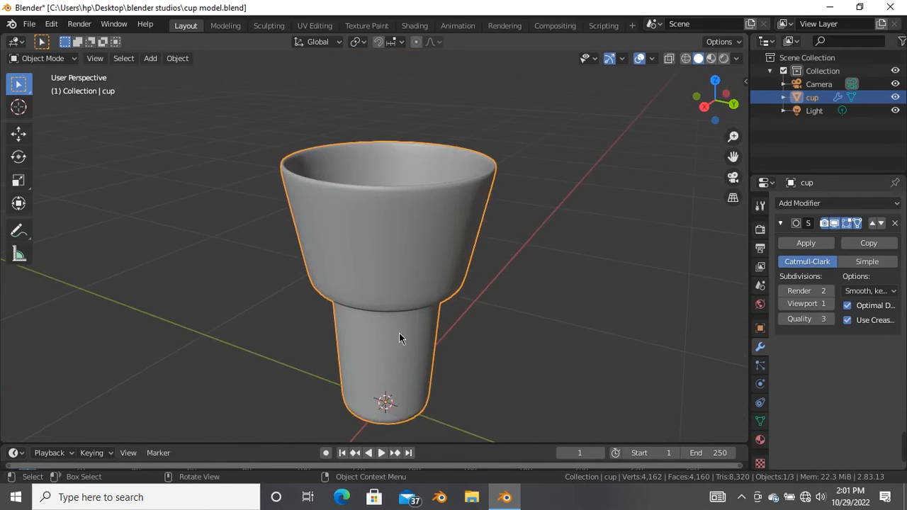
key(Tab)
key(Tab)
middle_drag(410, 345, 420, 218)
scroll(421, 251, down, 3)
middle_drag(421, 251, 424, 323)
scroll(360, 209, up, 2)
middle_drag(360, 204, 409, 274)
scroll(406, 253, up, 2)
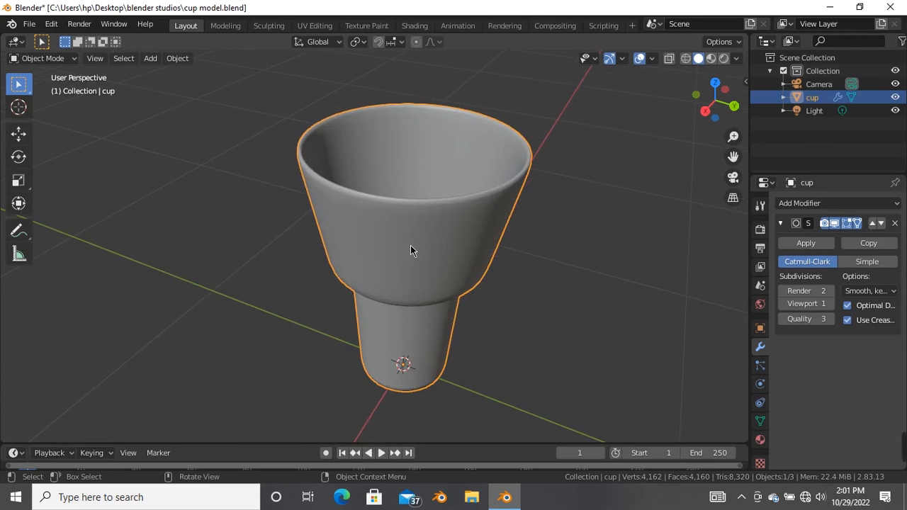
- In Edit Mode, add a loop cut around the wide section just above the outer ledge, with an edge slide of about 0.41
key(Tab)
scroll(415, 249, down, 2)
mouse_move(415, 249)
middle_down()
mouse_move(425, 304)
mouse_move(456, 202)
mouse_move(423, 281)
mouse_move(421, 385)
mouse_move(397, 376)
mouse_move(388, 283)
mouse_move(405, 256)
middle_up()
scroll(393, 274, up, 4)
scroll(411, 302, up, 1)
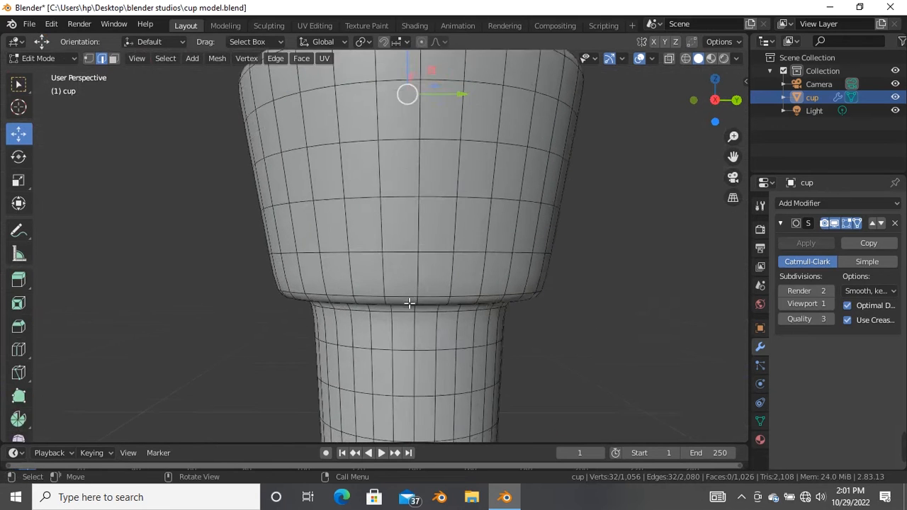
middle_drag(411, 302, 416, 246)
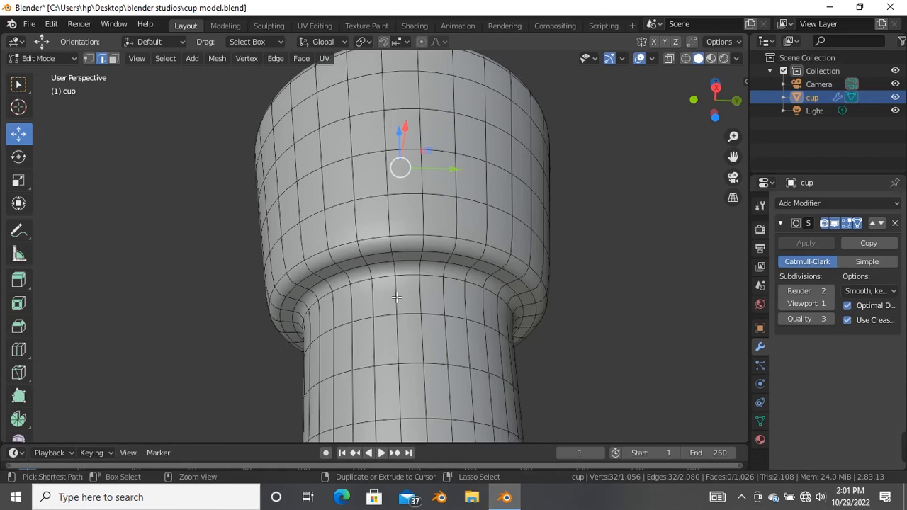
key(ctrl+r)
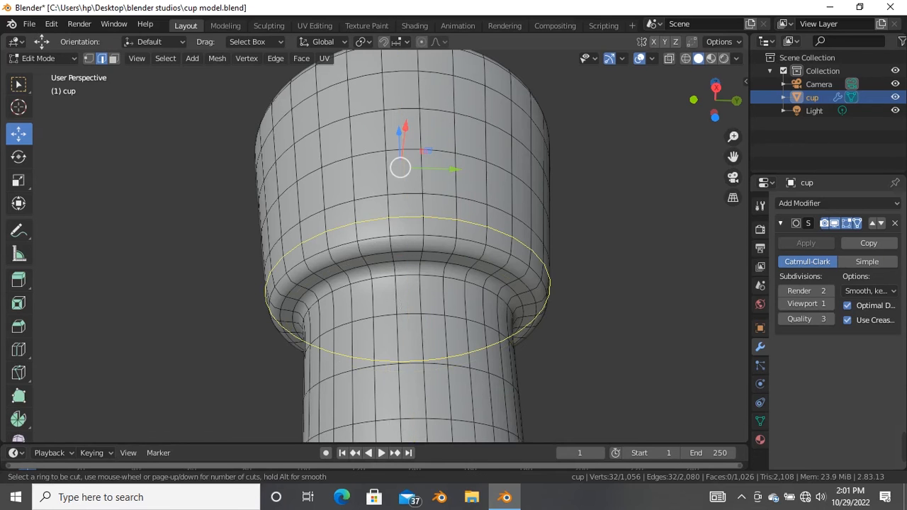
click(394, 213)
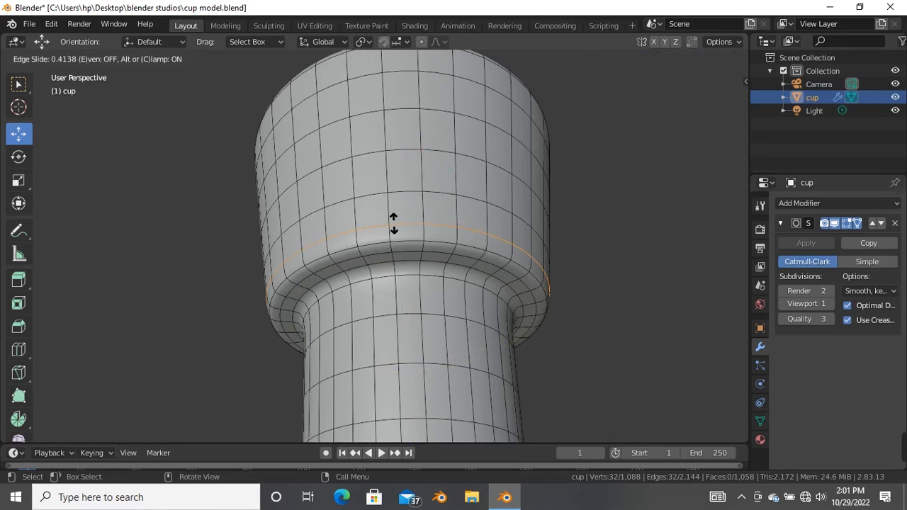
click(394, 224)
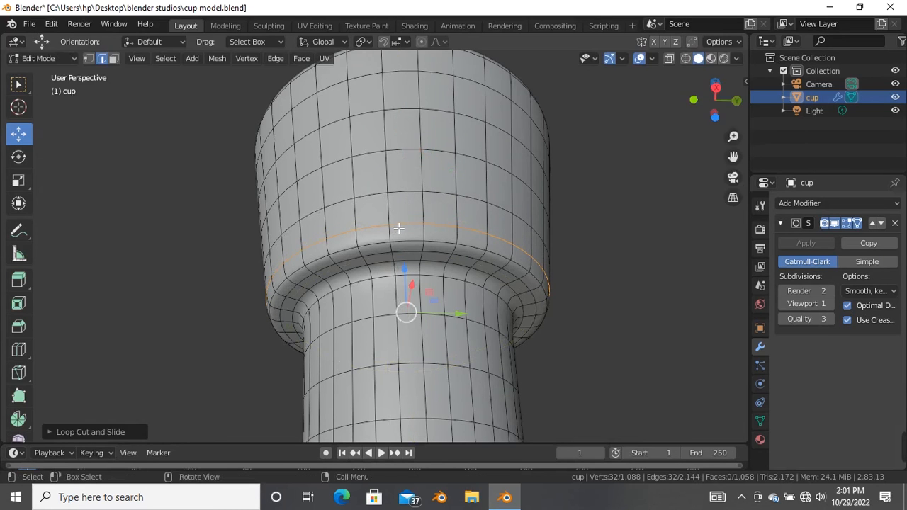
- Add a loop cut around the upper end of the narrow section, slid fully up to the ledge at -1.0
key(ctrl+r)
click(396, 292)
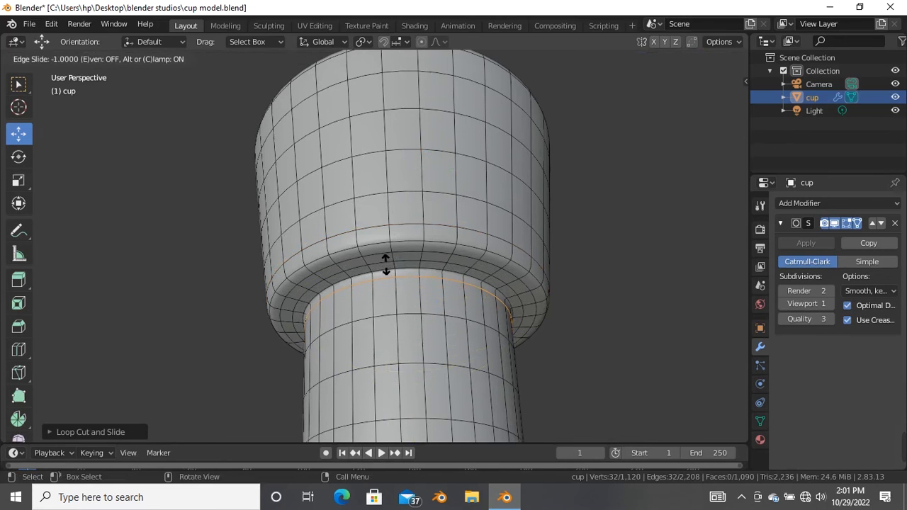
click(385, 264)
- Examine the cup's ledge, interior and narrow section, comparing the smoothed result in Object Mode and Edit Mode
middle_drag(388, 280, 402, 263)
key(Tab)
scroll(390, 244, up, 5)
key(Tab)
scroll(434, 300, down, 6)
middle_drag(435, 301, 454, 380)
scroll(456, 331, down, 2)
scroll(384, 210, up, 4)
scroll(384, 210, down, 3)
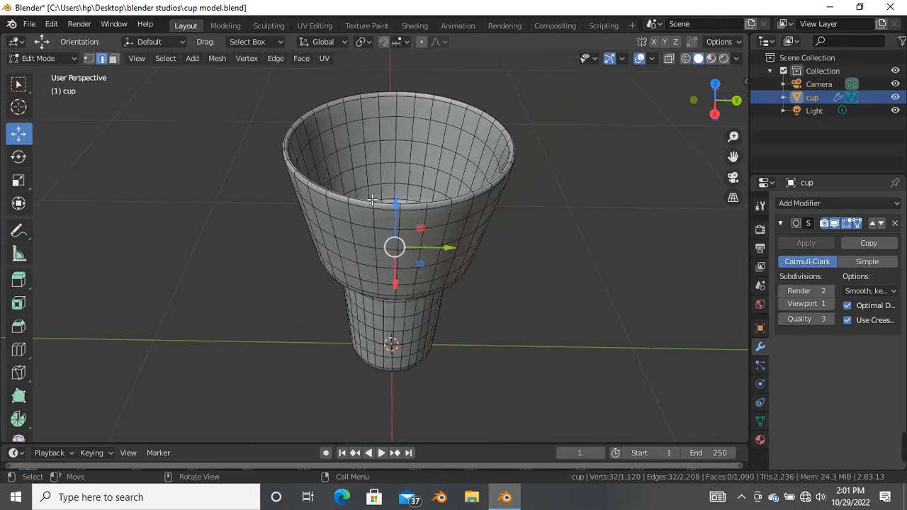
middle_drag(388, 226, 383, 286)
scroll(328, 210, up, 4)
middle_drag(327, 210, 363, 197)
middle_drag(233, 175, 308, 178)
scroll(354, 206, down, 4)
middle_drag(390, 220, 402, 227)
scroll(402, 228, up, 5)
key(Tab)
middle_drag(427, 342, 411, 332)
key(Tab)
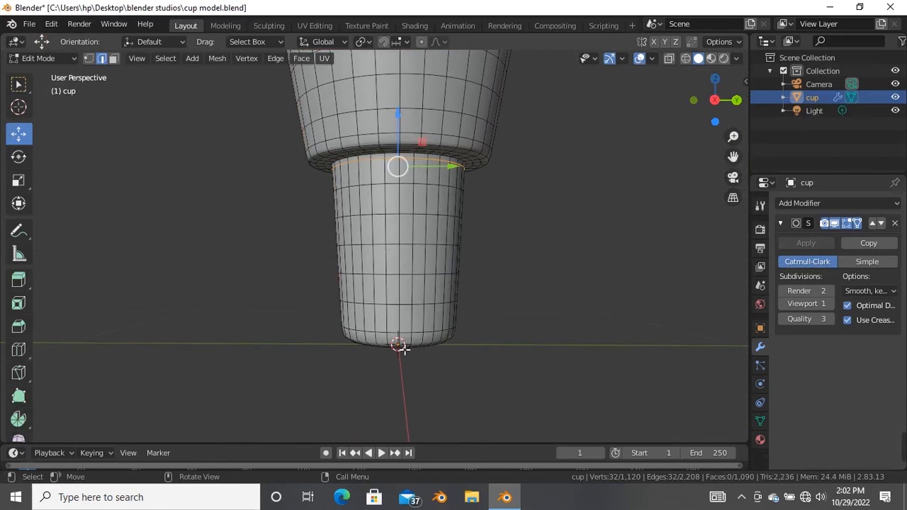
- Add a loop cut around the narrow section and slide it down close to the base
key(ctrl+r)
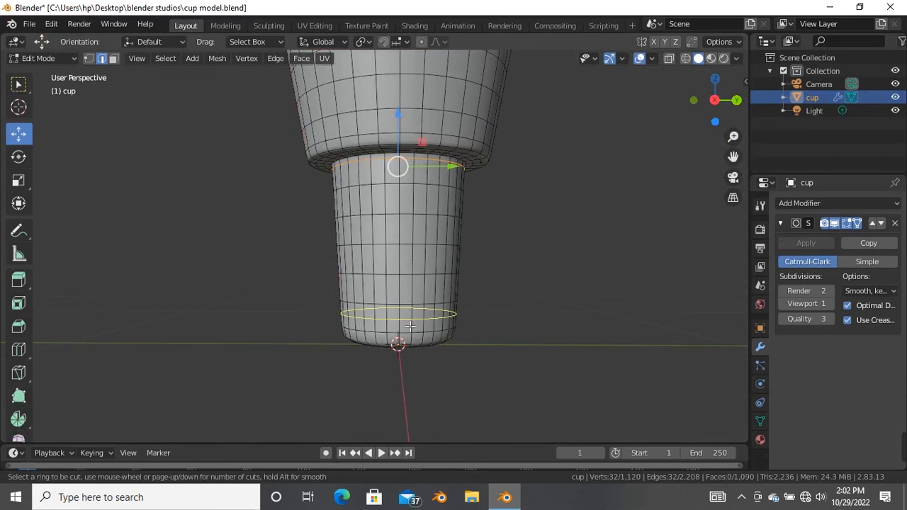
click(410, 327)
click(407, 341)
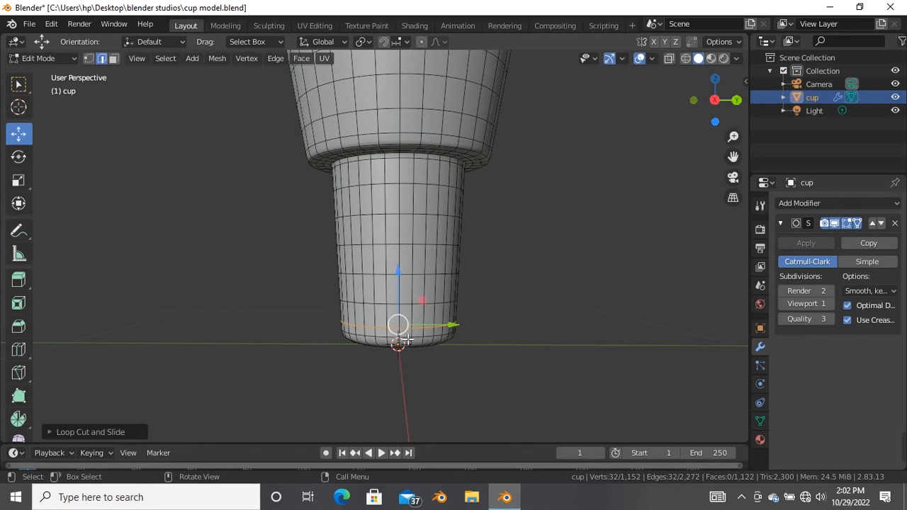
- Inspect the underside of the cup and turn off the Subdivision Surface modifier's viewport display
middle_drag(411, 373, 418, 254)
scroll(388, 380, up, 4)
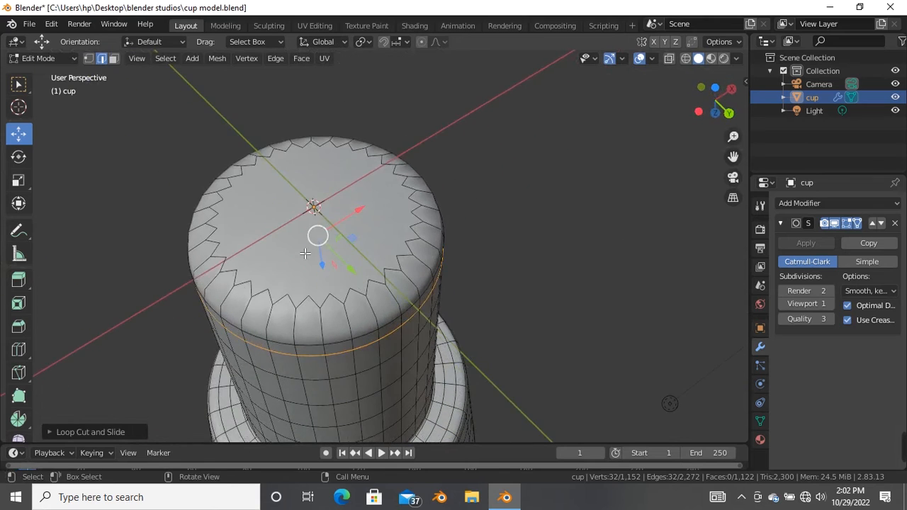
scroll(331, 226, down, 3)
middle_drag(335, 225, 342, 347)
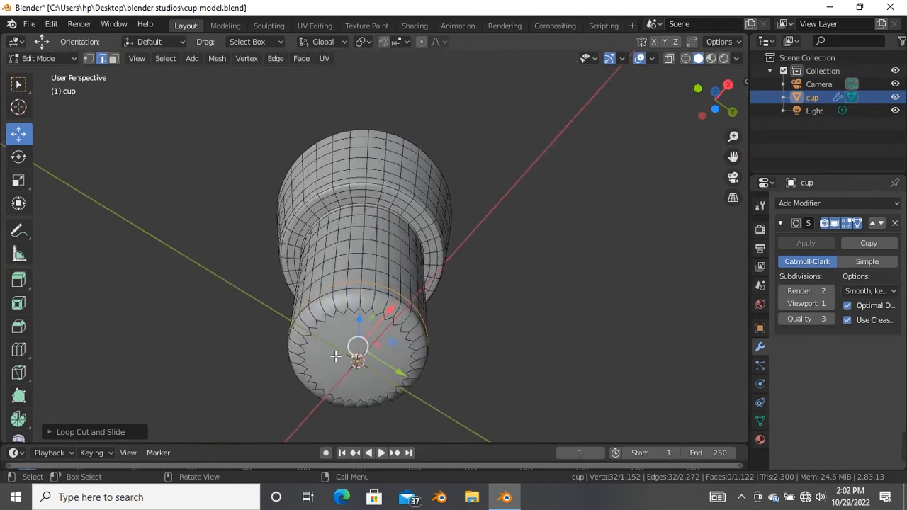
scroll(332, 377, up, 3)
scroll(401, 319, down, 2)
middle_drag(401, 320, 364, 331)
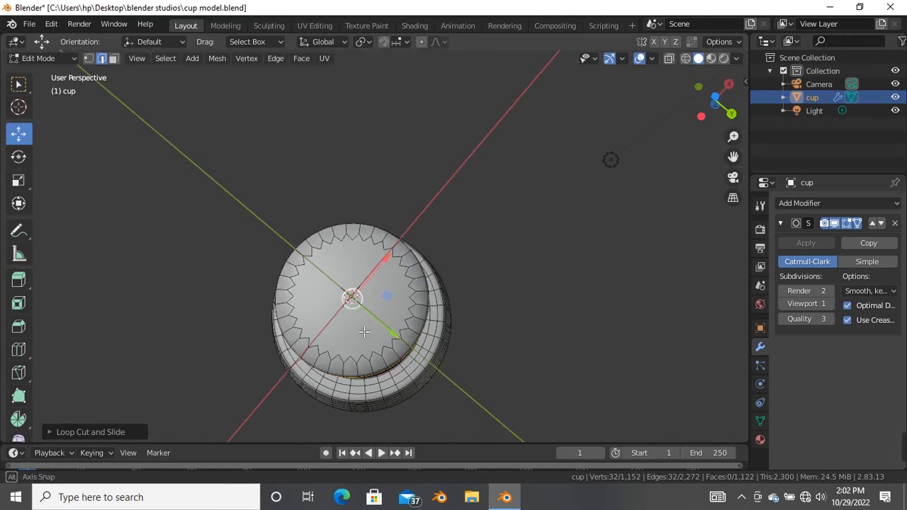
click(835, 226)
- Switch to face selection and select the flat circular face on the underside of the cup
middle_drag(416, 357, 374, 280)
scroll(389, 348, up, 3)
scroll(340, 386, up, 1)
scroll(339, 387, up, 3)
scroll(339, 386, down, 3)
shift+middle_drag(340, 386, 403, 328)
scroll(395, 345, up, 2)
scroll(392, 321, down, 3)
middle_drag(399, 261, 378, 310)
click(113, 58)
click(401, 293)
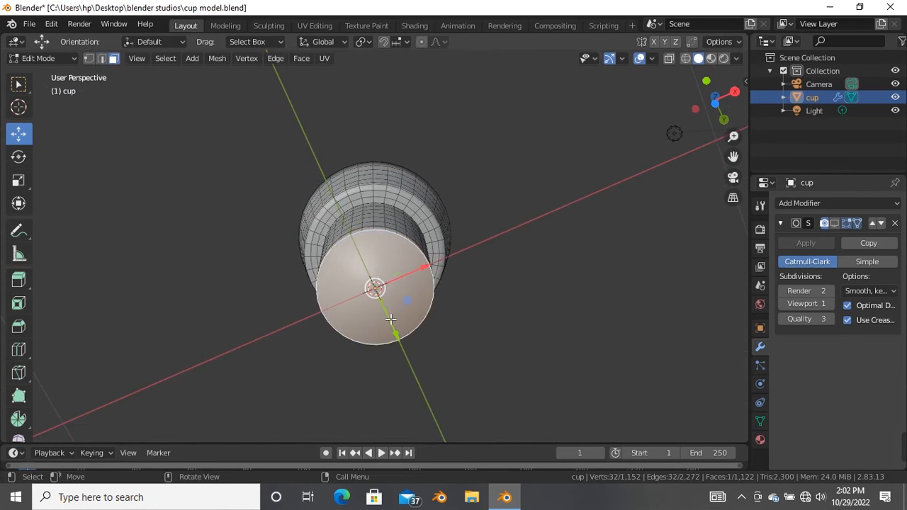
scroll(390, 319, up, 5)
scroll(418, 313, down, 2)
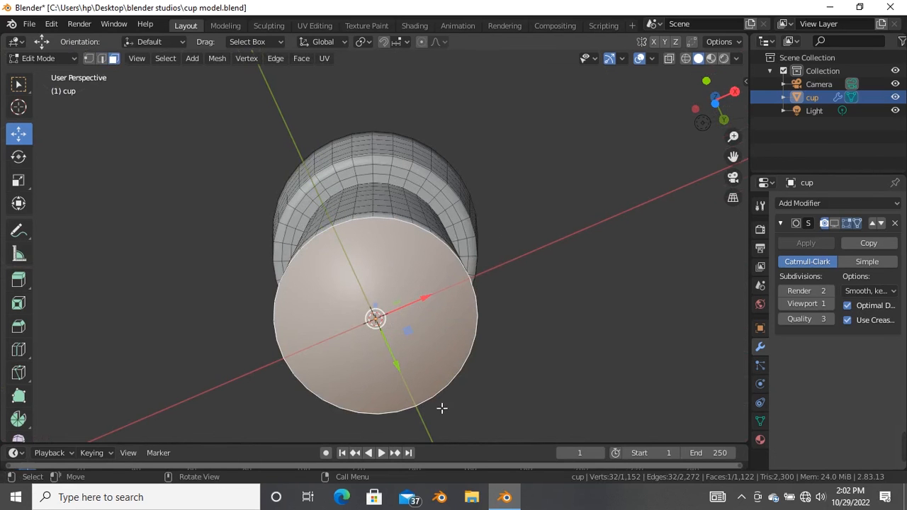
- Inset the bottom face of the cup by about 0.16
right_click(409, 338)
click(531, 288)
click(423, 360)
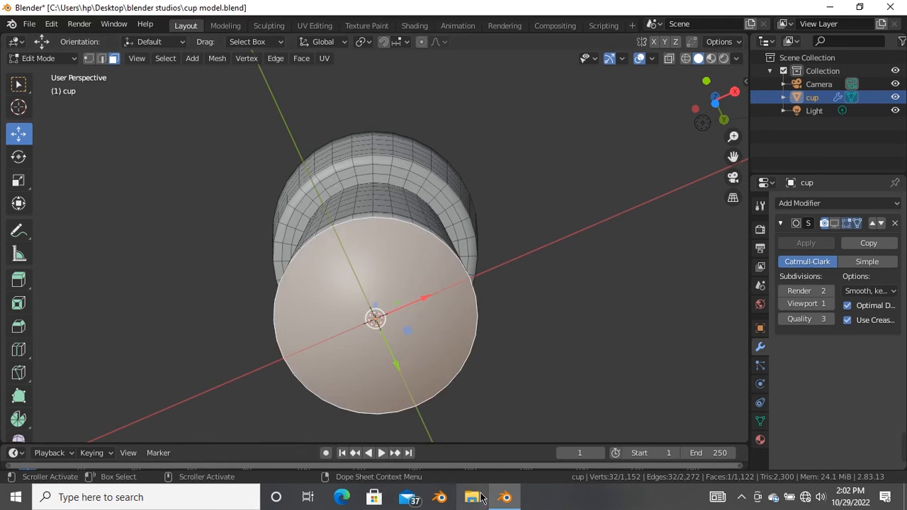
key(i)
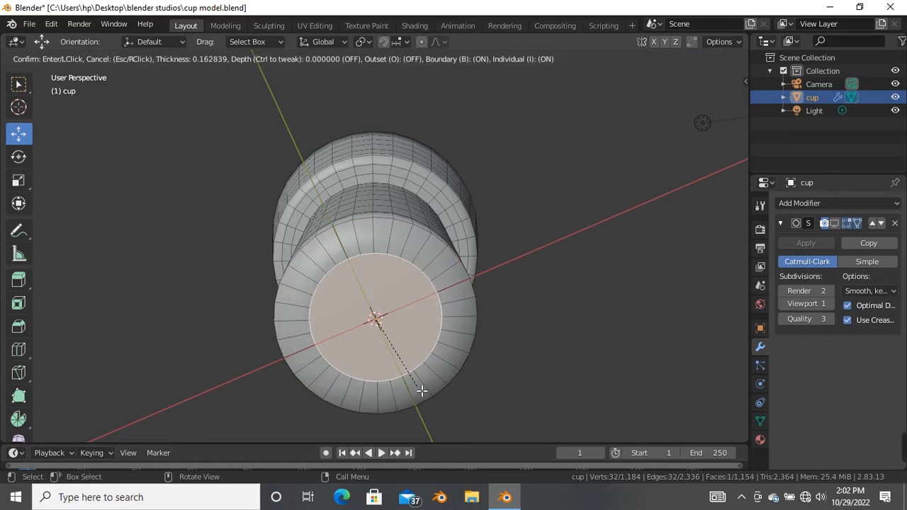
click(422, 391)
- Inset the inner circular face of the base again to form a smaller concentric circle
key(i)
click(422, 392)
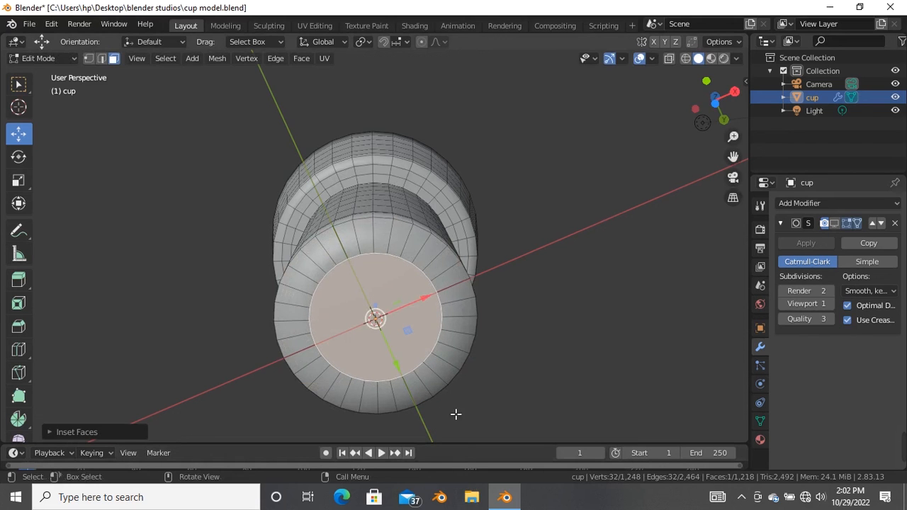
key(i)
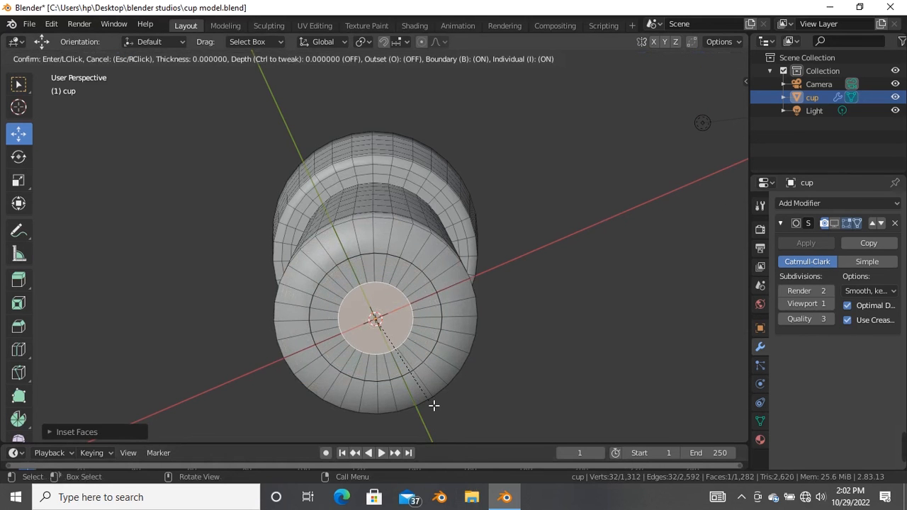
click(375, 320)
scroll(376, 383, up, 5)
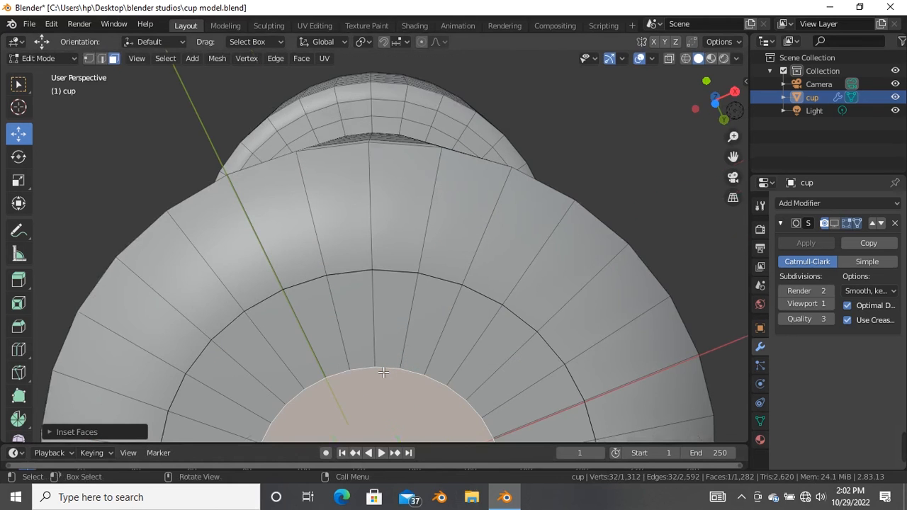
- Inset the innermost face of the cup's base once more, shrinking it to a tiny circle at the centre
middle_drag(384, 371, 376, 219)
scroll(376, 221, down, 3)
key(i)
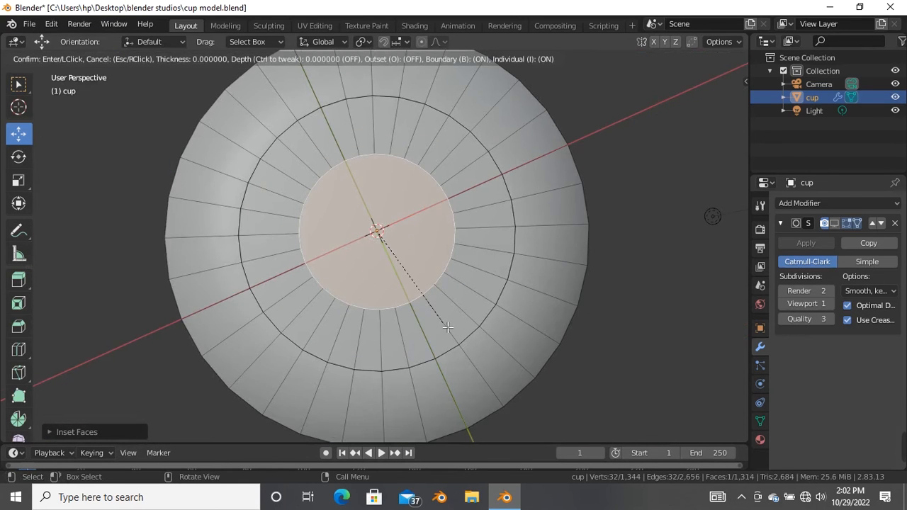
click(396, 284)
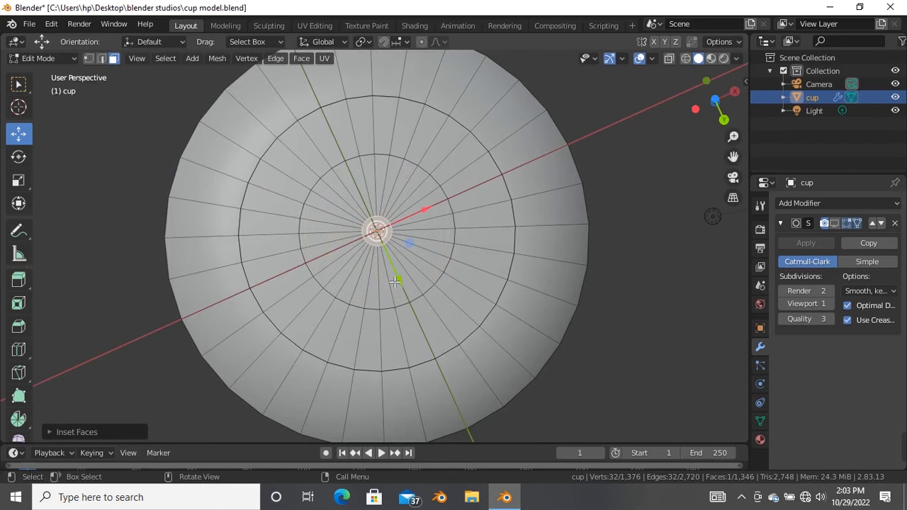
- Add a loop cut around the outermost ring of the cup's underside, between the first inset circle and the bottom edge
middle_drag(508, 190, 387, 333)
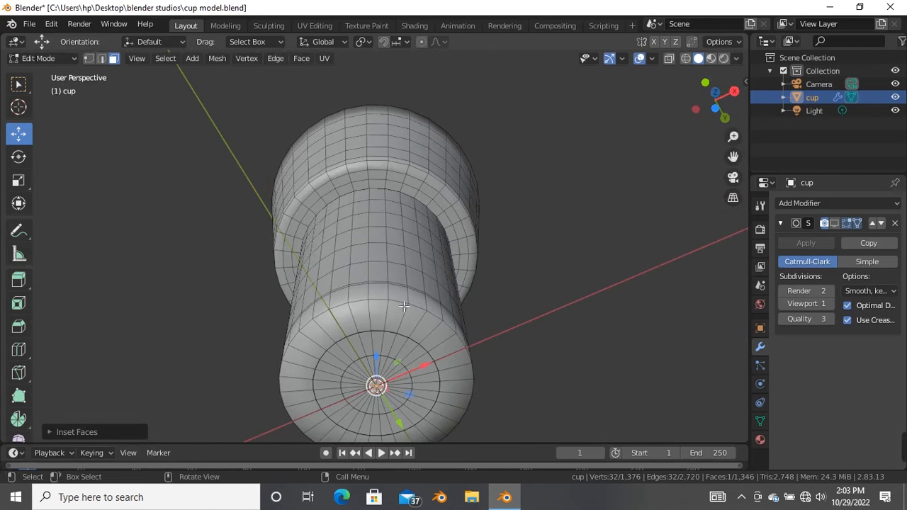
key(ctrl+r)
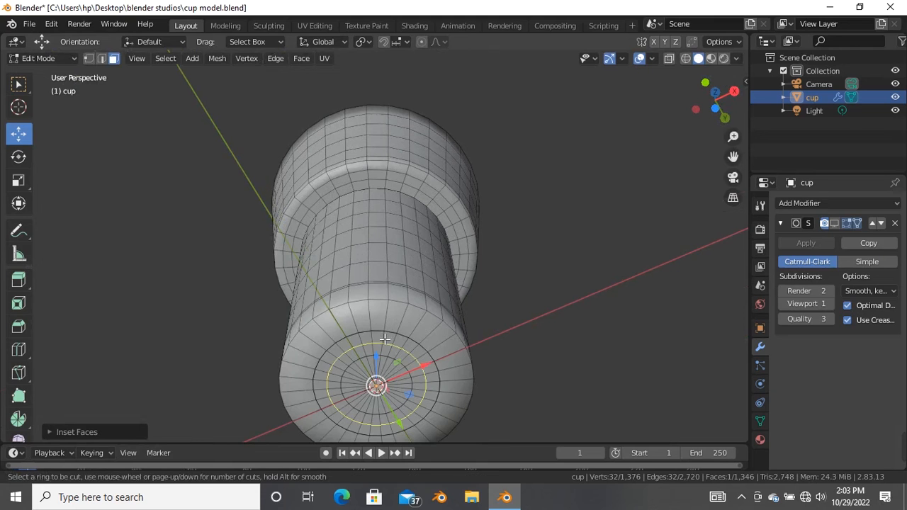
click(387, 306)
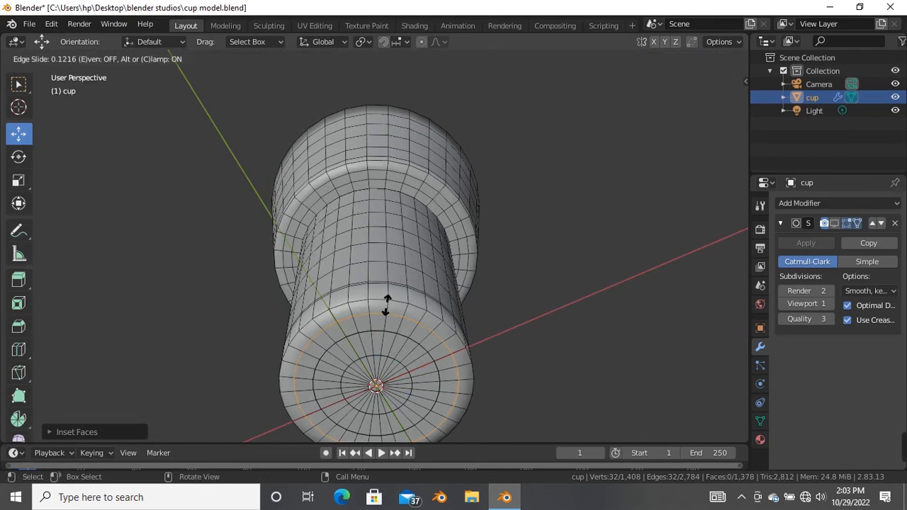
click(387, 303)
- Switch to face selection and select the flat circular floor face inside the cup
scroll(415, 261, down, 3)
middle_drag(415, 261, 407, 371)
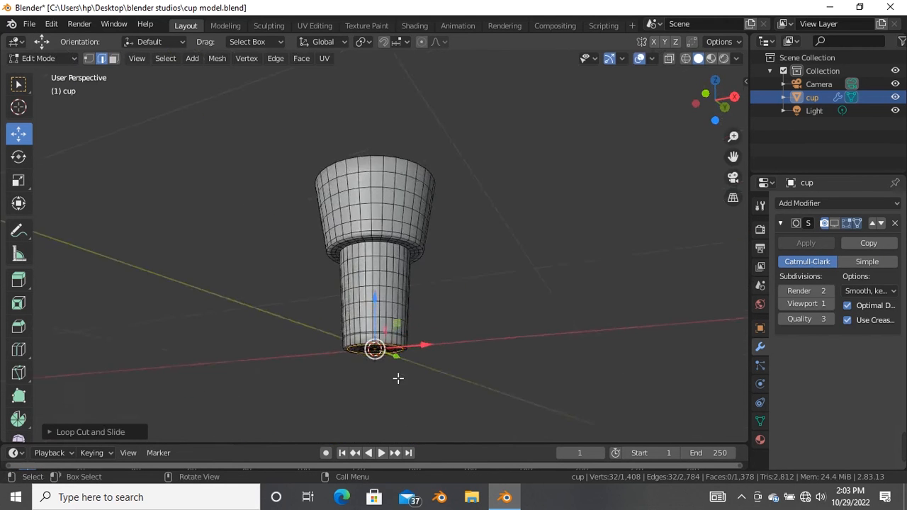
scroll(407, 371, up, 5)
middle_drag(413, 281, 415, 329)
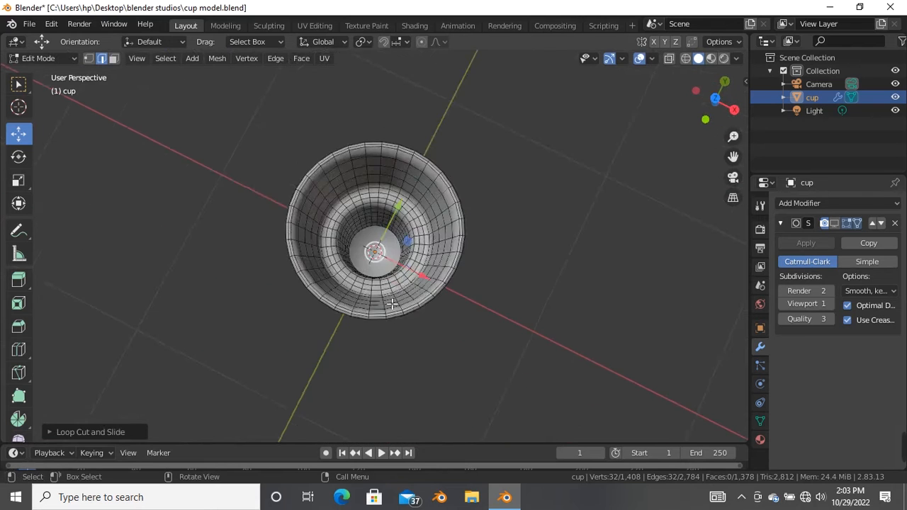
scroll(377, 266, up, 5)
click(348, 218)
click(114, 59)
click(349, 221)
scroll(370, 234, down, 3)
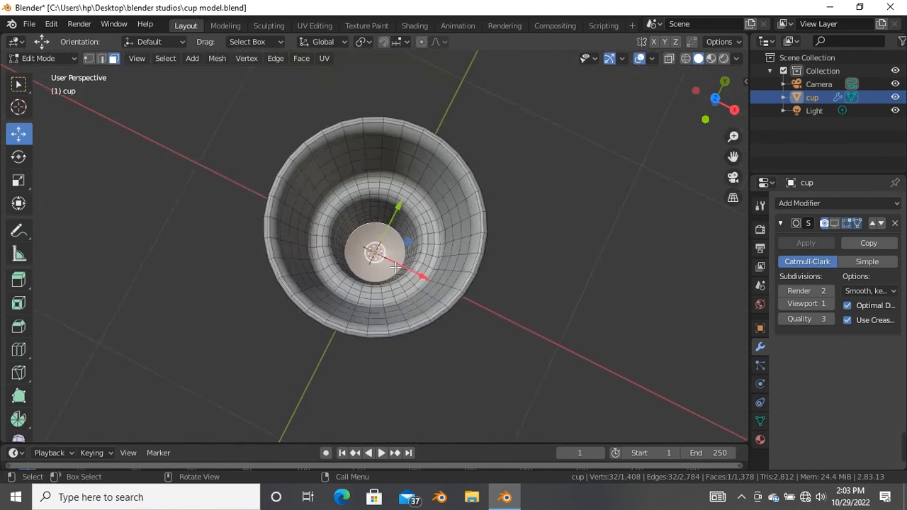
- Inset the inside floor face repeatedly to form three concentric circles, the last one a tiny circle at the centre
scroll(392, 279, up, 4)
scroll(391, 278, up, 2)
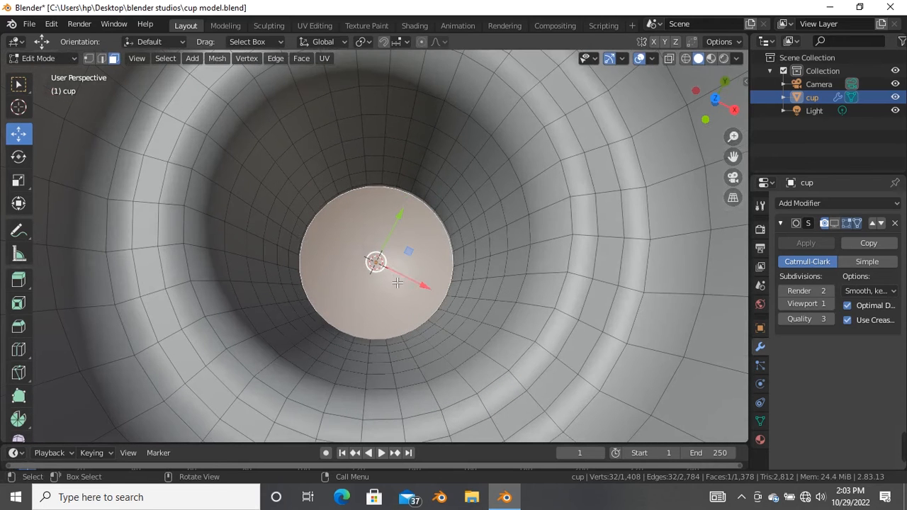
scroll(411, 328, up, 1)
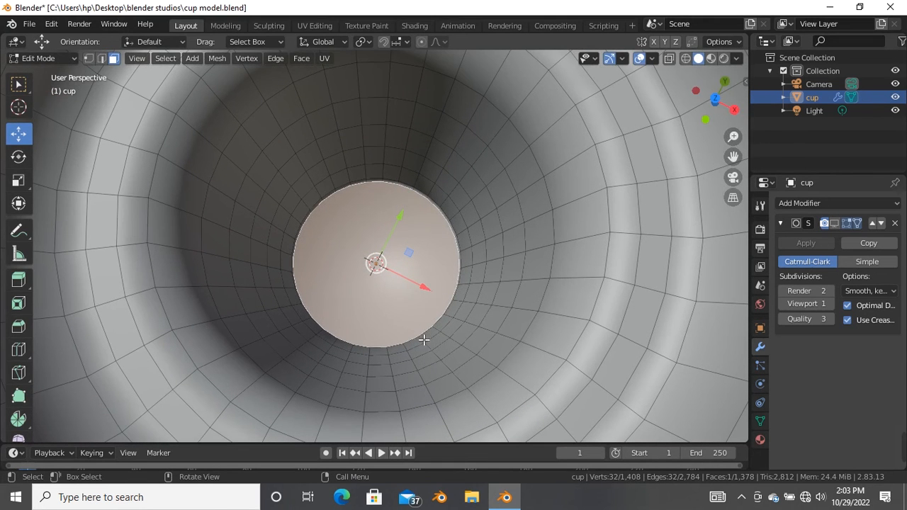
key(i)
key(i)
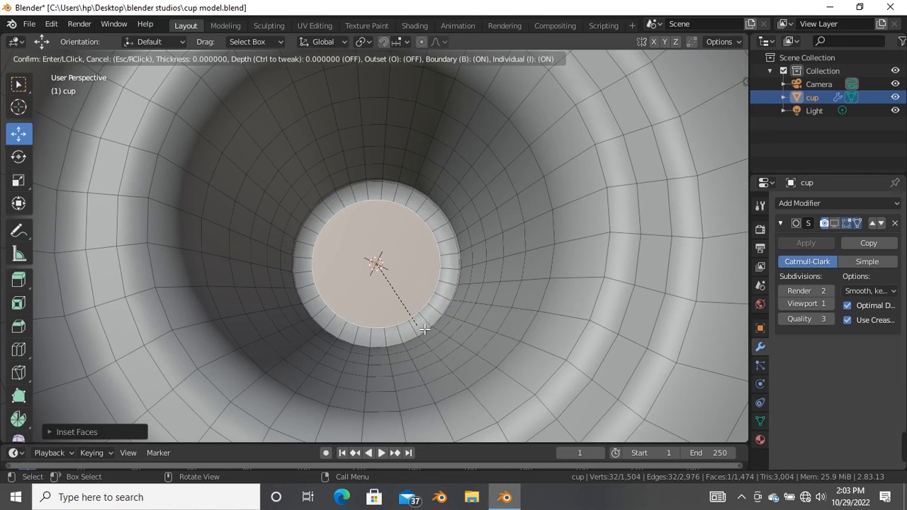
right_click(429, 326)
key(i)
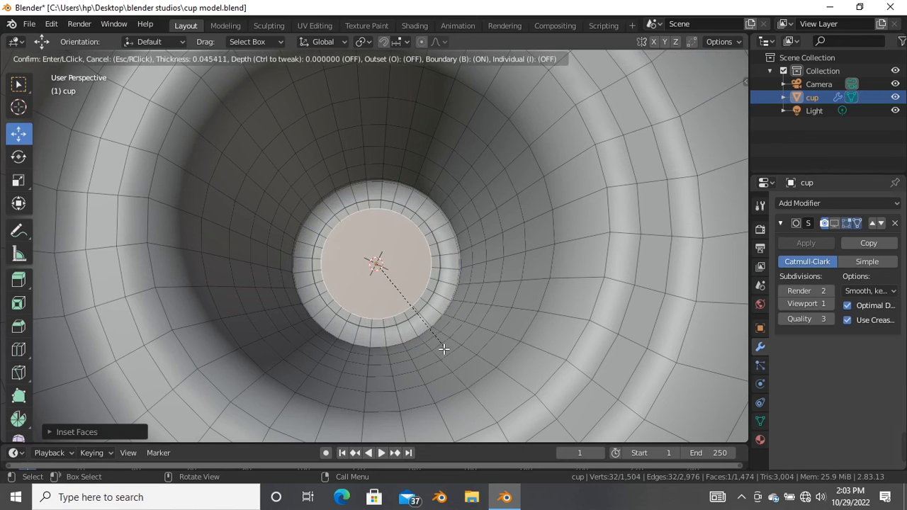
right_click(452, 356)
key(i)
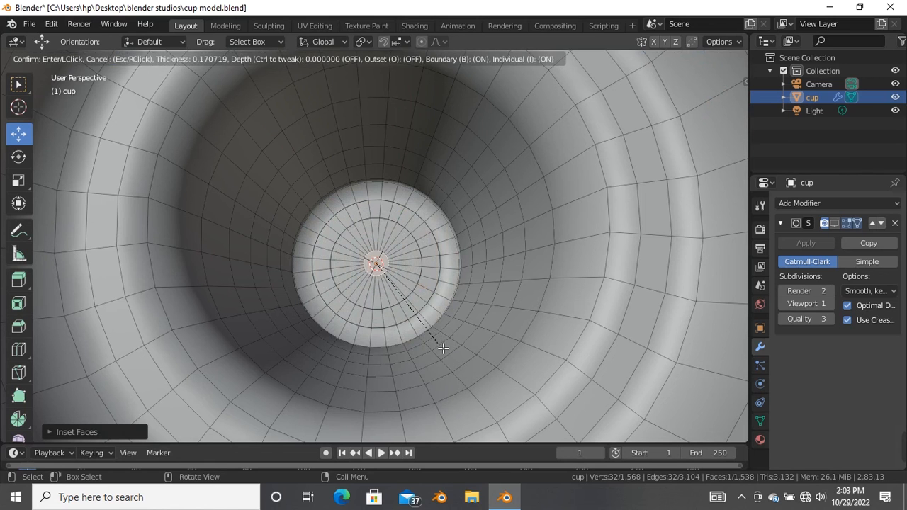
right_click(442, 347)
- Try another inset on the tiny centre face of the inside floor and undo it
key(i)
click(440, 344)
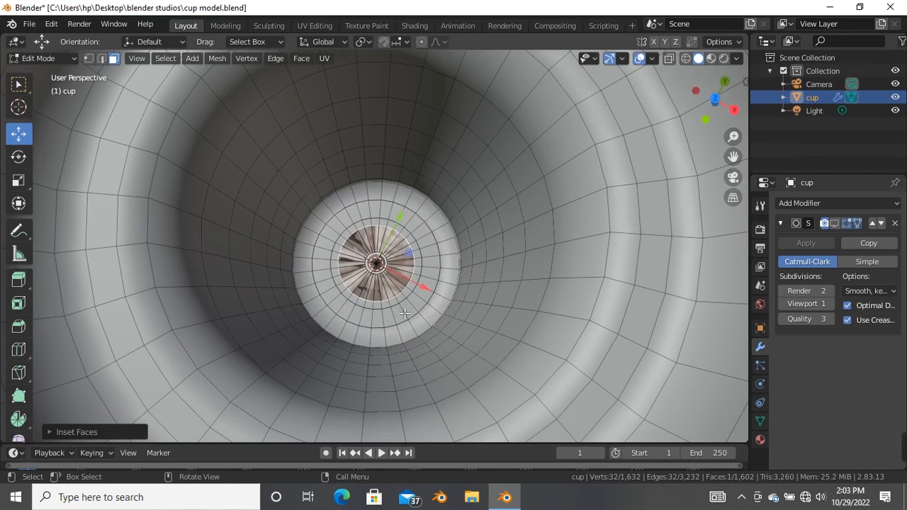
key(ctrl+z)
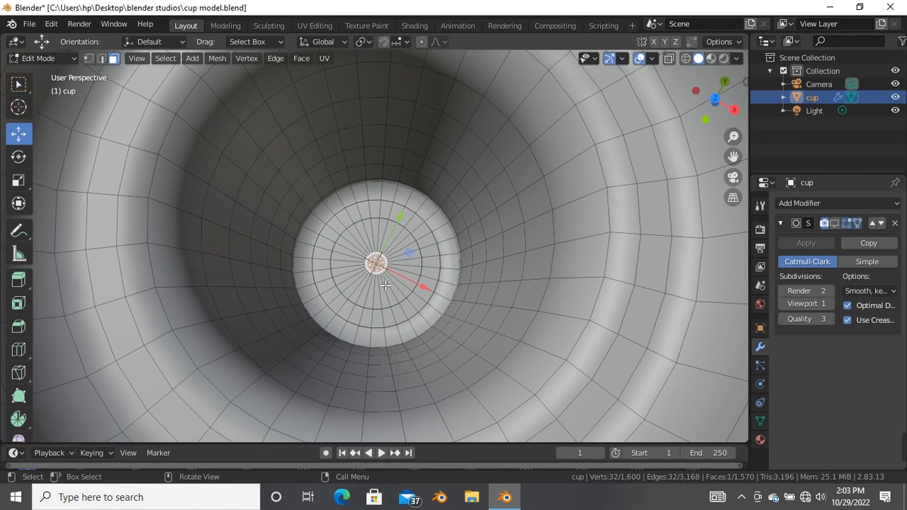
- Add a loop cut around the outermost ring of the inside floor, close to the inner wall
scroll(388, 288, up, 3)
click(425, 269)
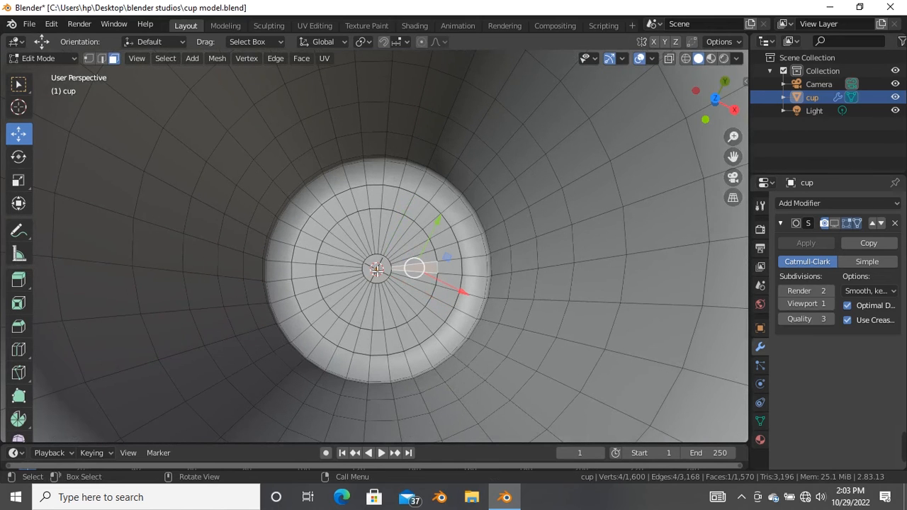
click(376, 269)
scroll(377, 266, down, 2)
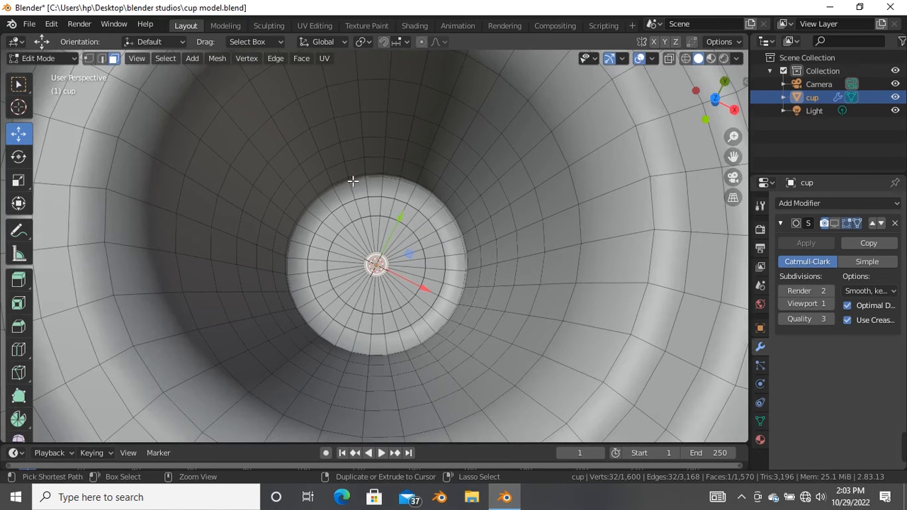
key(ctrl+r)
click(370, 186)
click(373, 188)
- Turn the Subdivision Surface modifier's viewport display back on and inspect the smoothed cup from the side
middle_drag(401, 217, 401, 216)
scroll(401, 215, down, 2)
middle_drag(332, 217, 354, 178)
scroll(374, 180, down, 4)
scroll(370, 194, up, 4)
scroll(370, 194, down, 4)
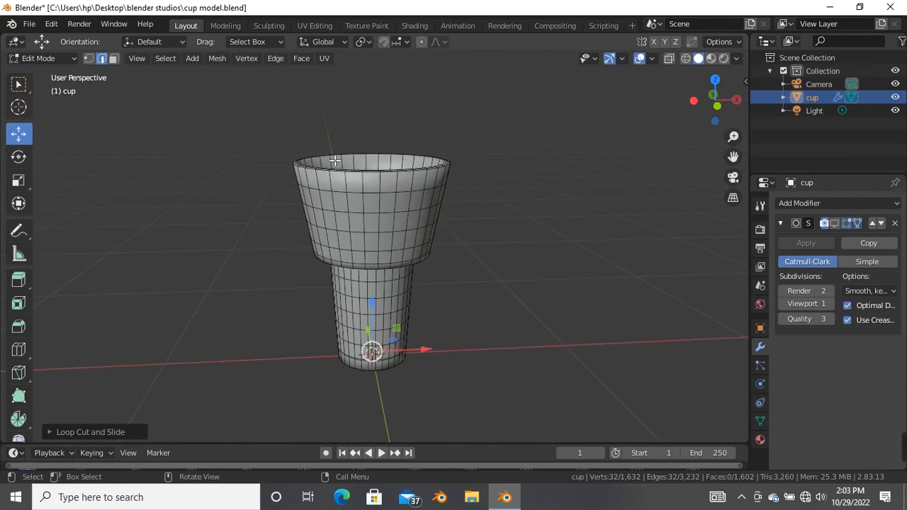
click(835, 224)
scroll(422, 180, up, 5)
scroll(424, 212, down, 4)
middle_drag(425, 239, 427, 203)
scroll(371, 176, up, 1)
scroll(372, 177, up, 2)
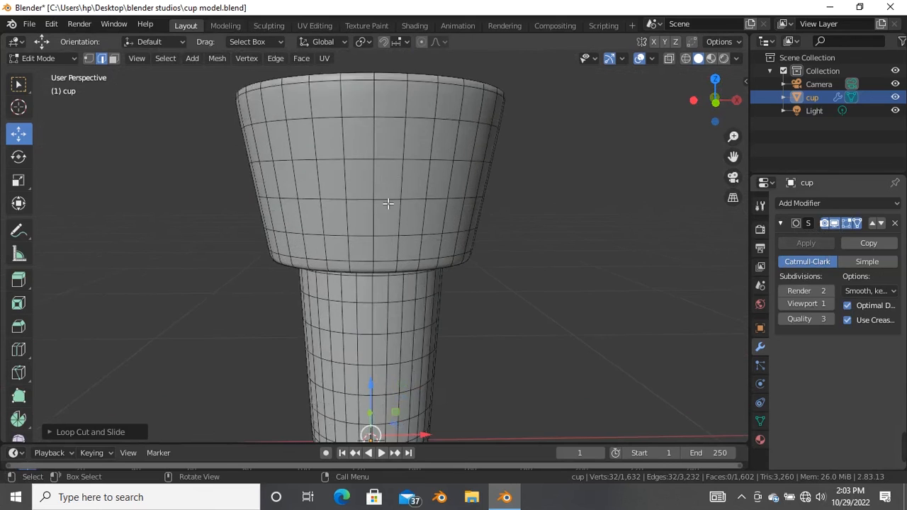
- Add a loop cut around the outer wall of the cup, just below the rim
scroll(371, 178, down, 3)
middle_drag(371, 178, 340, 186)
scroll(334, 189, up, 4)
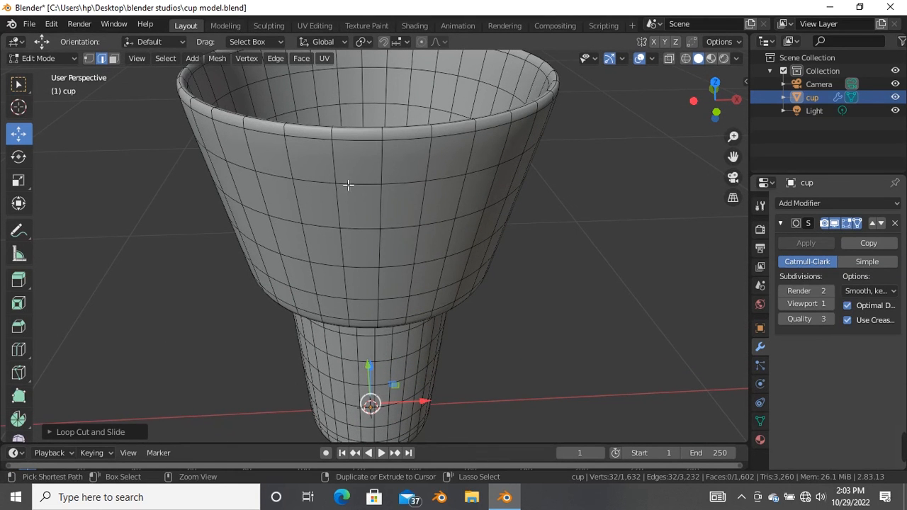
key(ctrl+r)
click(390, 157)
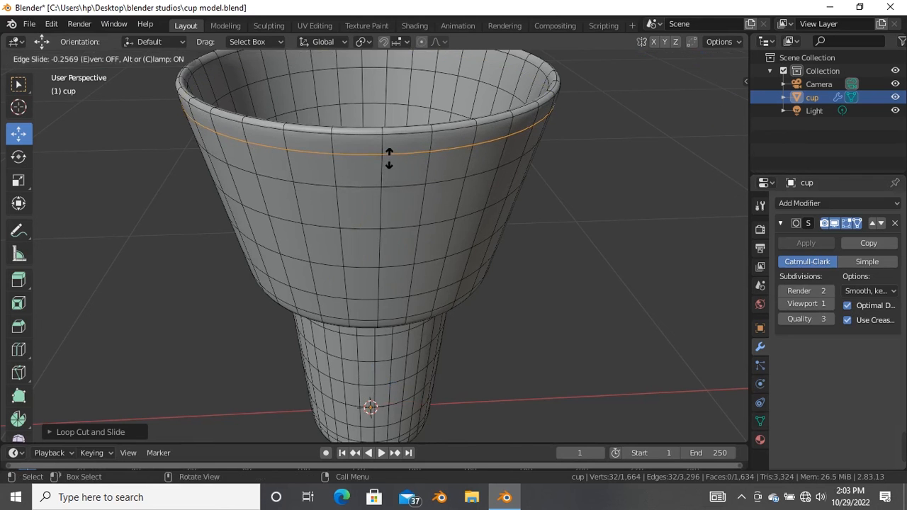
click(391, 151)
- Add a loop cut around the inner side of the cup's rim
scroll(390, 184, down, 1)
scroll(390, 184, down, 2)
scroll(362, 187, up, 3)
middle_drag(360, 186, 340, 228)
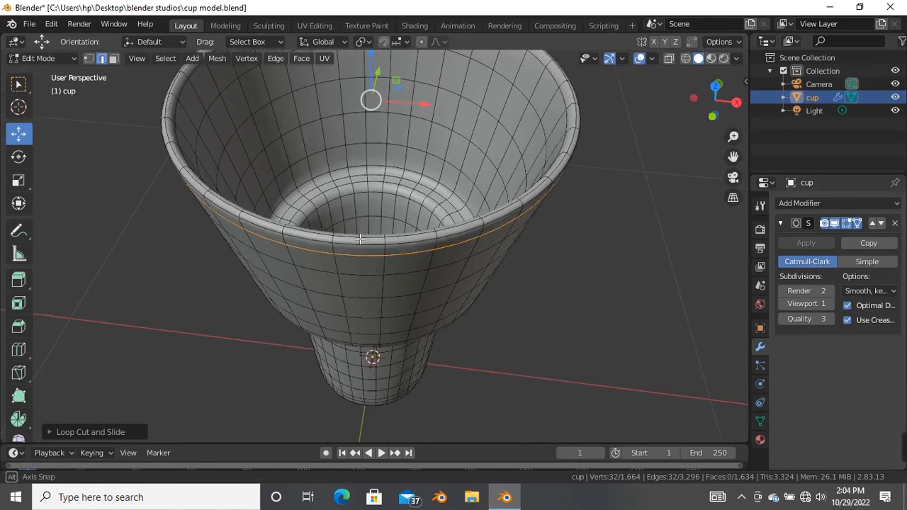
middle_drag(190, 204, 182, 247)
scroll(179, 287, up, 1)
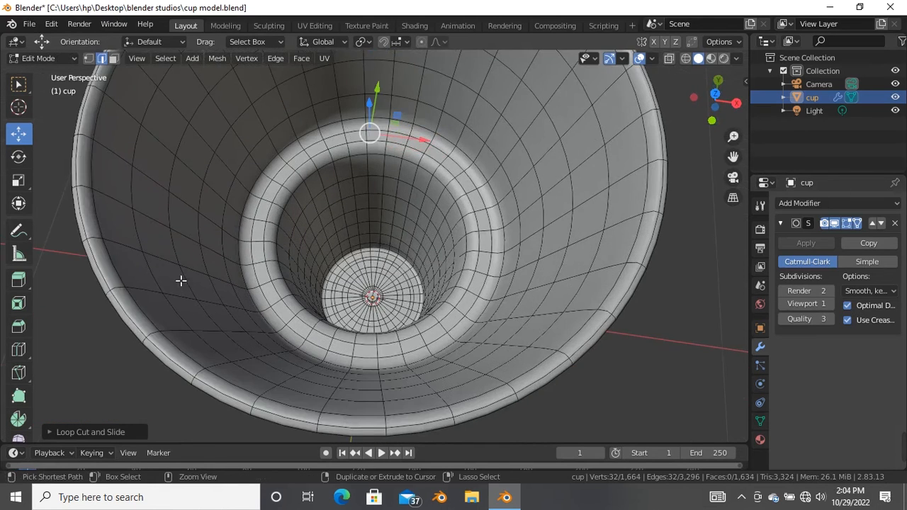
key(ctrl+r)
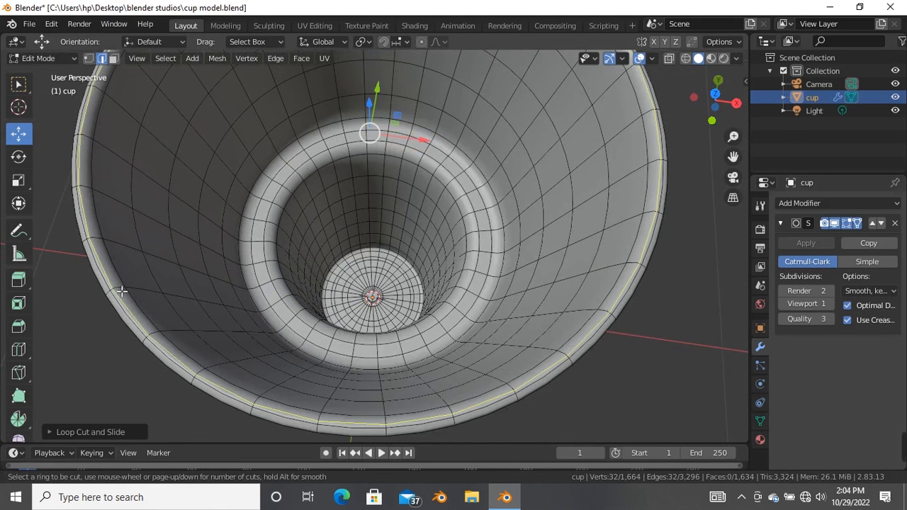
click(119, 288)
click(120, 287)
- Examine the smooth shading of the rim in Object Mode and compare it with the mesh in Edit Mode
scroll(203, 284, down, 4)
middle_drag(202, 284, 273, 237)
scroll(258, 185, up, 3)
key(Tab)
scroll(231, 177, up, 3)
scroll(230, 177, down, 3)
middle_drag(179, 231, 125, 135)
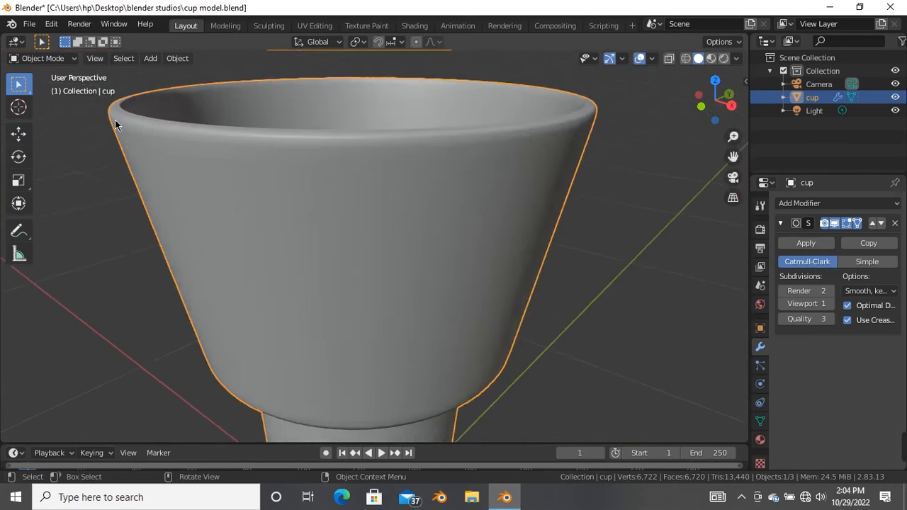
scroll(149, 123, up, 3)
key(Tab)
middle_drag(197, 129, 341, 196)
key(Tab)
scroll(326, 205, down, 3)
middle_drag(294, 222, 192, 211)
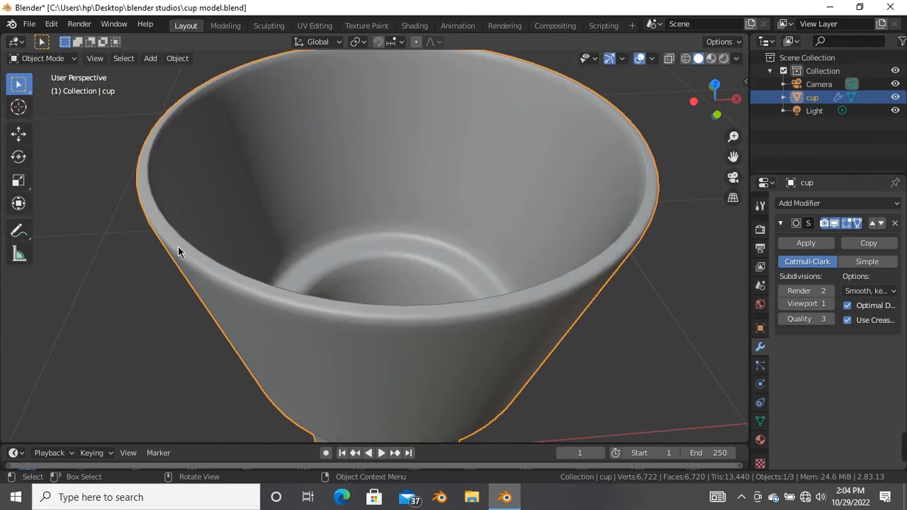
- In Edit Mode, add another loop cut around the rim, close to its outer edge
key(Tab)
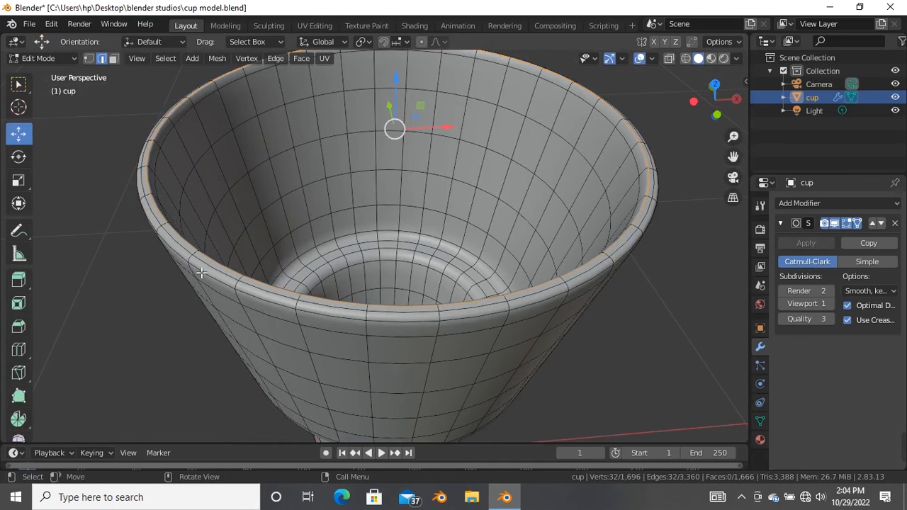
key(ctrl+r)
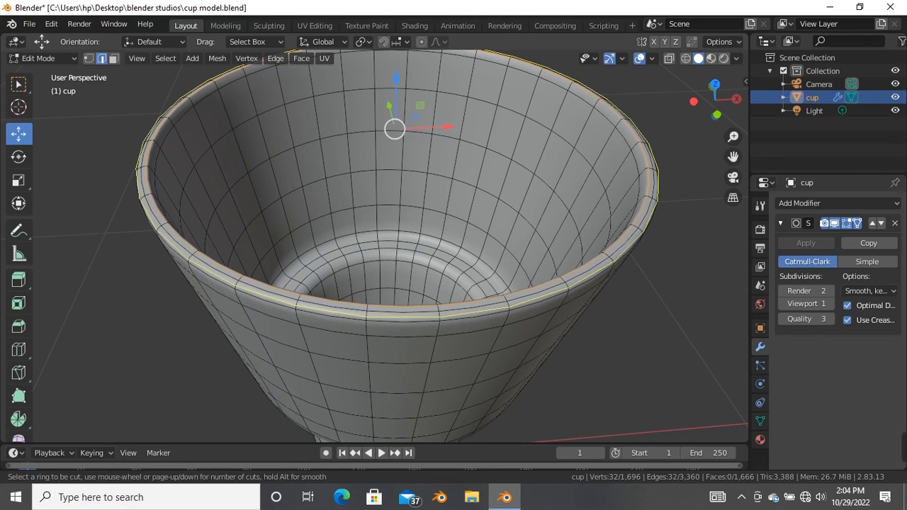
click(191, 258)
click(193, 261)
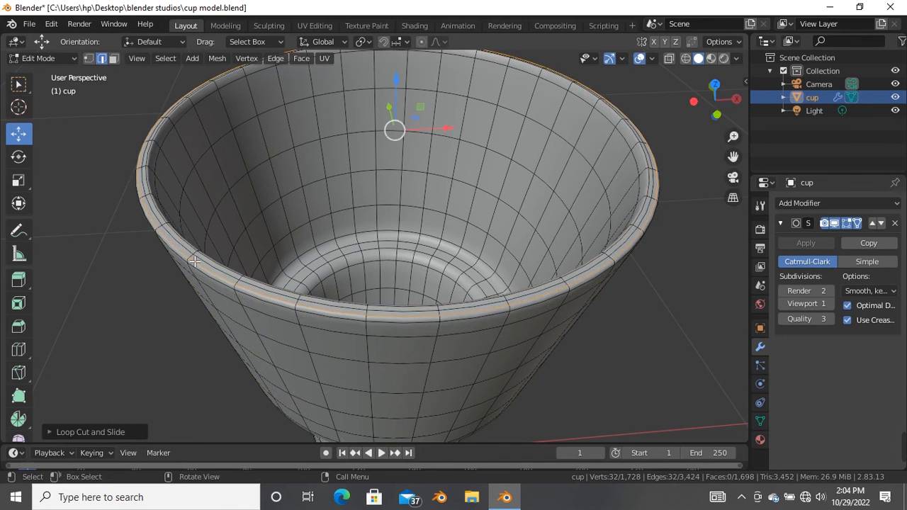
- Examine the sharpened rim in Object Mode and its edge loops in Edit Mode
key(Tab)
scroll(254, 255, down, 3)
middle_drag(214, 251, 282, 262)
scroll(461, 161, up, 4)
middle_drag(461, 167, 448, 219)
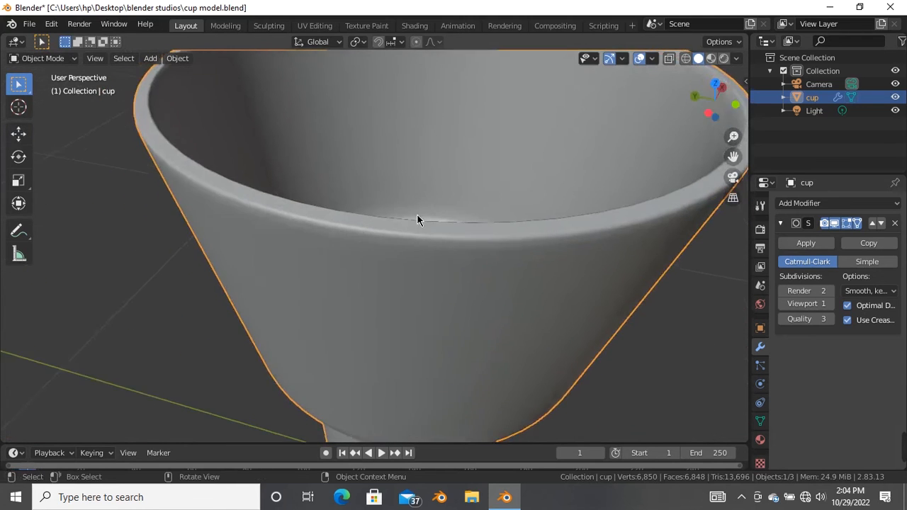
scroll(357, 263, down, 4)
scroll(378, 206, up, 1)
key(Tab)
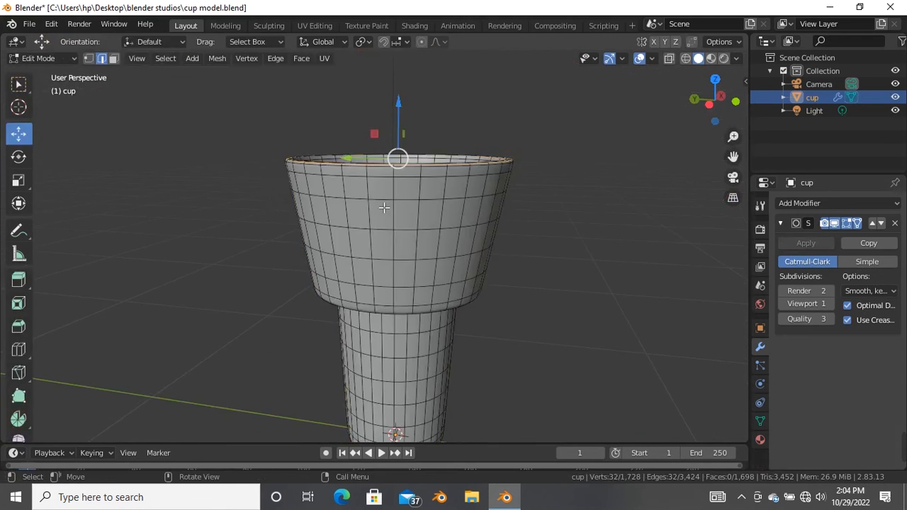
scroll(414, 150, up, 3)
middle_drag(406, 134, 319, 153)
scroll(232, 109, up, 2)
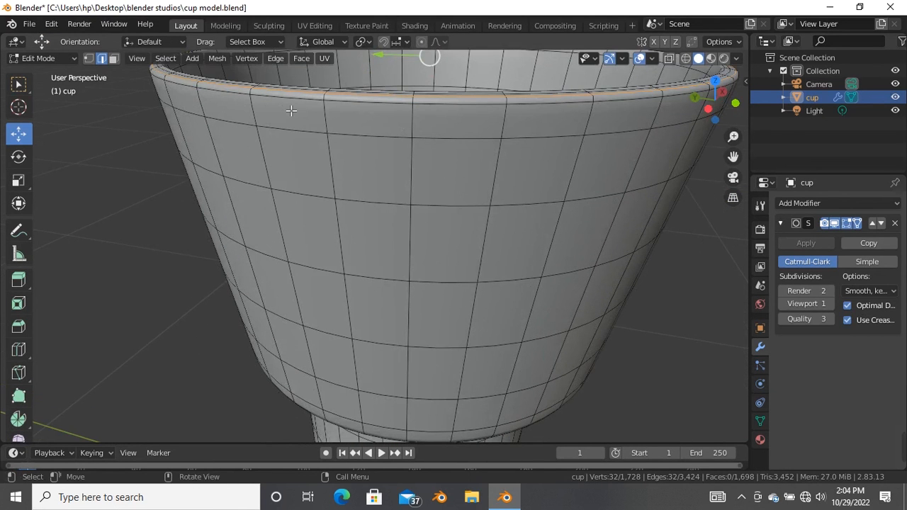
shift+middle_drag(294, 107, 250, 146)
scroll(304, 166, up, 1)
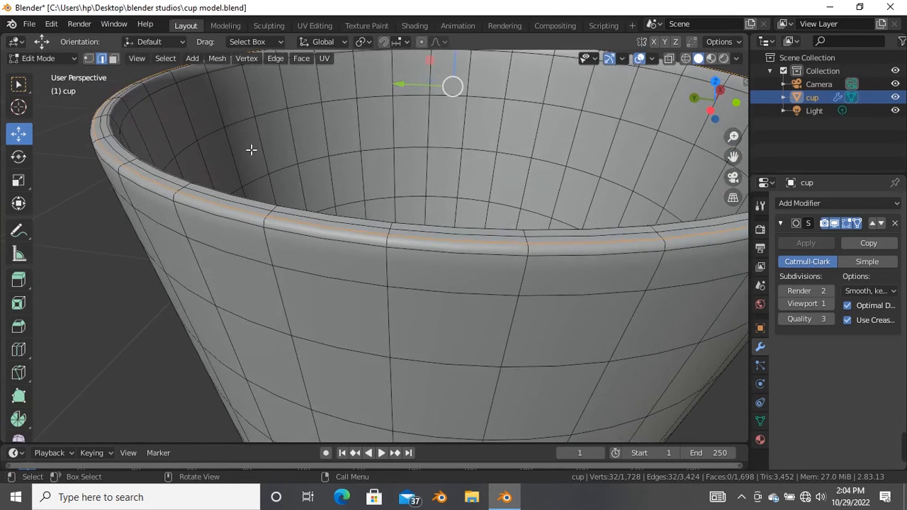
scroll(232, 170, down, 3)
- Return to Object Mode and review the overall shape of the smoothed cup
key(Tab)
scroll(272, 169, up, 1)
scroll(273, 169, down, 3)
middle_drag(238, 176, 334, 182)
scroll(342, 149, down, 4)
scroll(401, 241, up, 2)
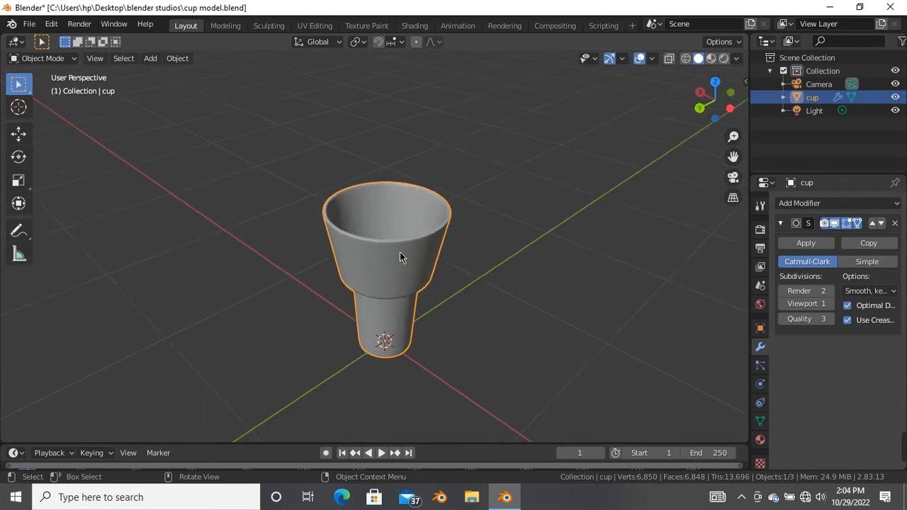
scroll(405, 297, down, 3)
middle_drag(397, 298, 389, 381)
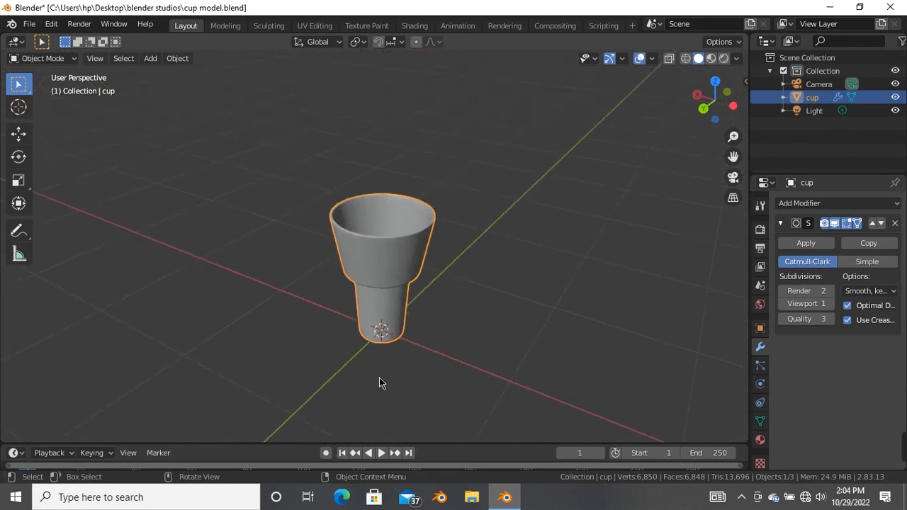
- In Edit Mode, add a loop cut around the cup's lower section just below the step
scroll(394, 341, up, 4)
middle_drag(396, 334, 453, 213)
key(Tab)
scroll(393, 283, down, 3)
scroll(364, 269, up, 4)
middle_drag(364, 269, 333, 283)
key(ctrl+r)
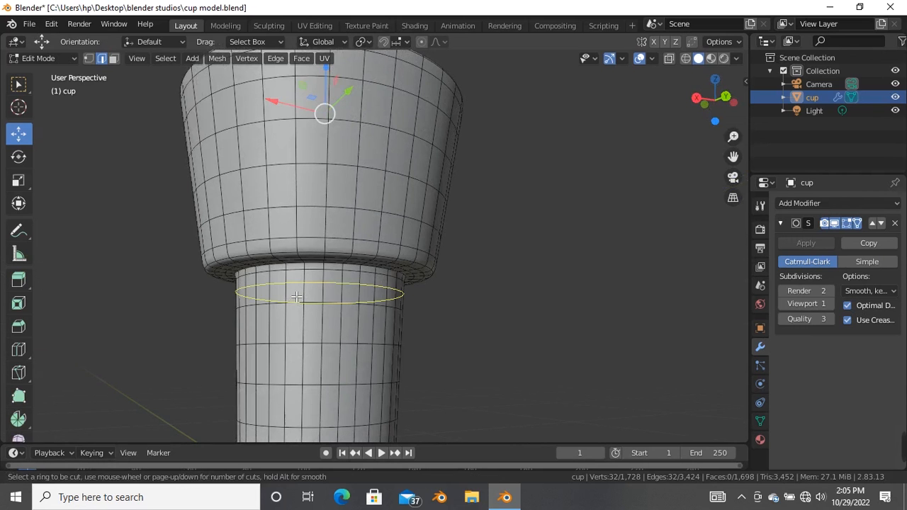
click(293, 290)
click(294, 291)
- Examine the edge loops around the step and rim, and review the smoothed cup in Object Mode
middle_drag(293, 291, 366, 204)
scroll(366, 204, down, 2)
middle_drag(368, 350, 346, 400)
scroll(355, 369, up, 2)
scroll(355, 254, down, 3)
middle_drag(354, 241, 356, 294)
scroll(357, 294, up, 3)
middle_drag(383, 229, 365, 305)
key(Tab)
scroll(358, 241, down, 5)
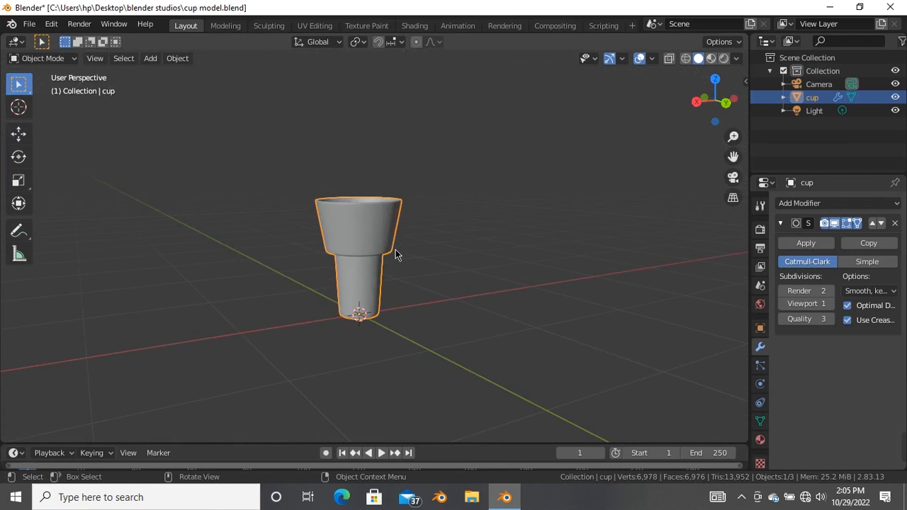
- Review the cup's stepped profile in the front orthographic view
key(KP_1)
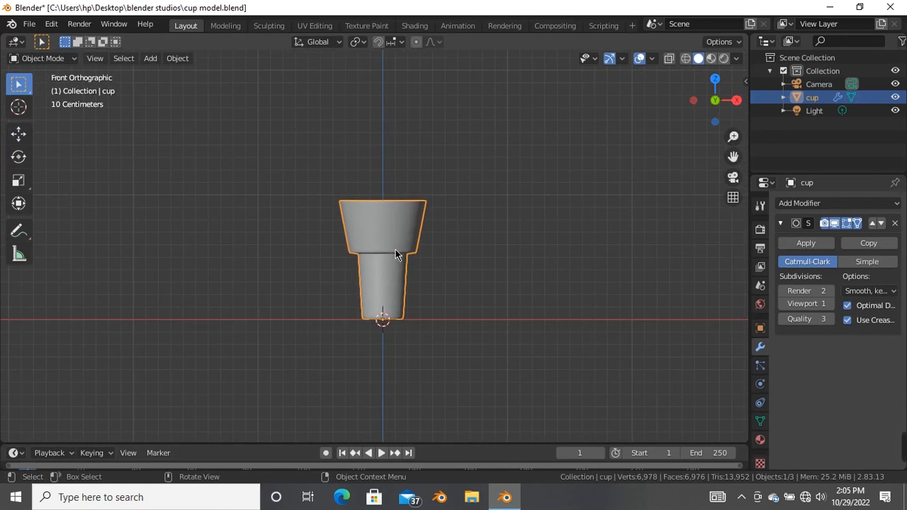
scroll(406, 324, up, 4)
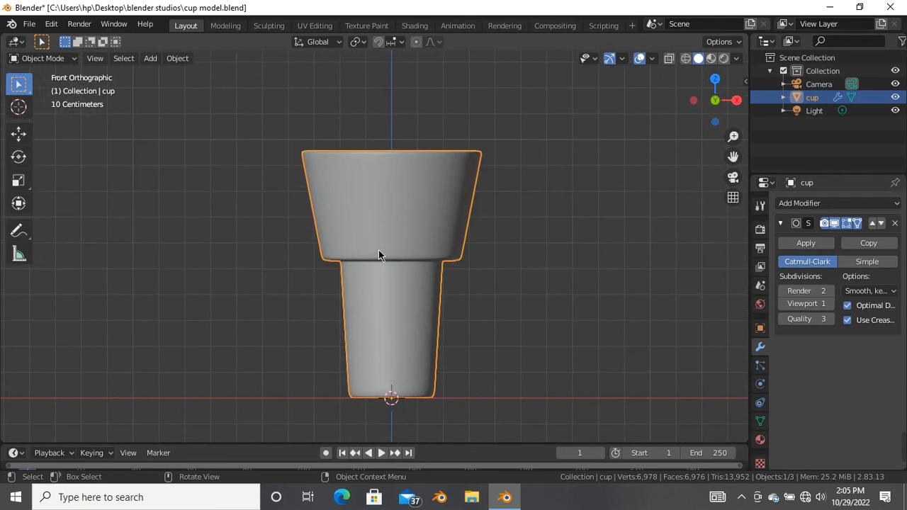
shift+middle_drag(439, 334, 421, 294)
scroll(391, 273, down, 3)
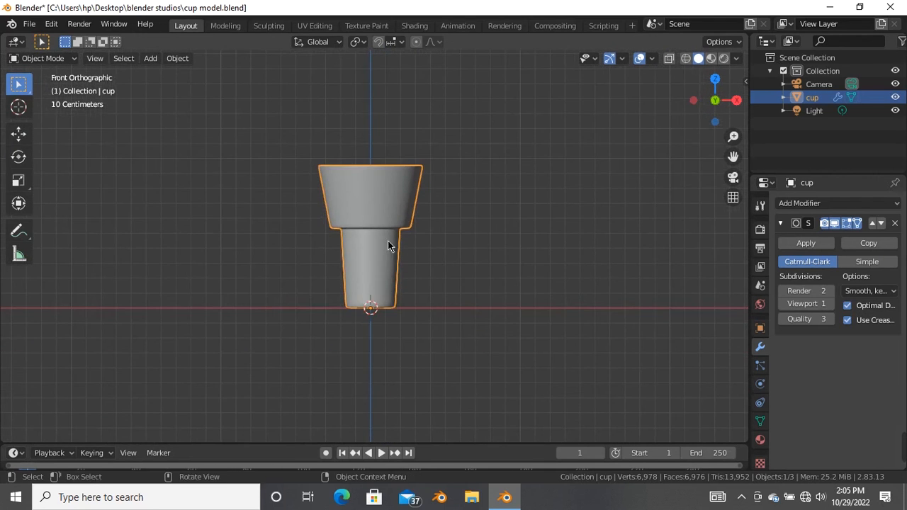
ctrl+scroll(383, 241, down, 1)
shift+middle_drag(411, 232, 404, 231)
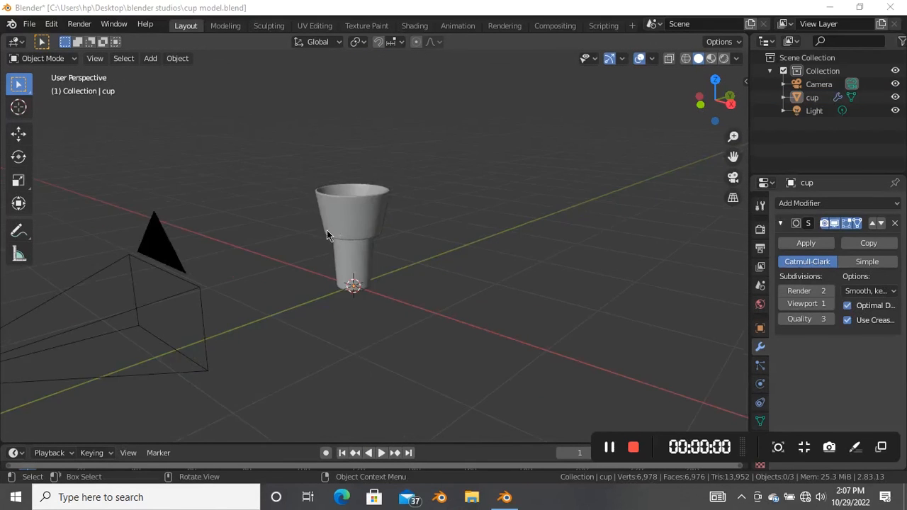
scroll(312, 224, up, 4)
scroll(277, 216, down, 2)
middle_drag(261, 214, 275, 218)
scroll(275, 212, up, 4)
scroll(262, 189, down, 3)
scroll(294, 209, down, 3)
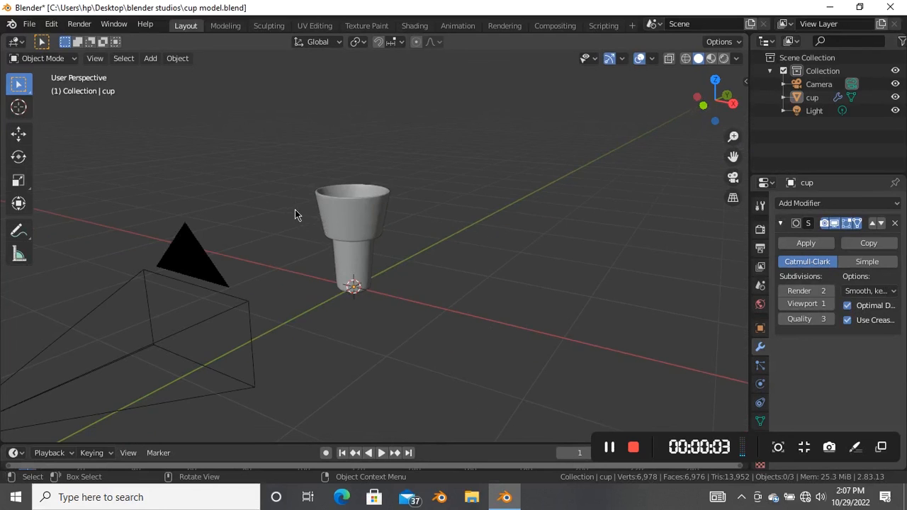
scroll(287, 216, up, 2)
scroll(331, 222, down, 3)
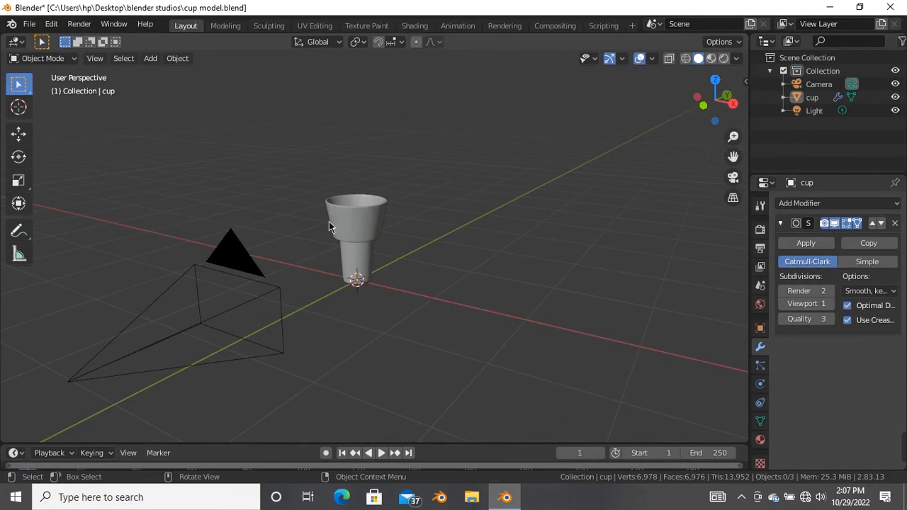
- Select the camera and align it to the front view of the cup
key(KP_5)
key(KP_1)
scroll(326, 213, up, 2)
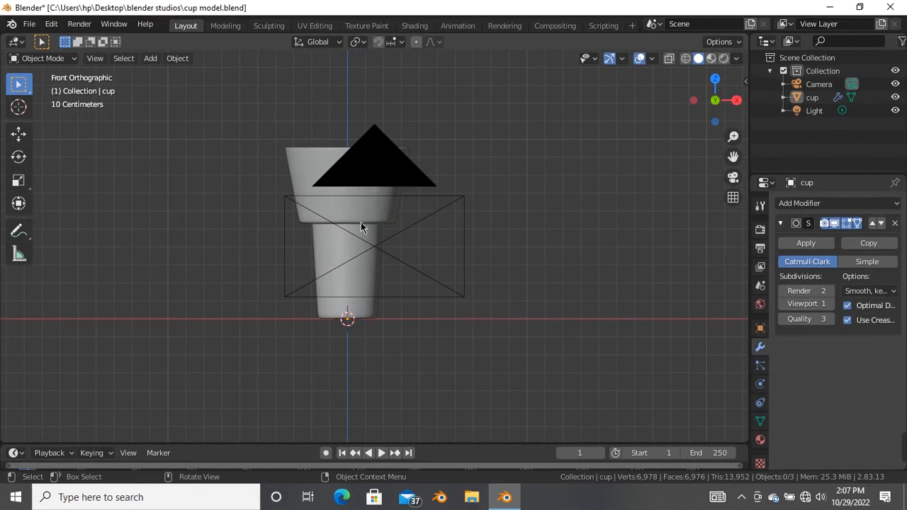
click(372, 175)
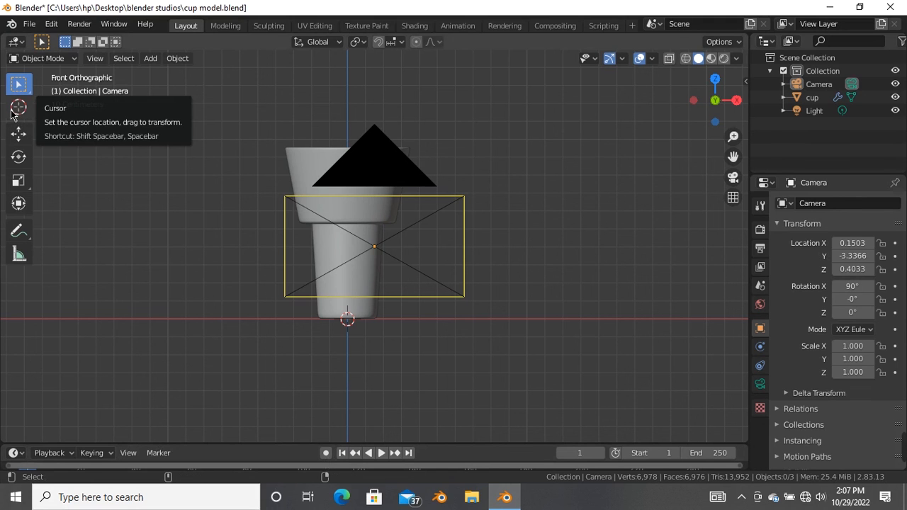
key(ctrl+alt+KP_0)
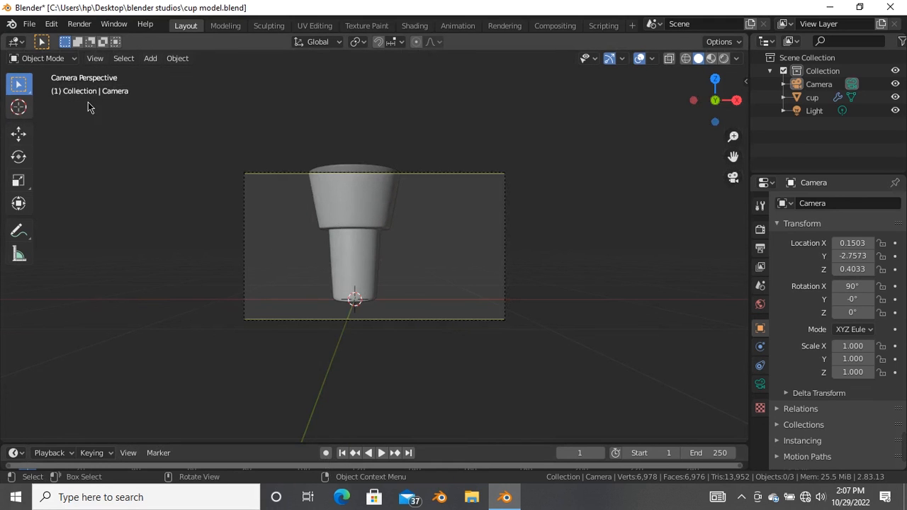
scroll(372, 263, down, 2)
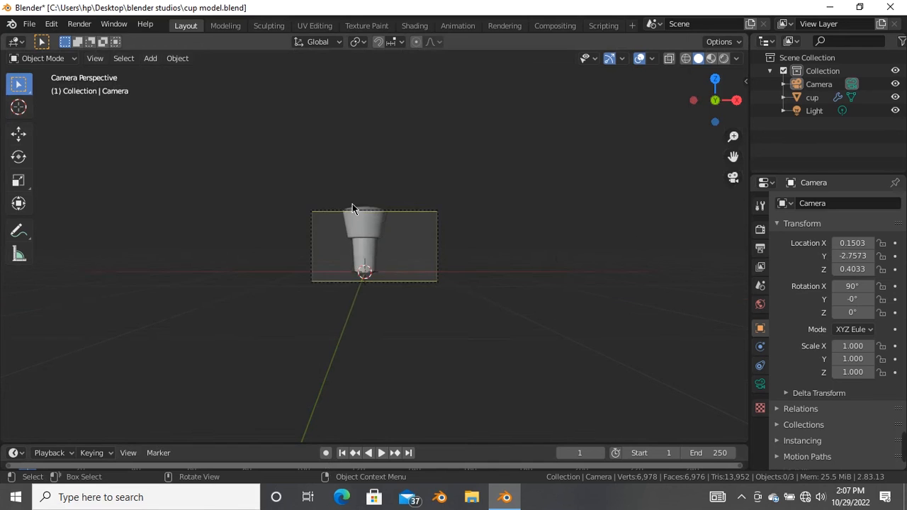
scroll(361, 247, down, 2)
scroll(359, 195, up, 3)
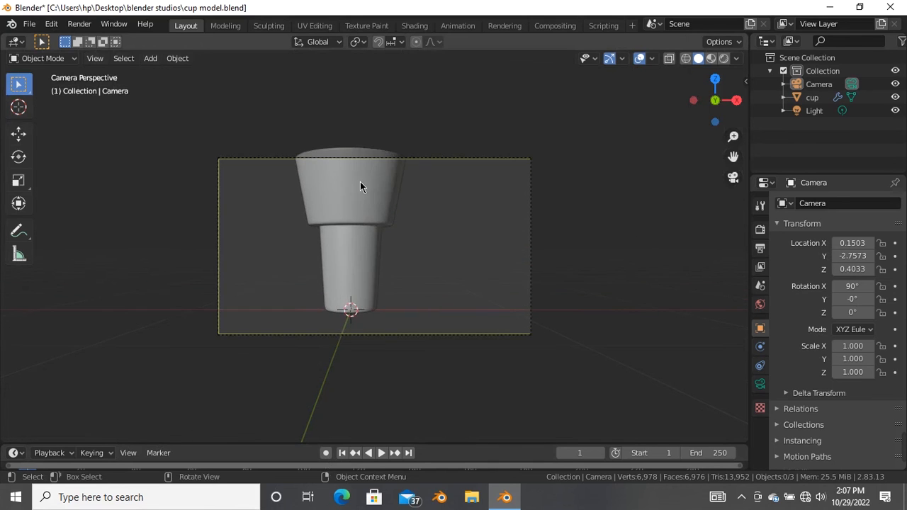
scroll(359, 189, down, 2)
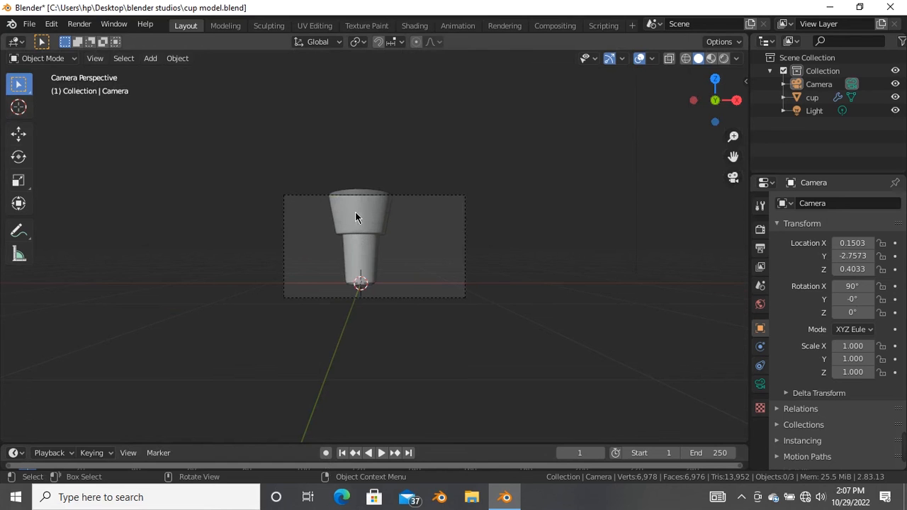
- Enable Lock Camera to View and reframe the camera farther back, looking down at the cup with an X rotation of about 72°
key(n)
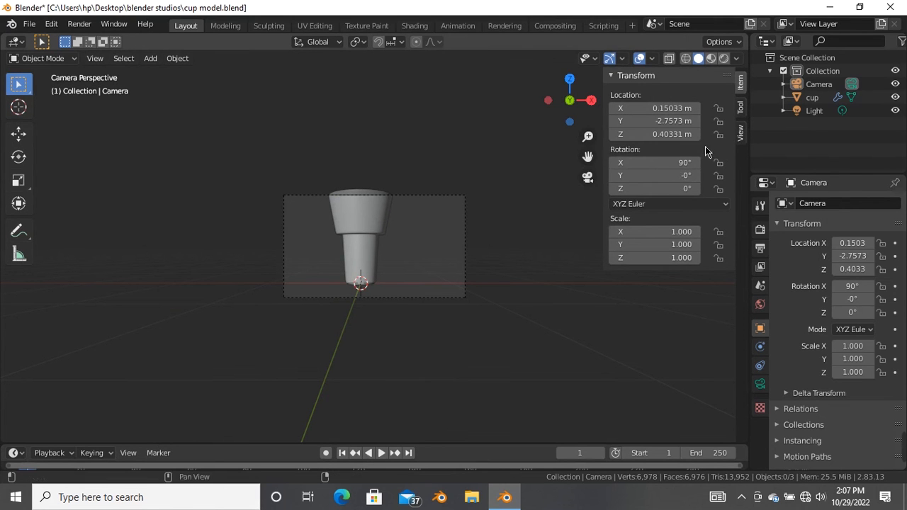
click(741, 132)
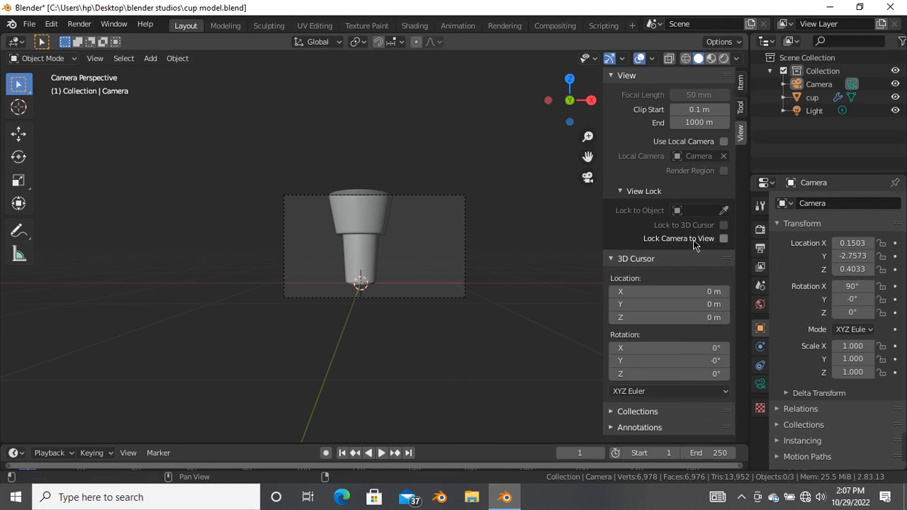
click(724, 239)
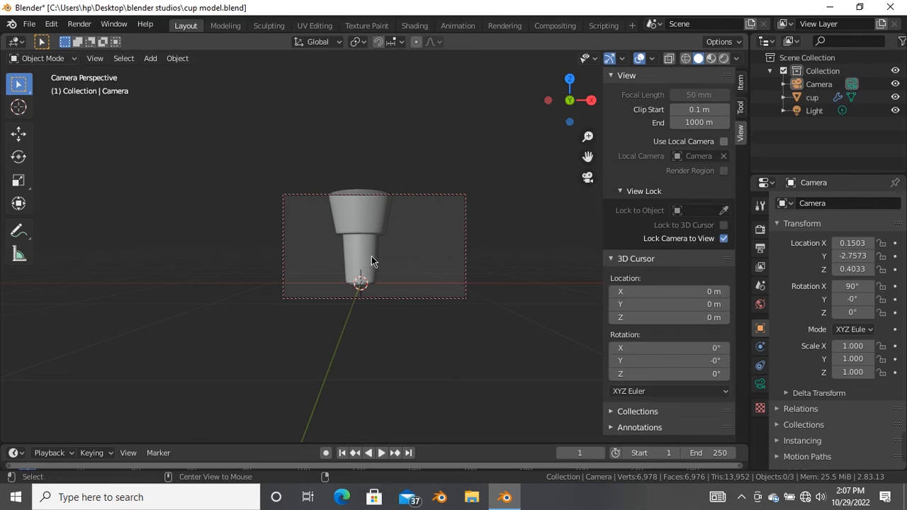
middle_drag(372, 250, 376, 224)
scroll(387, 284, down, 2)
mouse_move(387, 288)
middle_down()
mouse_move(381, 281)
mouse_move(390, 281)
mouse_move(385, 297)
mouse_move(392, 296)
middle_up()
middle_drag(389, 293, 376, 288)
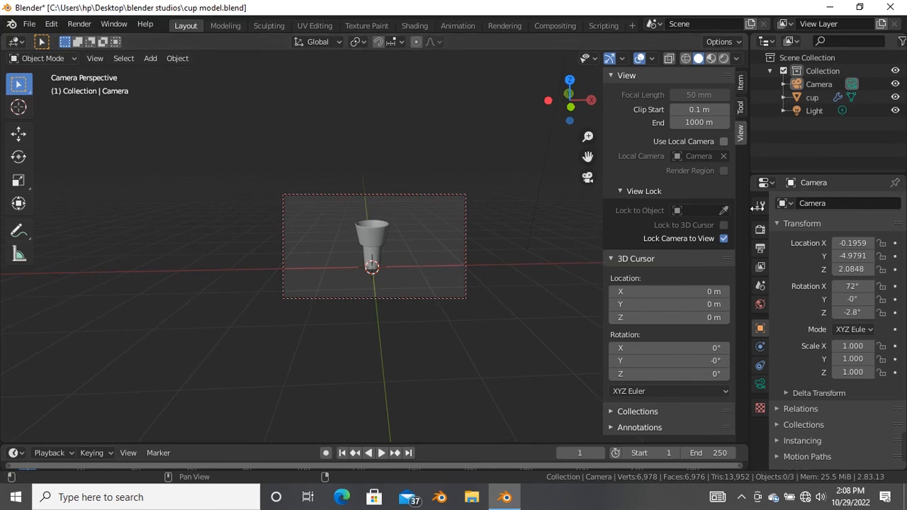
- Disable Lock Camera to View, orbit freely around the cup and return to the camera view
click(723, 239)
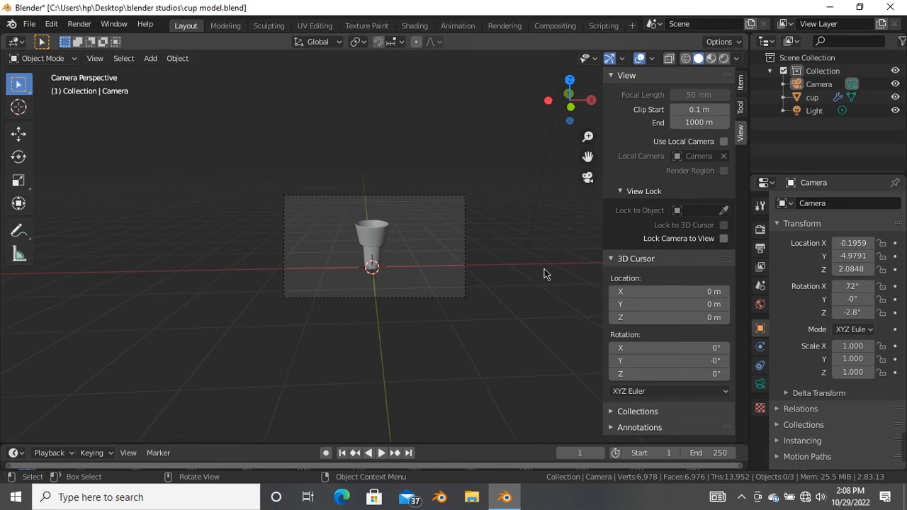
key(n)
middle_drag(490, 178, 245, 223)
scroll(255, 216, up, 3)
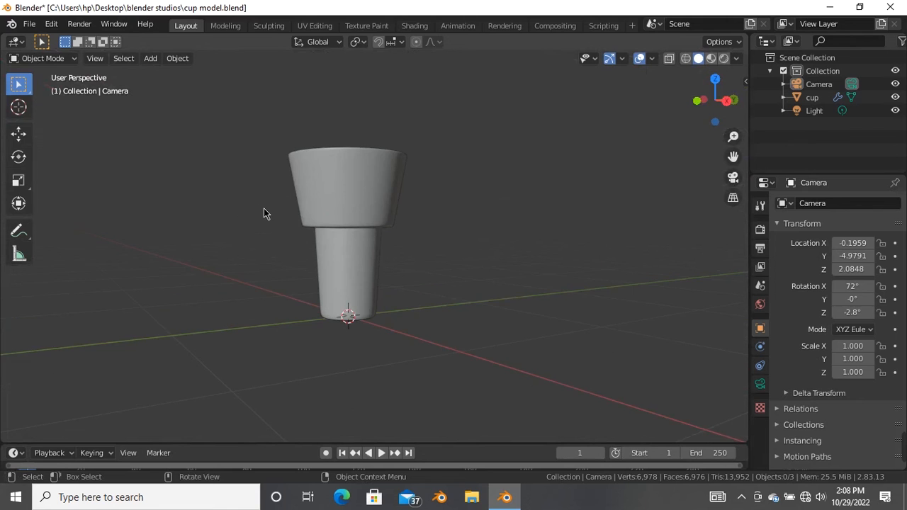
key(KP_0)
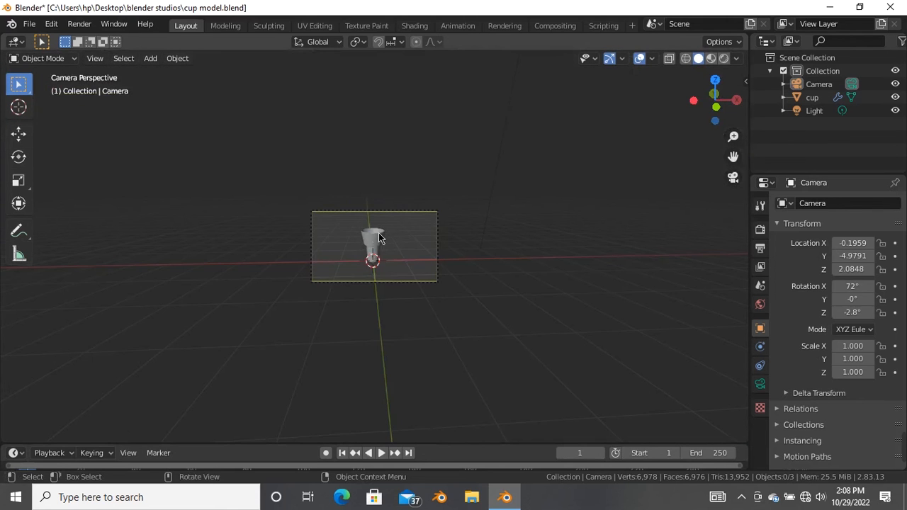
- Check the camera's framing of the cup by leaving and re-entering the camera view
key(KP_0)
key(KP_0)
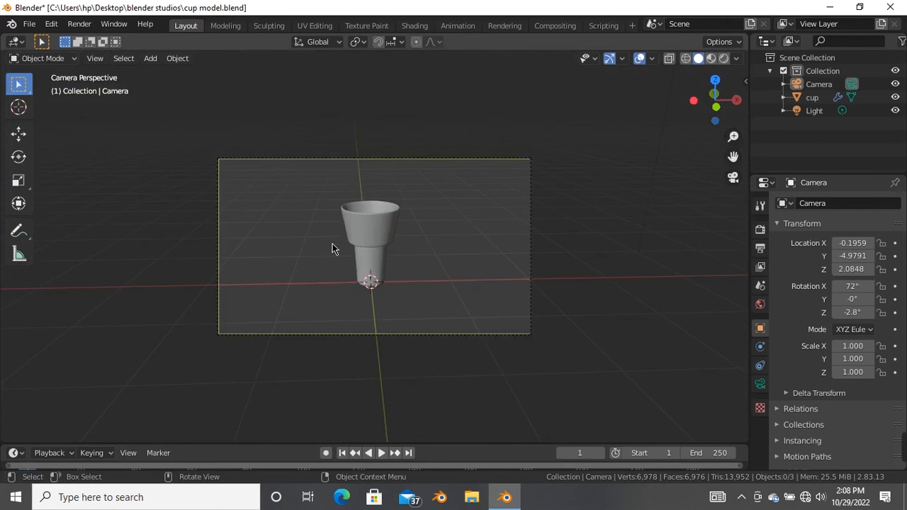
middle_drag(333, 248, 346, 232)
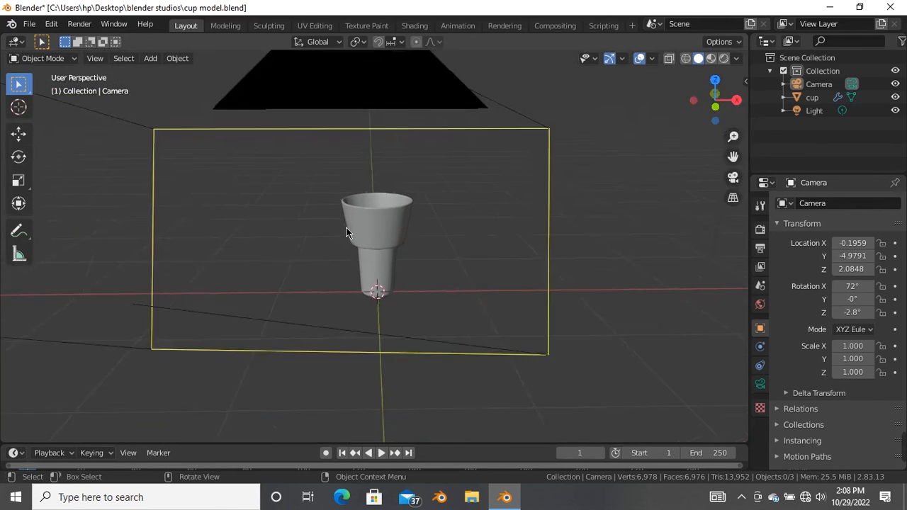
click(734, 177)
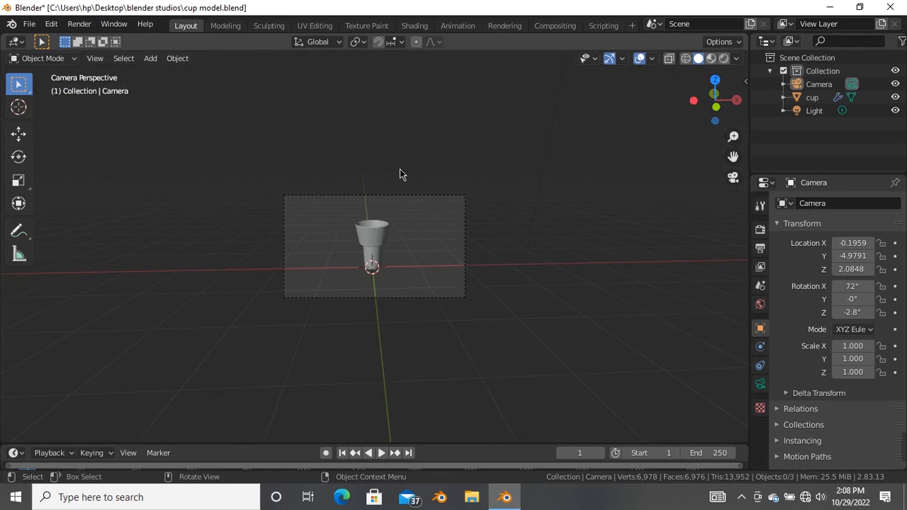
scroll(368, 278, up, 3)
scroll(368, 278, down, 3)
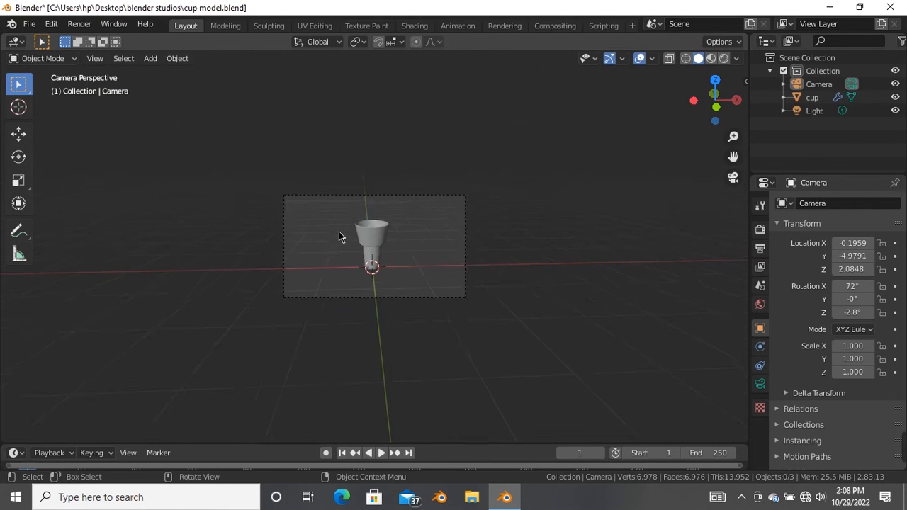
scroll(338, 236, up, 3)
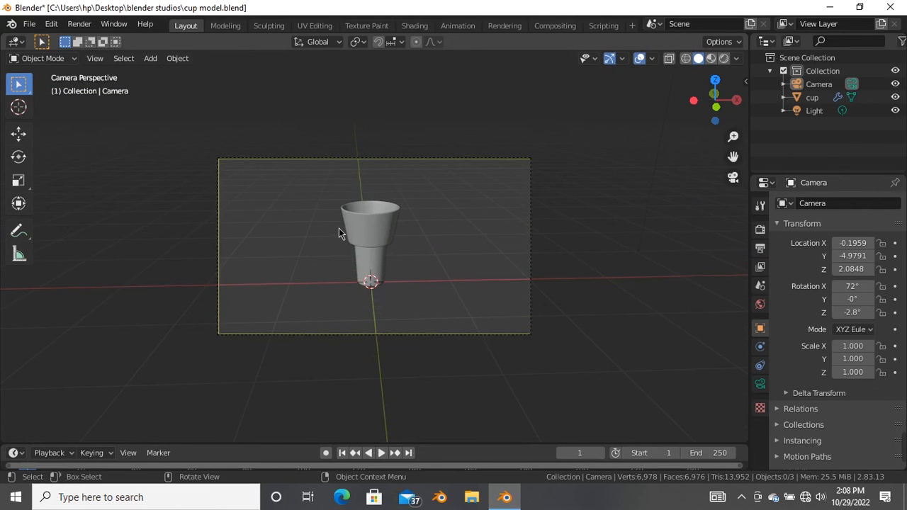